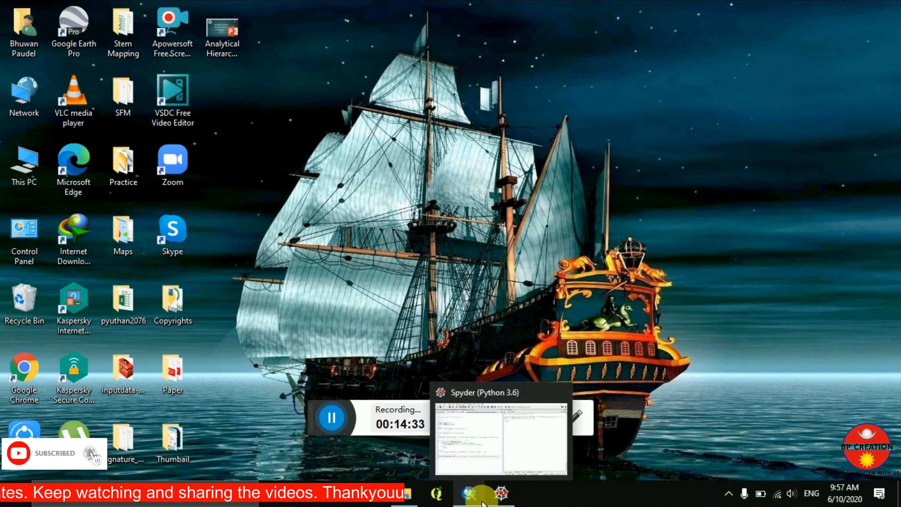
Switch to ArcMap and add the District_wise_update.shp shapefile to the empty map.
click(469, 494)
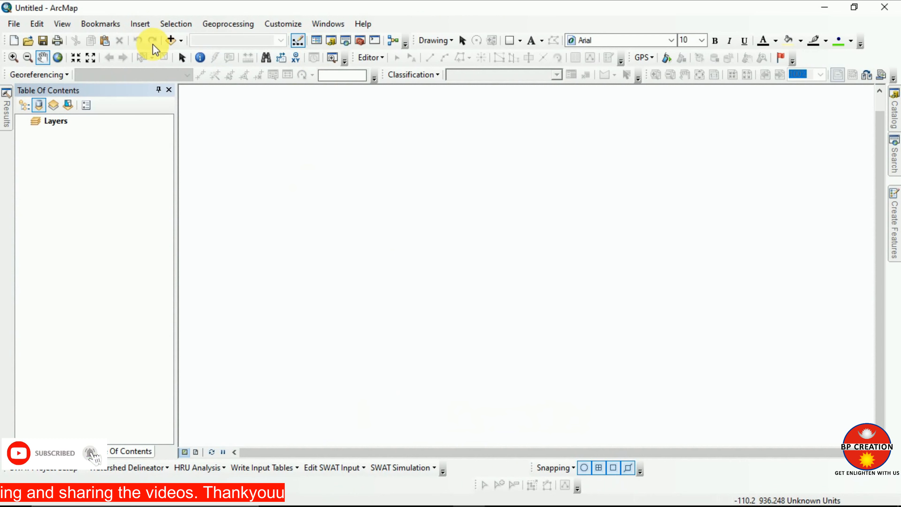
click(167, 40)
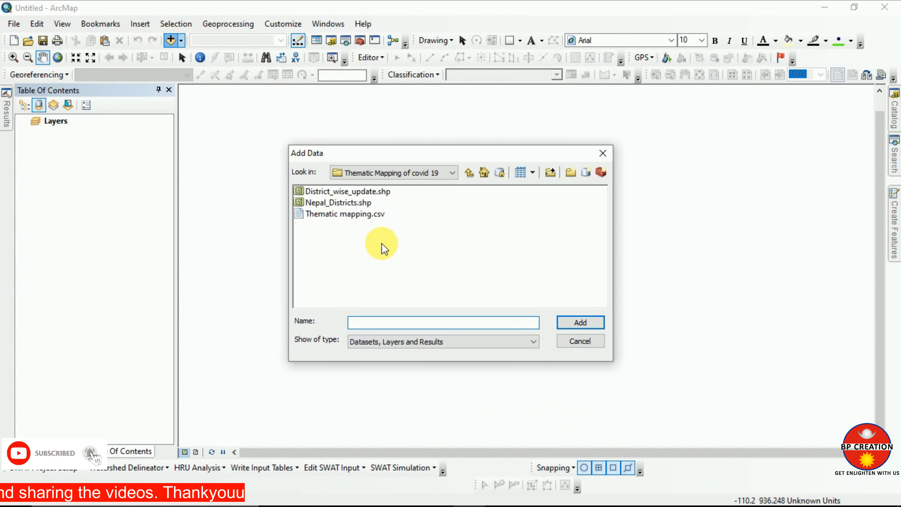
click(341, 191)
click(571, 323)
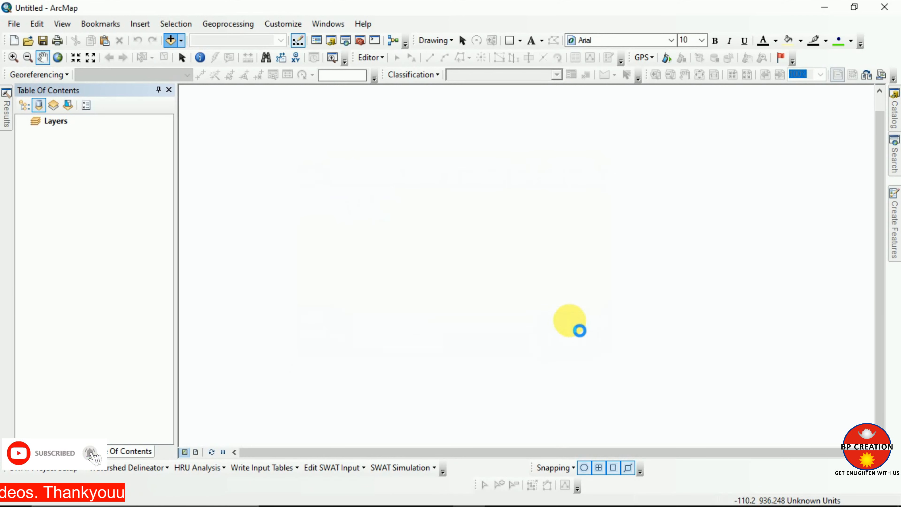
Open the attribute table of the District_wise_update layer.
click(110, 145)
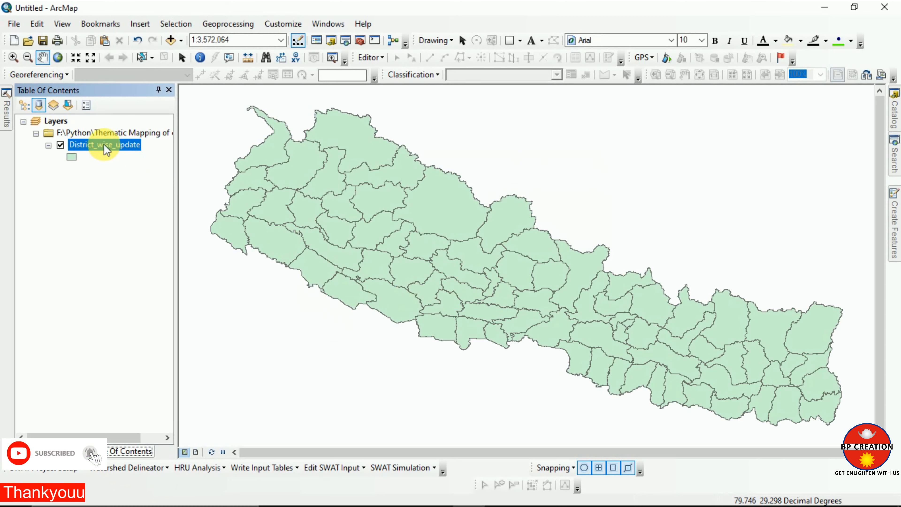
right_click(103, 144)
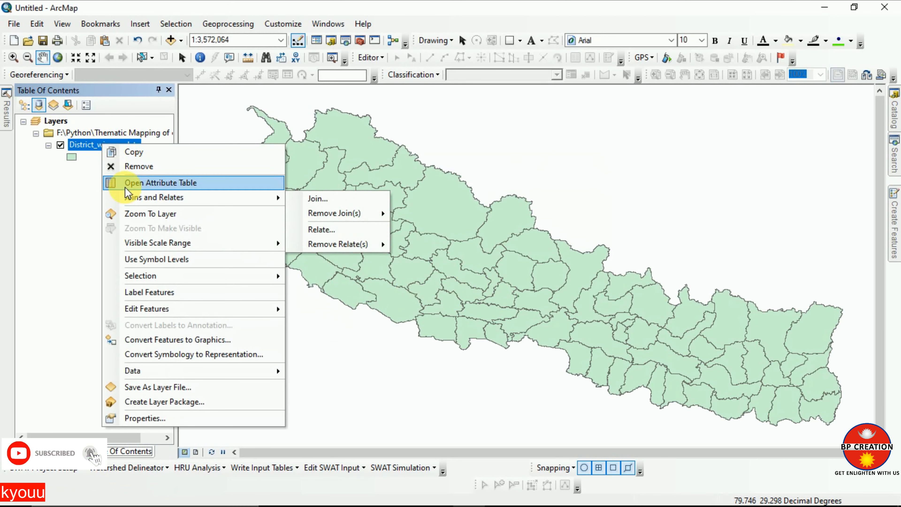
click(142, 182)
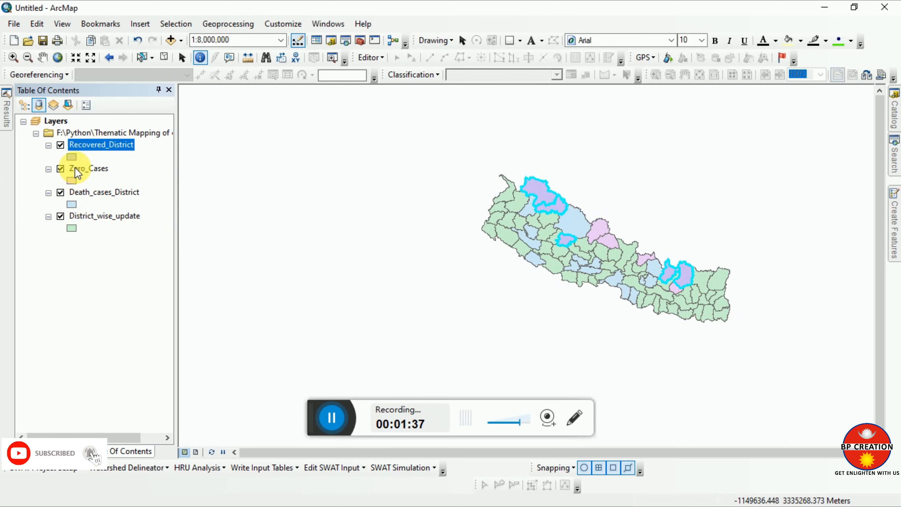
Change the fill color of the Zero_Cases layer symbol to medium gray.
click(70, 182)
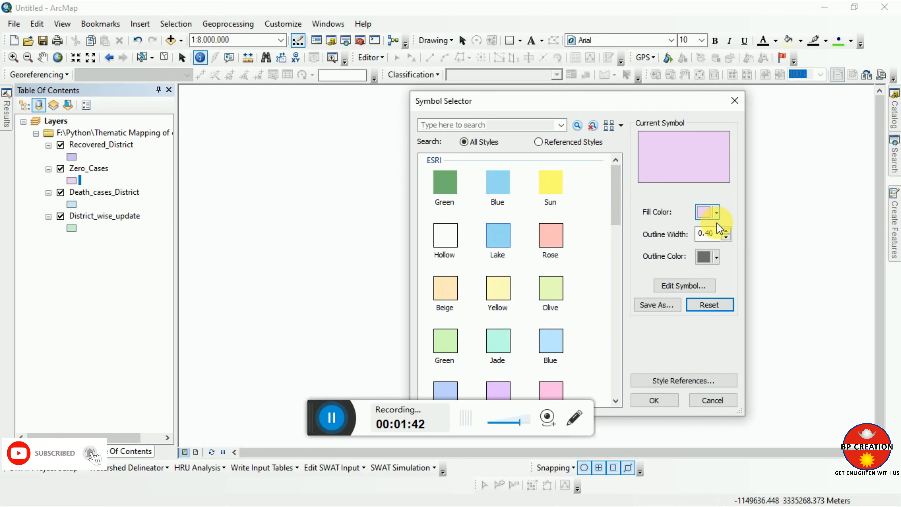
click(717, 213)
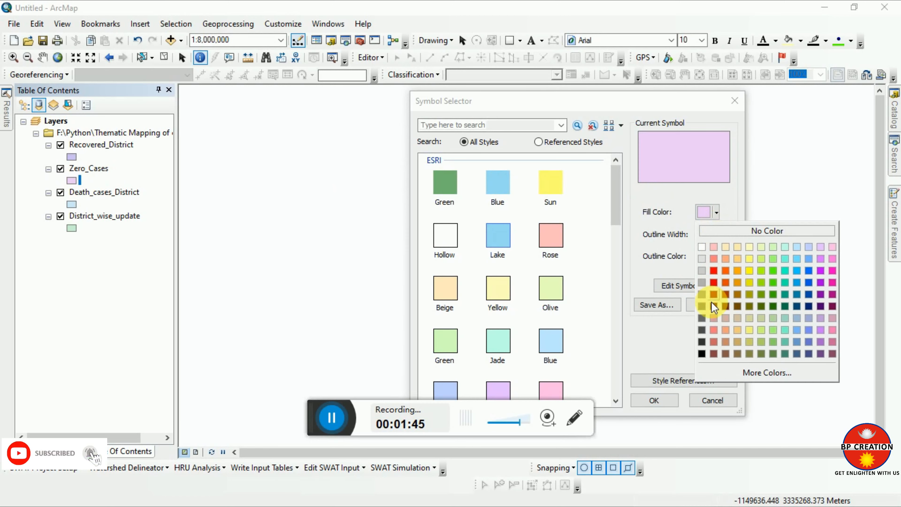
click(702, 306)
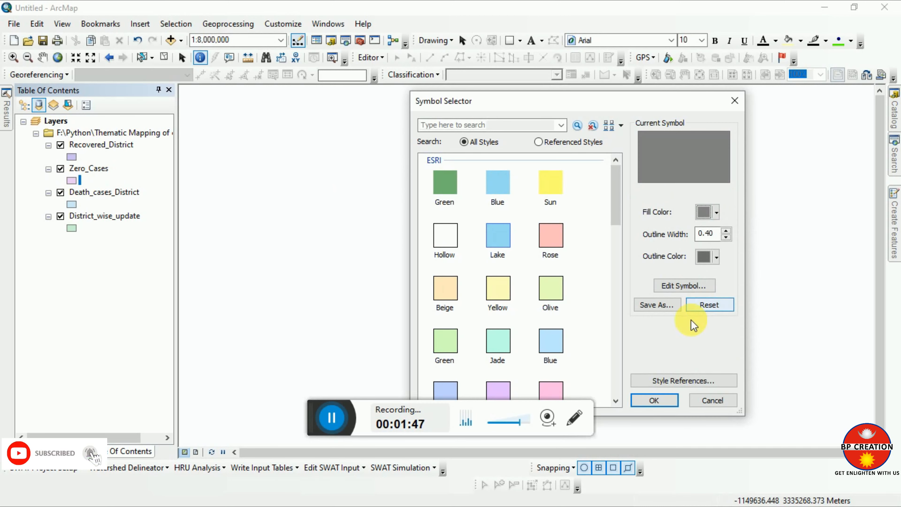
click(649, 400)
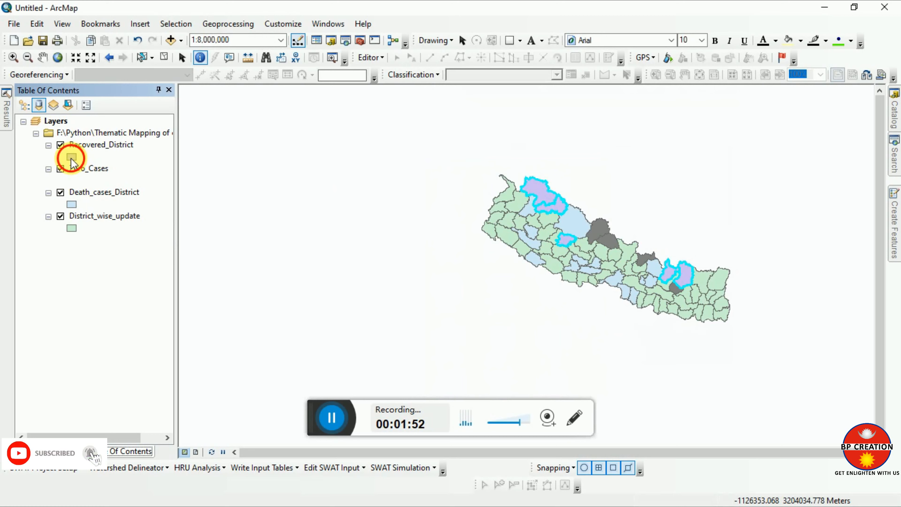
Change the fill color of the Recovered_District layer symbol to bright green and clear the selected features.
click(72, 158)
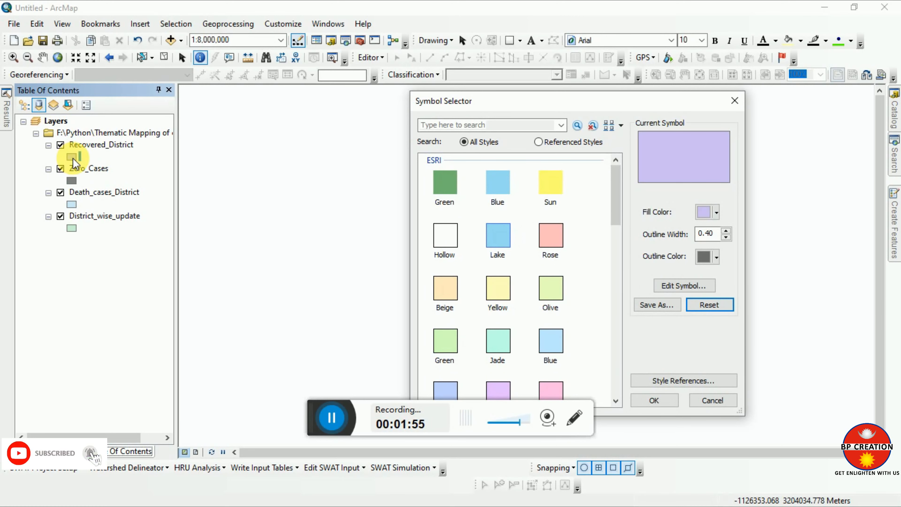
click(717, 214)
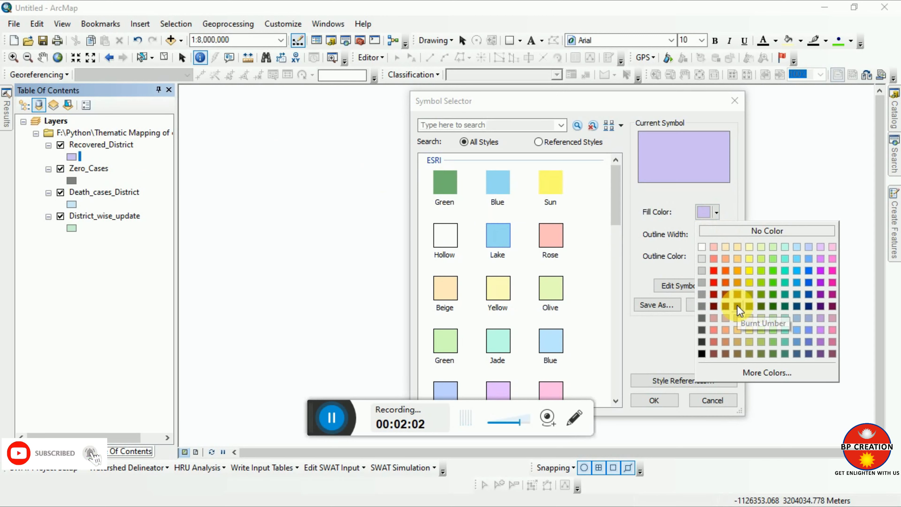
click(774, 282)
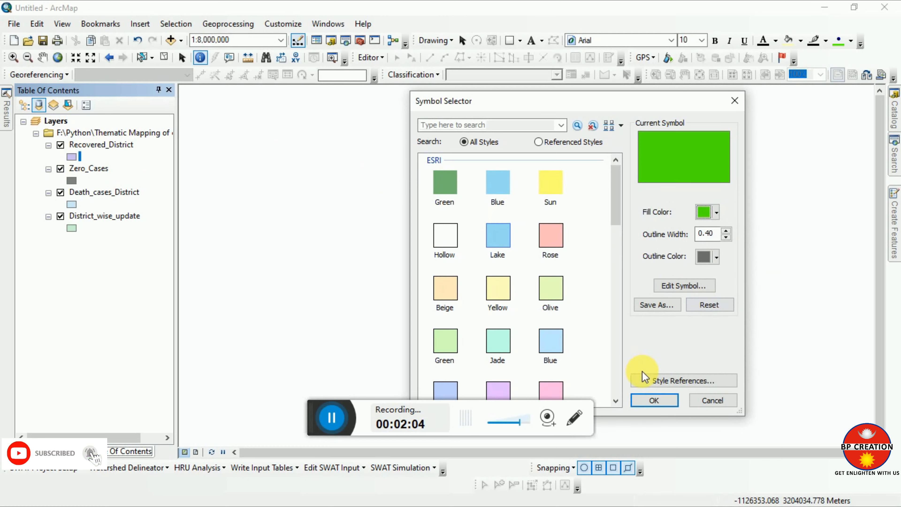
click(643, 401)
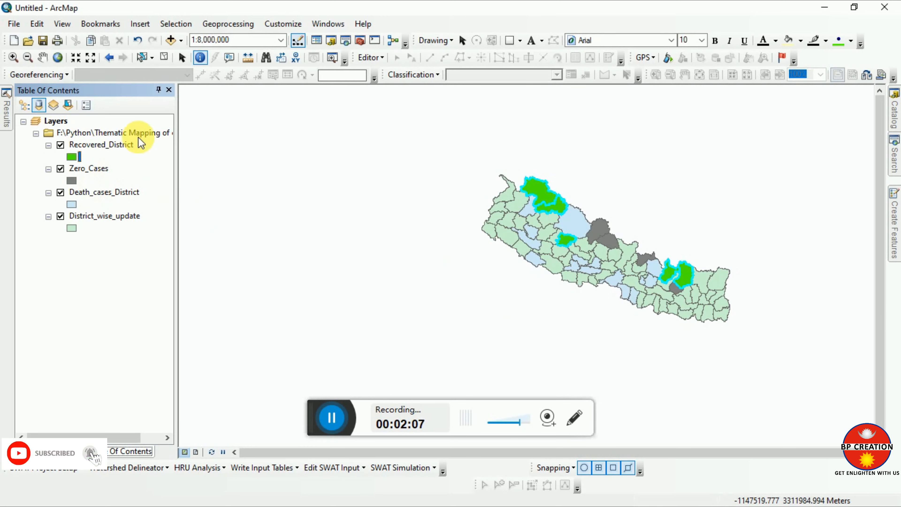
click(164, 57)
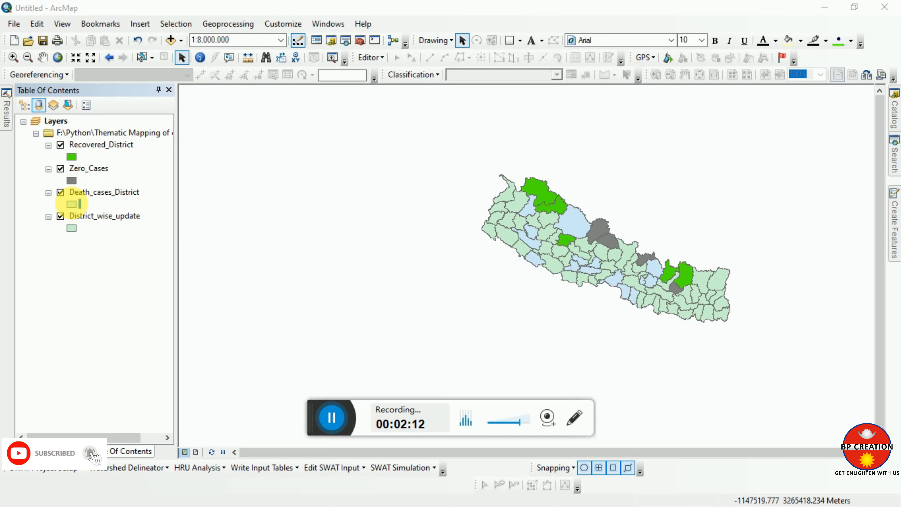
Change the fill color of the Death_cases_District layer symbol to bright red.
click(71, 204)
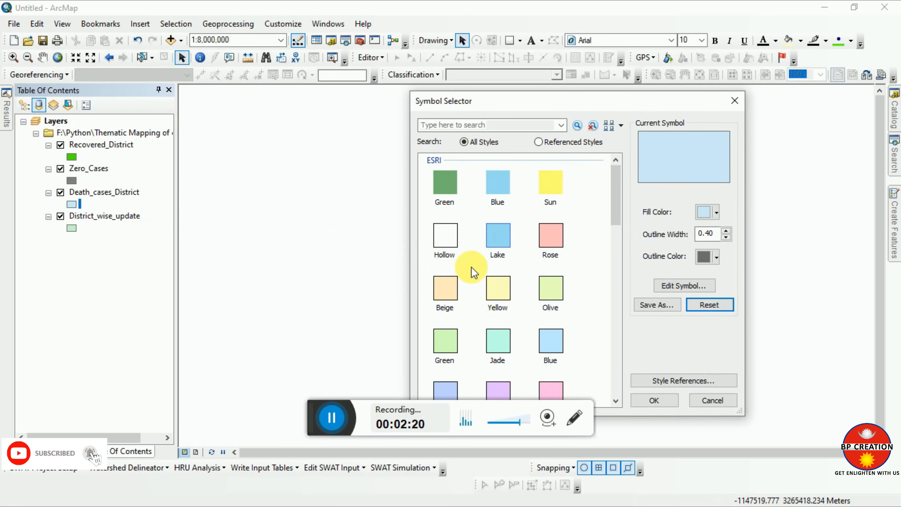
click(718, 216)
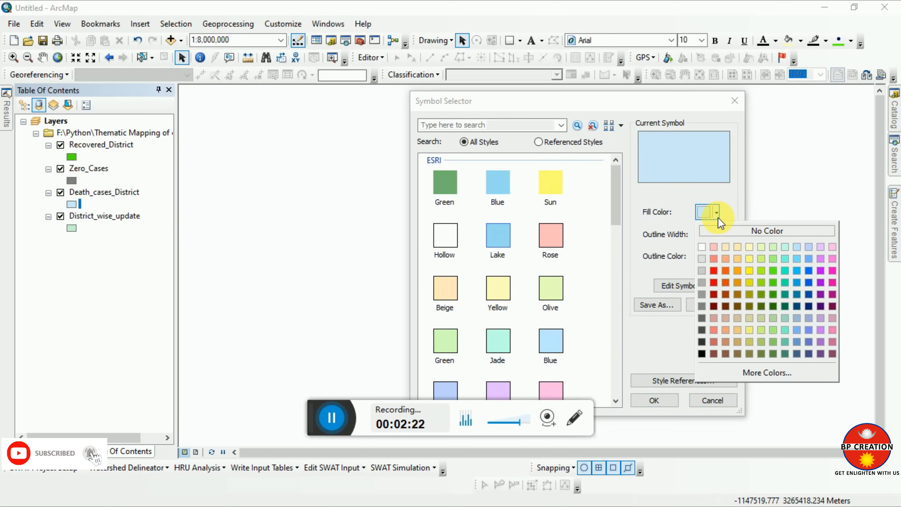
click(712, 271)
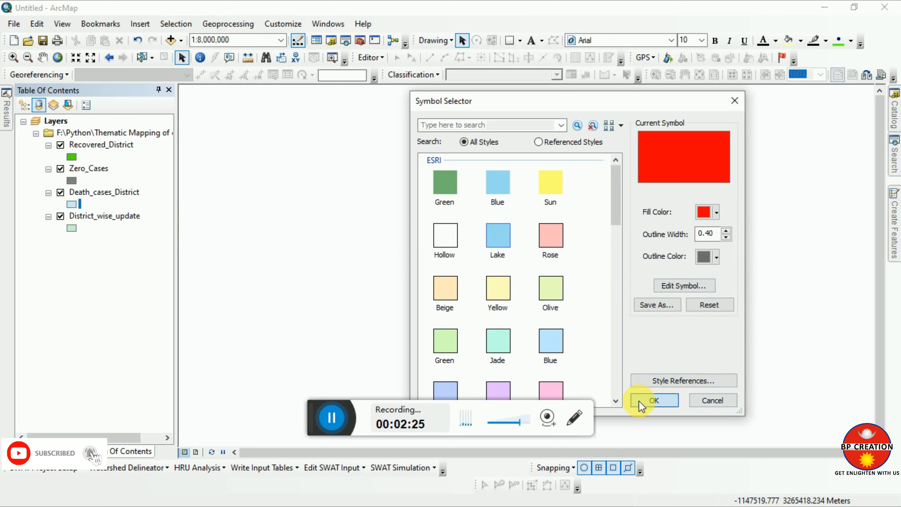
click(648, 400)
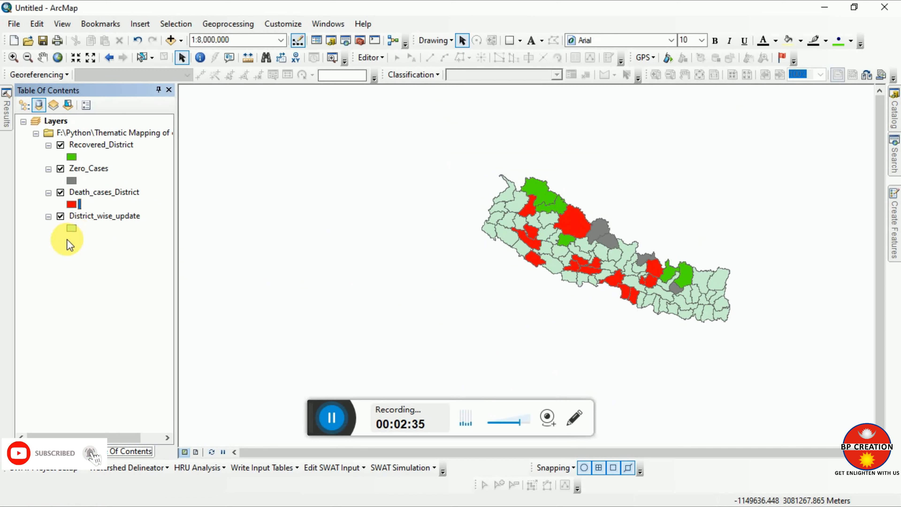
Examine the Confirmed field in the District_wise_update attribute table and close the table.
right_click(88, 215)
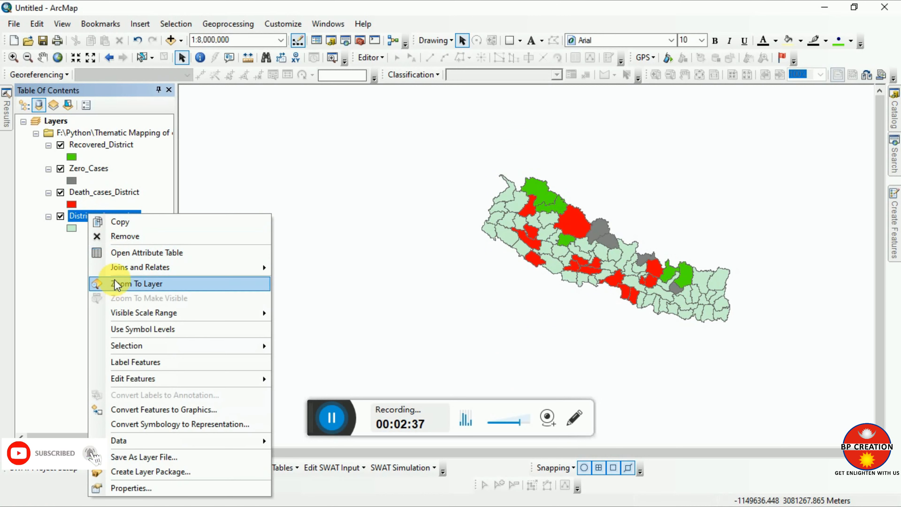
click(119, 262)
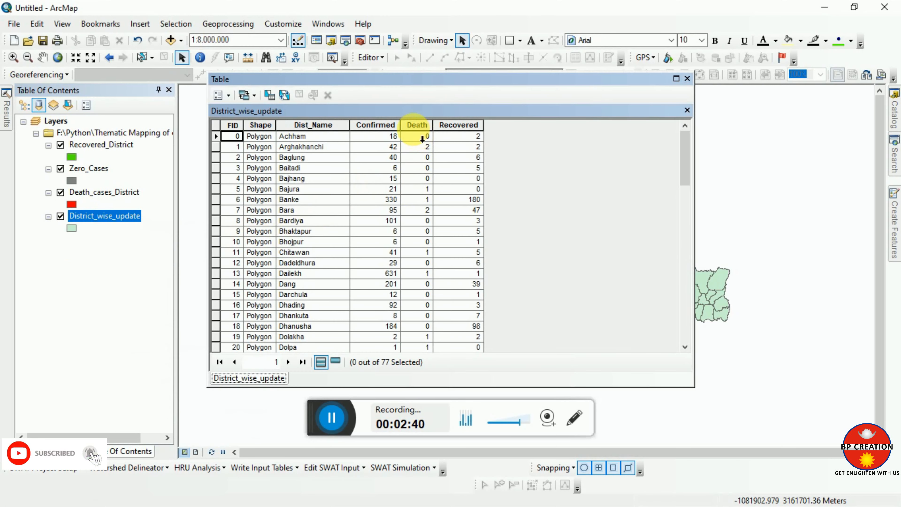
click(374, 125)
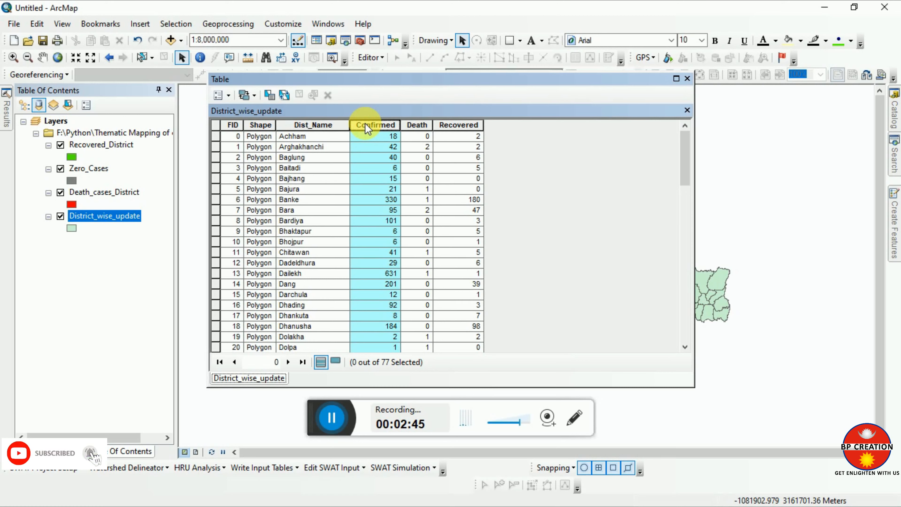
click(688, 79)
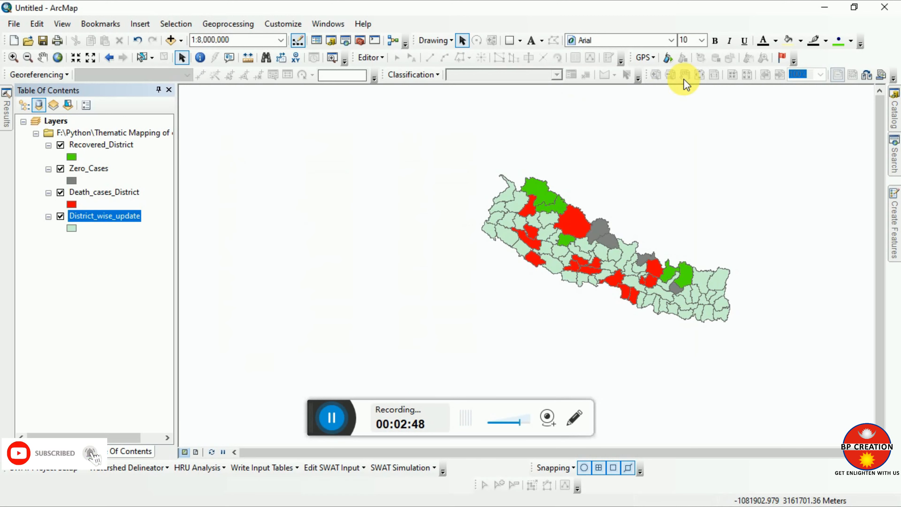
Symbolize the District_wise_update layer by unique values of the Confirmed field, adding all values.
right_click(97, 215)
click(163, 489)
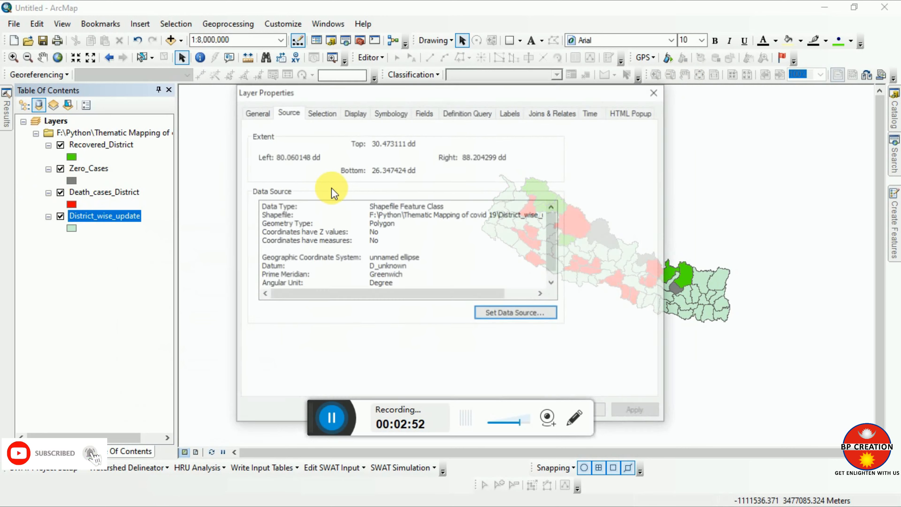
click(376, 114)
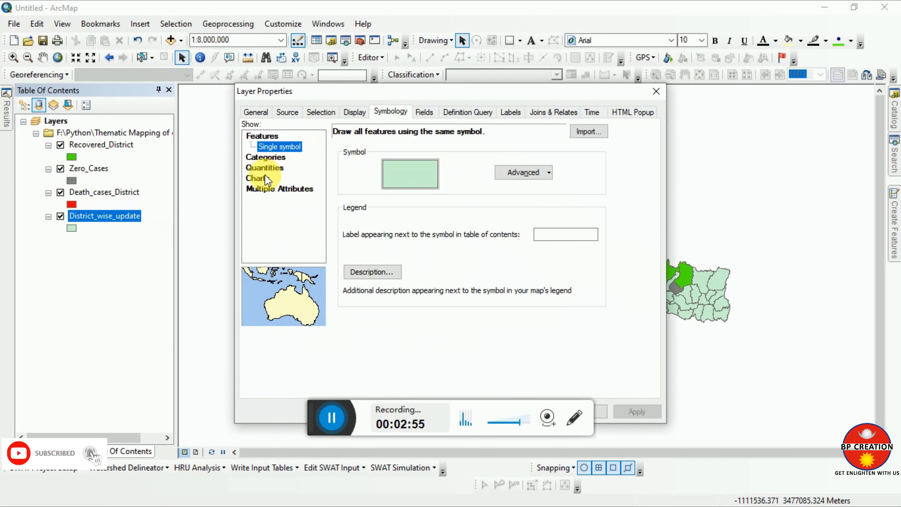
click(261, 157)
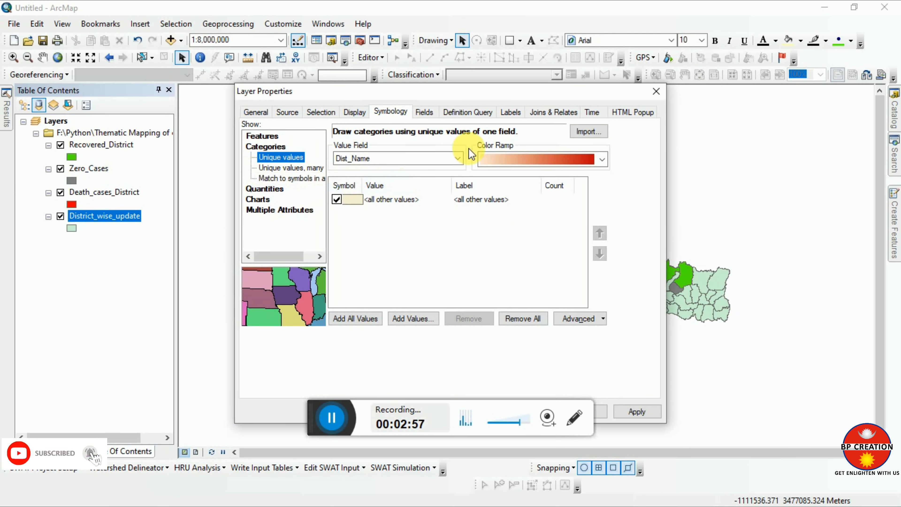
click(457, 158)
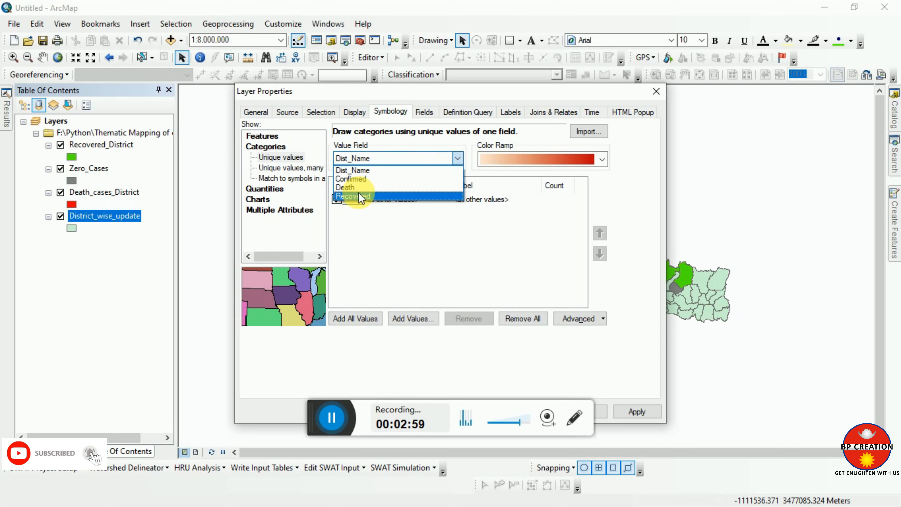
click(355, 179)
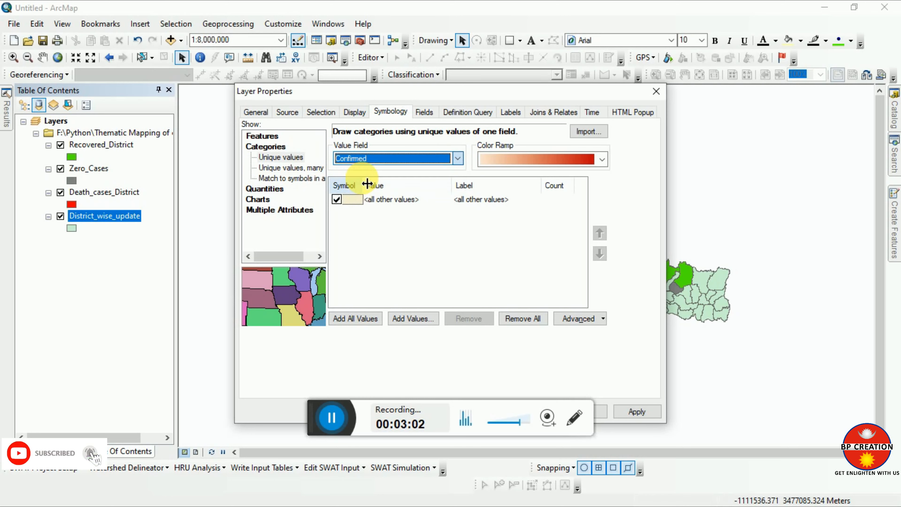
click(346, 317)
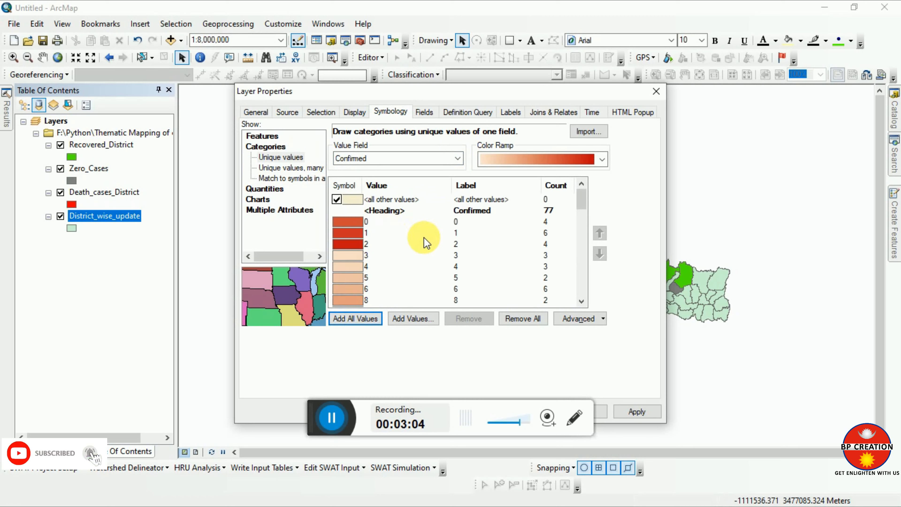
Exclude <all other values> from the symbology and look through the Confirmed values and color ramps, keeping the light-orange-to-red ramp.
scroll(417, 249, down, 20)
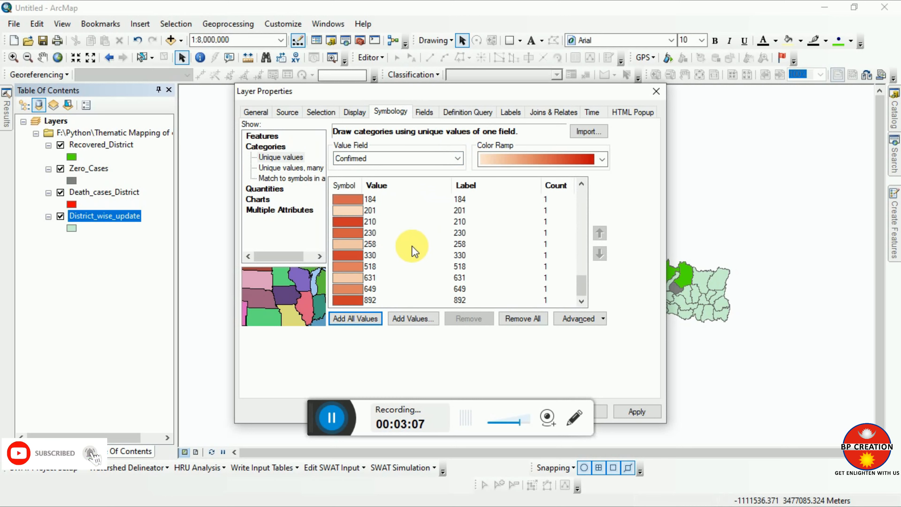
scroll(410, 240, up, 20)
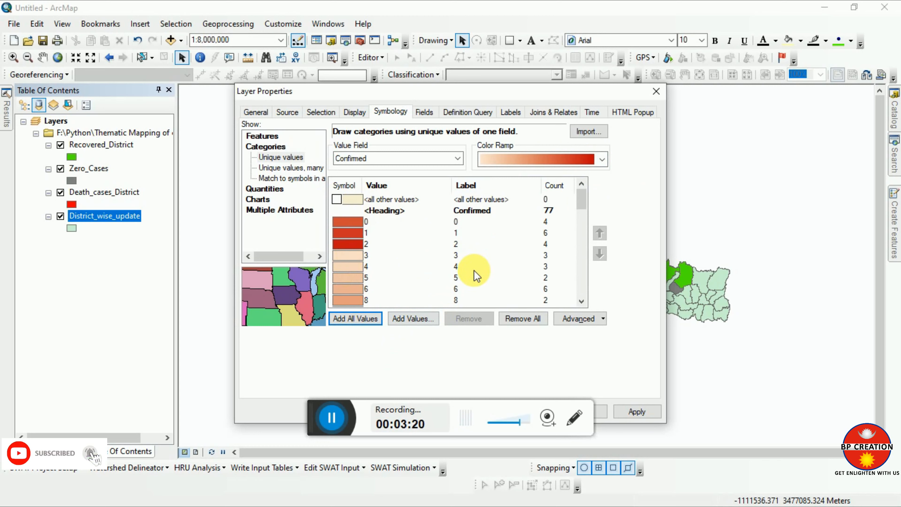
scroll(361, 249, down, 4)
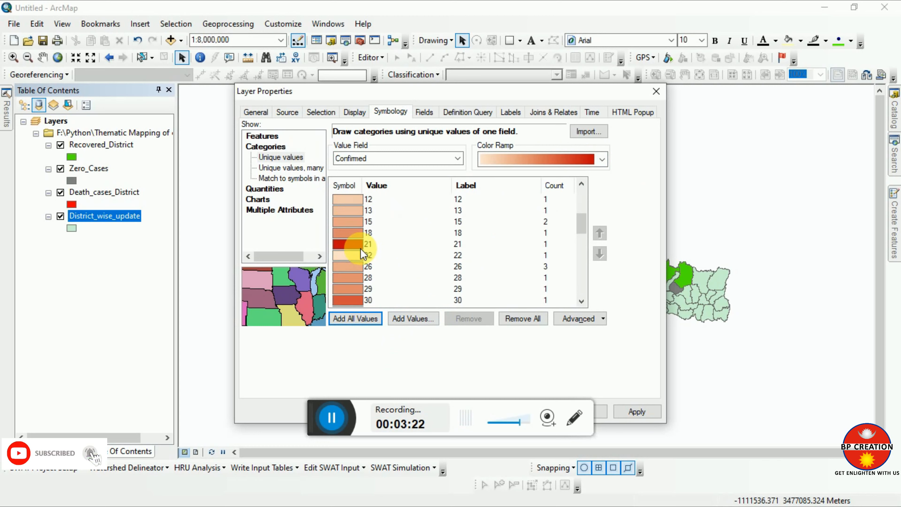
scroll(360, 249, down, 3)
click(602, 160)
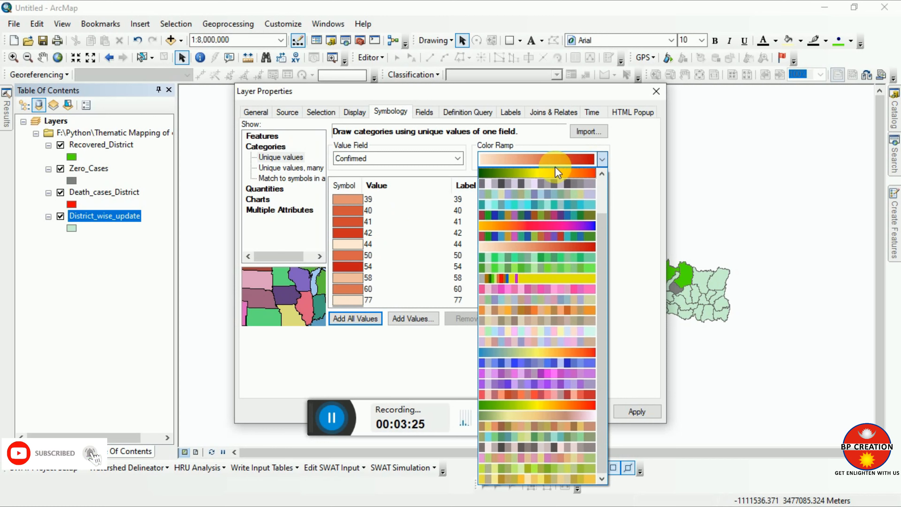
click(545, 158)
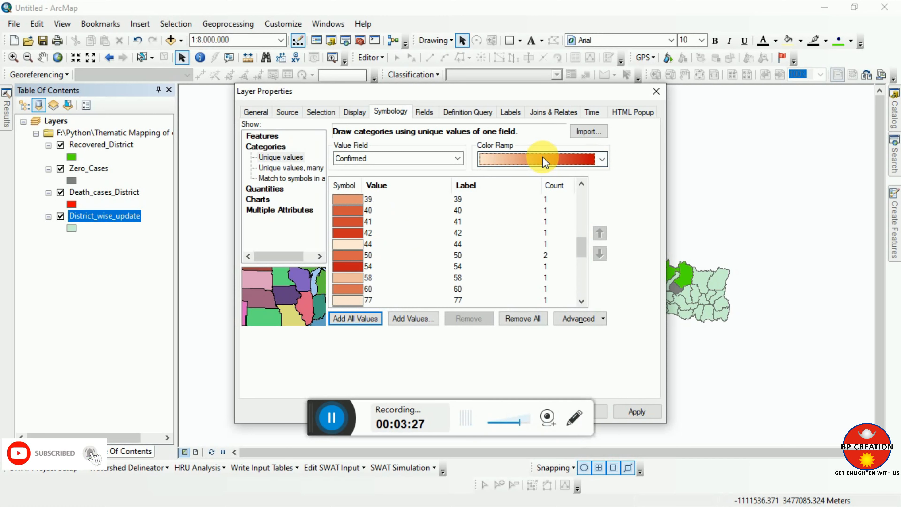
scroll(351, 294, up, 7)
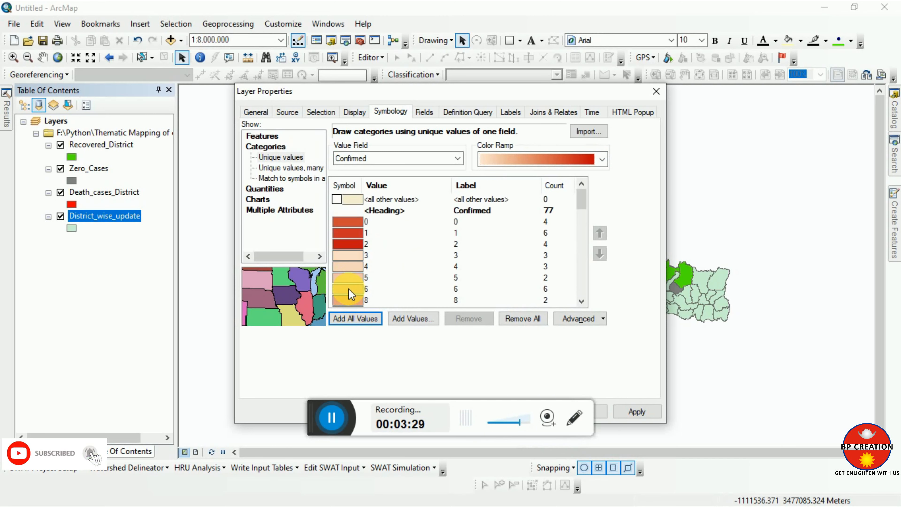
Try a multicolor ramp on the value 0 and value 4 symbols, and flip the symbols of the Confirmed values.
click(392, 221)
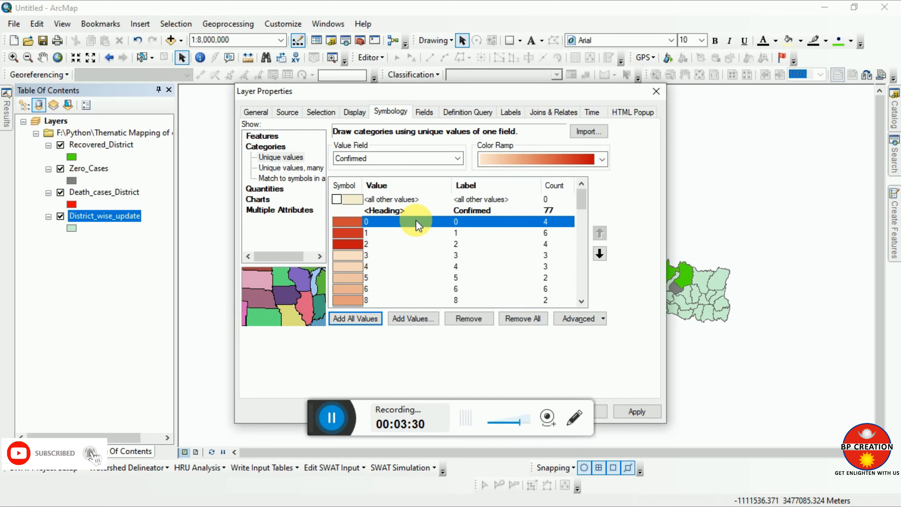
click(601, 159)
click(556, 217)
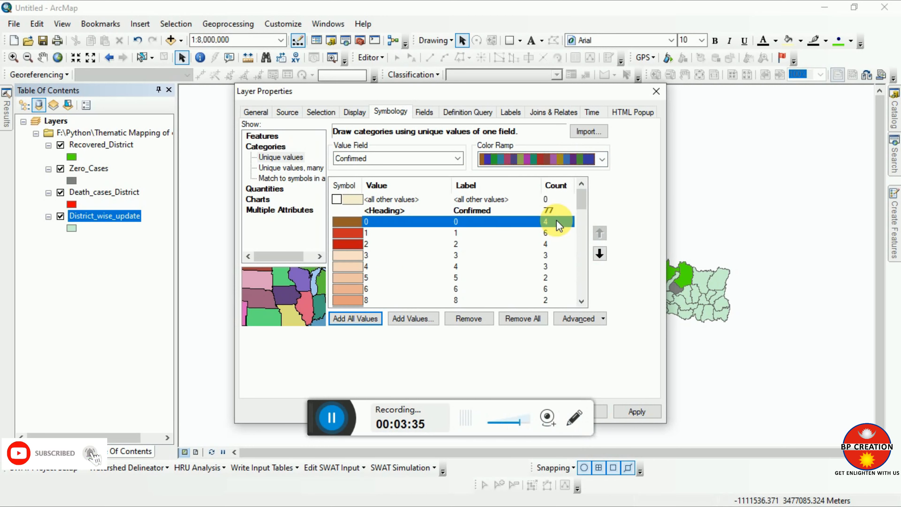
click(566, 267)
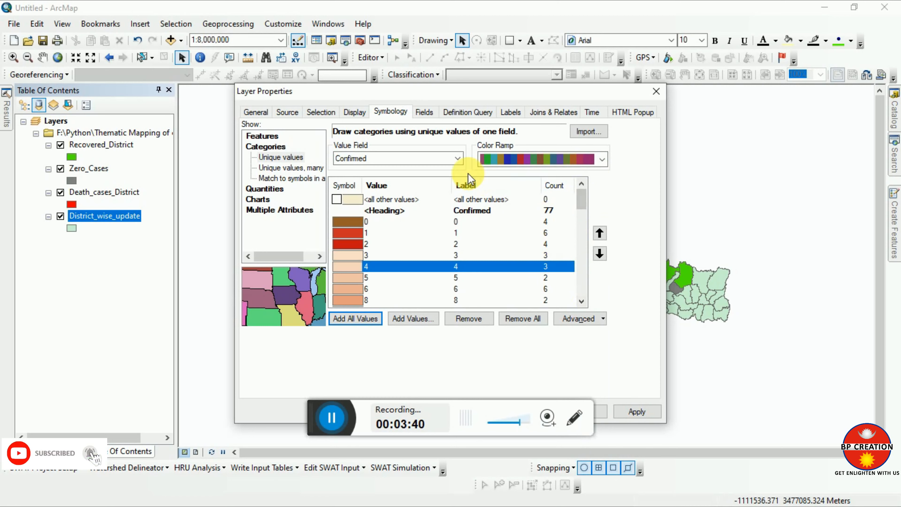
right_click(416, 185)
right_click(344, 186)
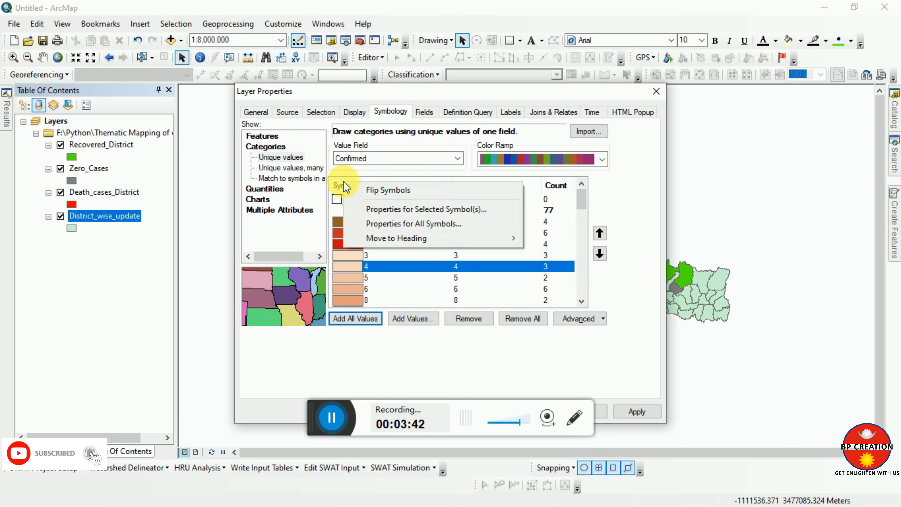
click(352, 189)
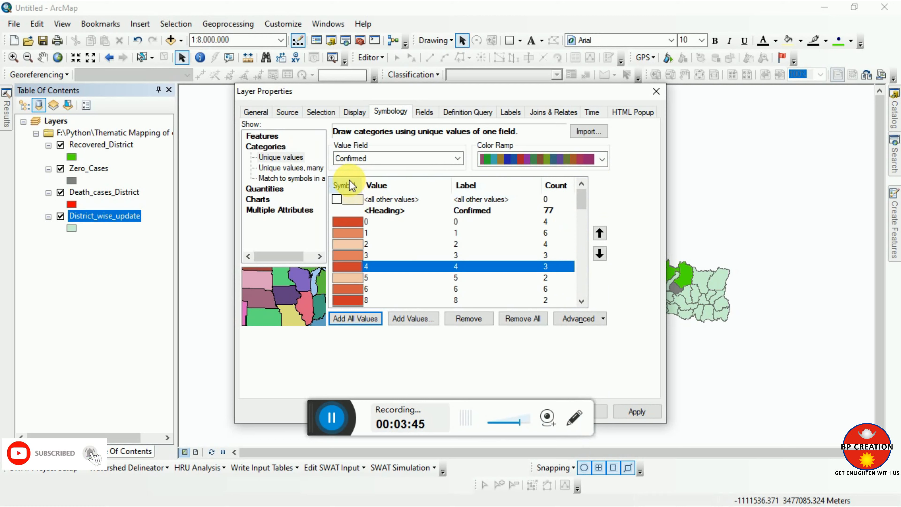
right_click(349, 186)
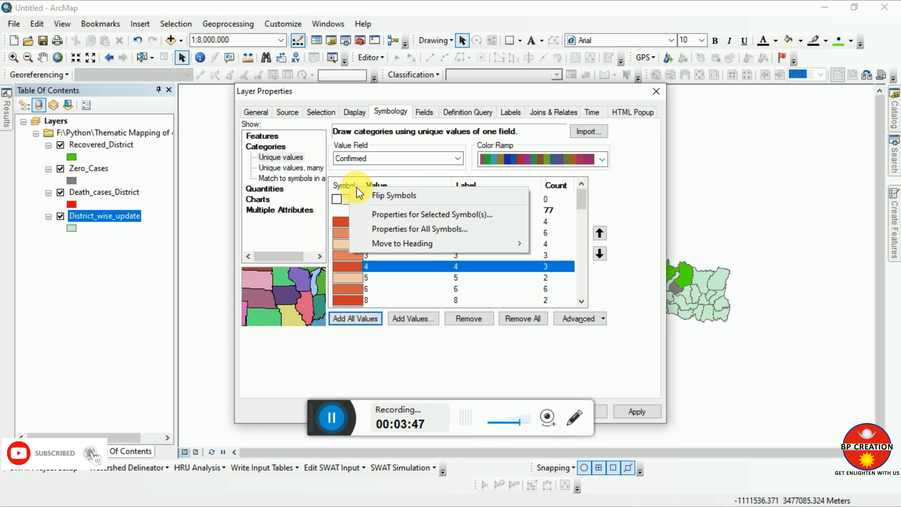
click(422, 228)
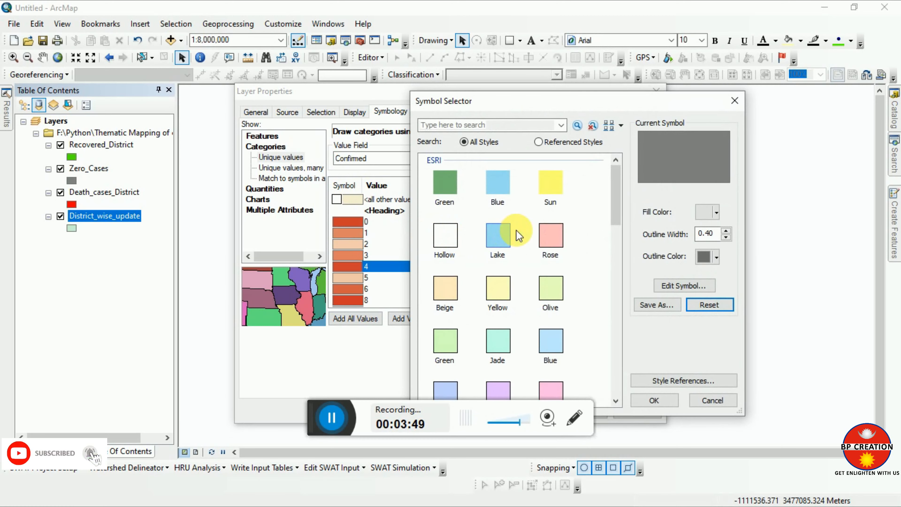
click(736, 100)
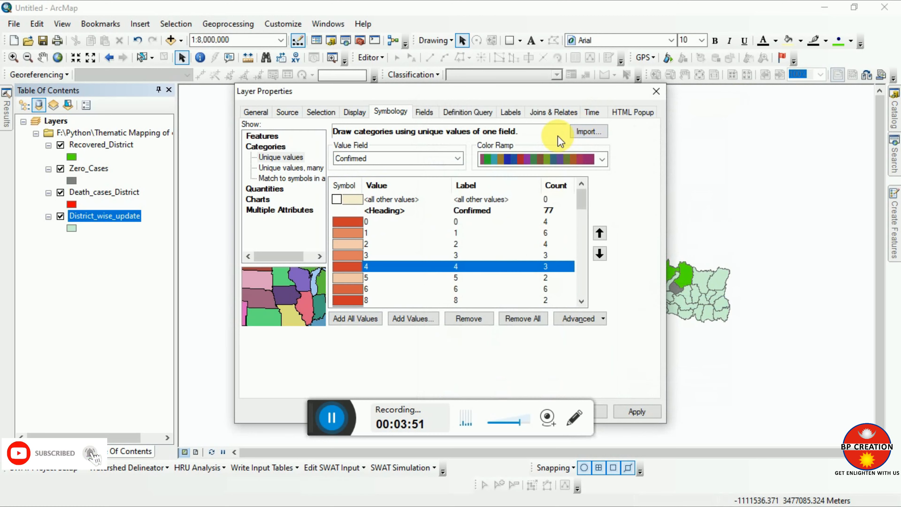
Choose the light-orange-to-red color ramp for the Confirmed values and check the shading across the whole value list.
click(602, 159)
scroll(542, 209, down, 3)
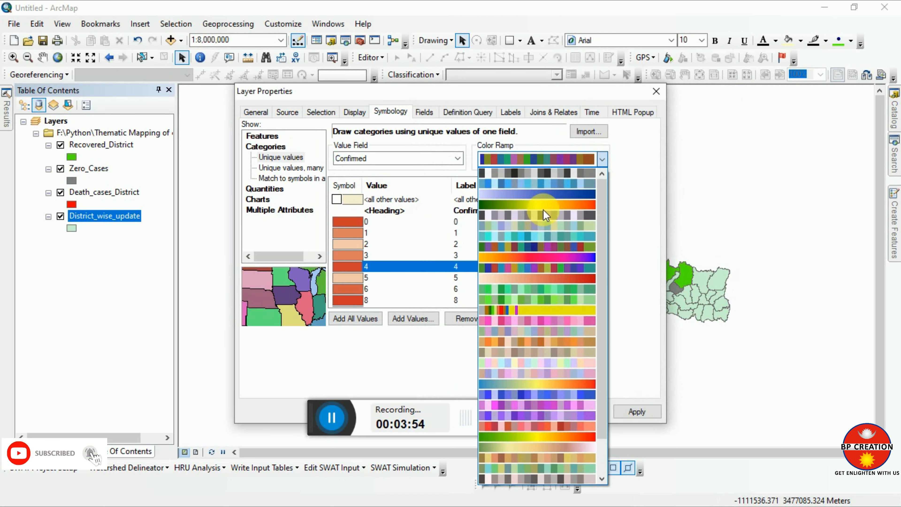
scroll(543, 210, down, 2)
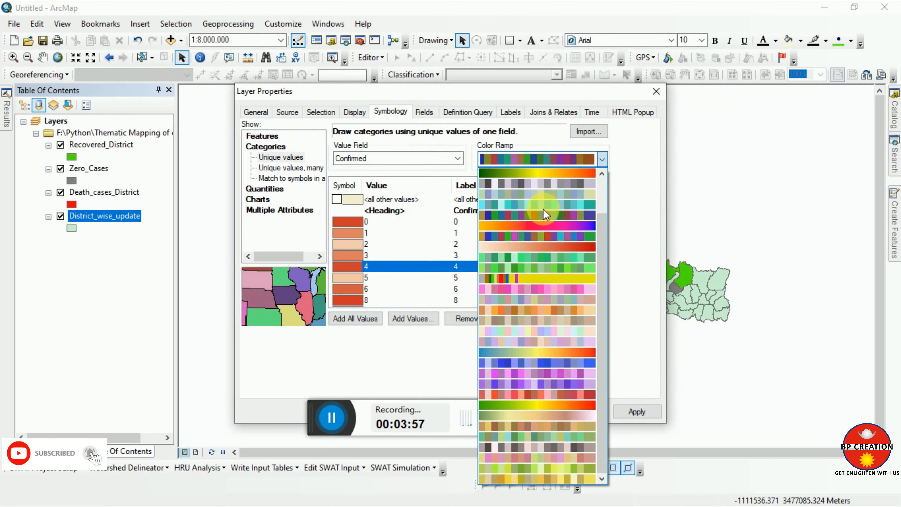
scroll(542, 209, up, 2)
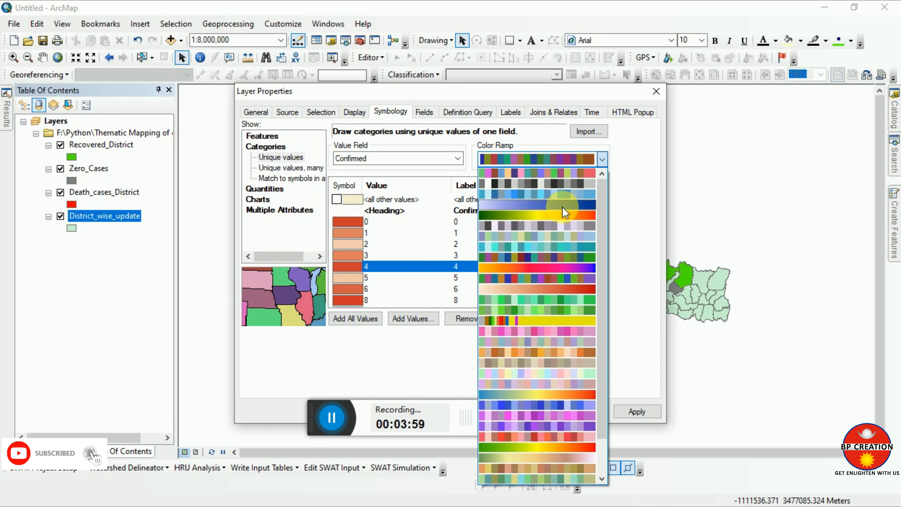
scroll(599, 357, down, 2)
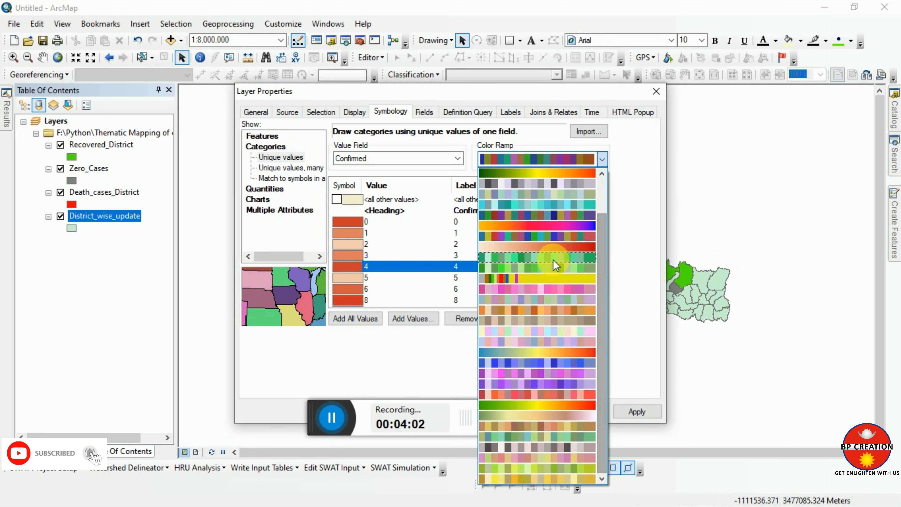
click(537, 247)
click(537, 245)
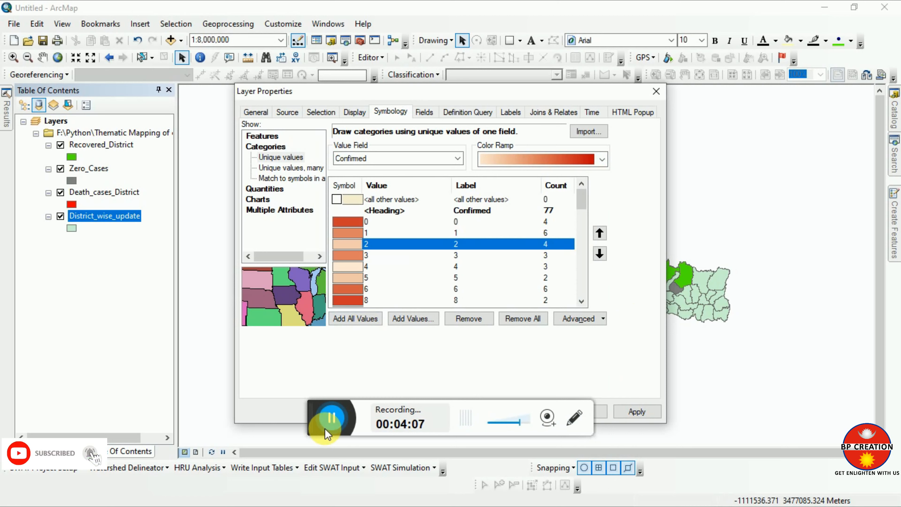
click(333, 416)
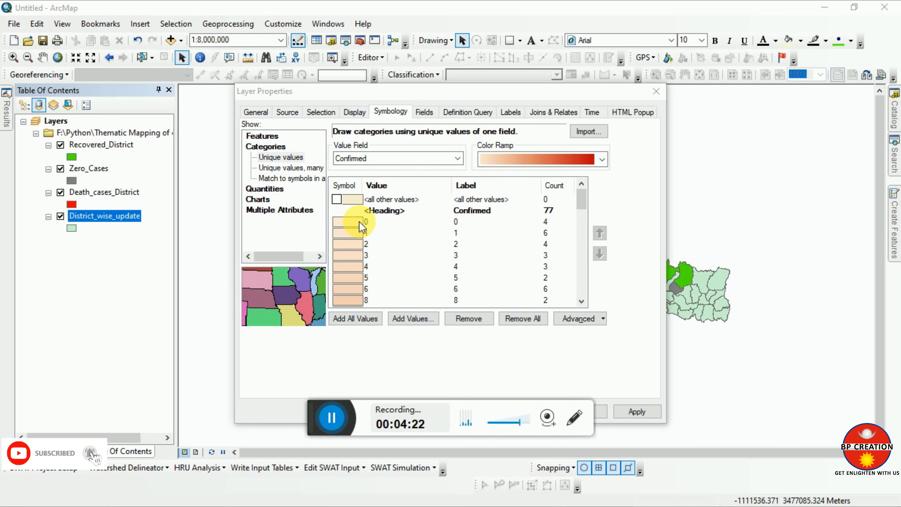
scroll(366, 254, down, 6)
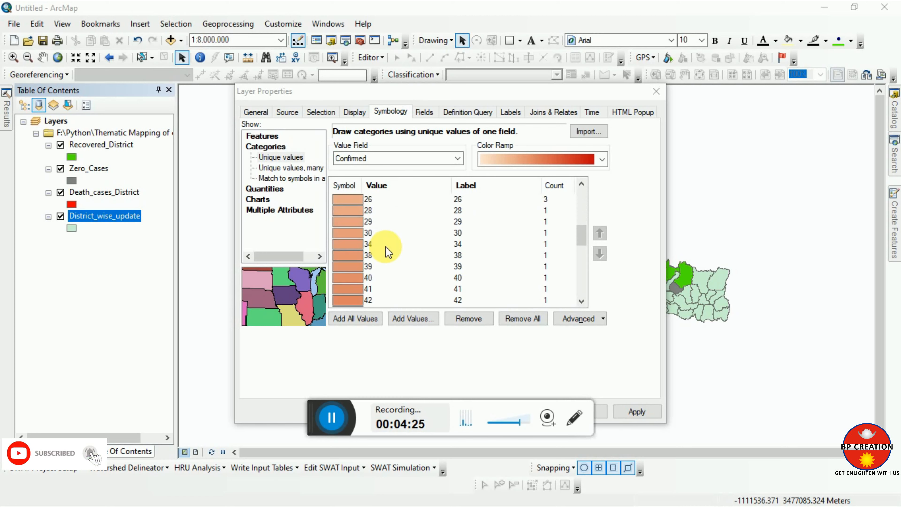
scroll(386, 248, down, 10)
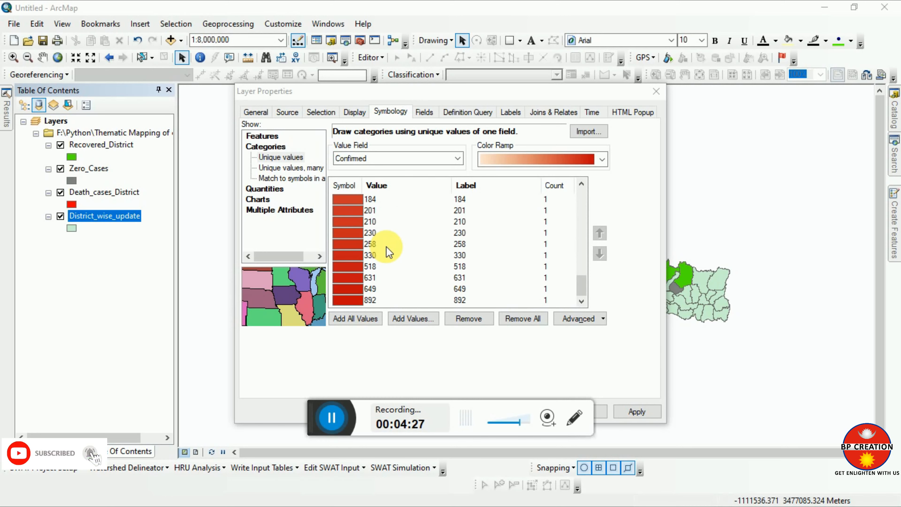
scroll(395, 251, up, 2)
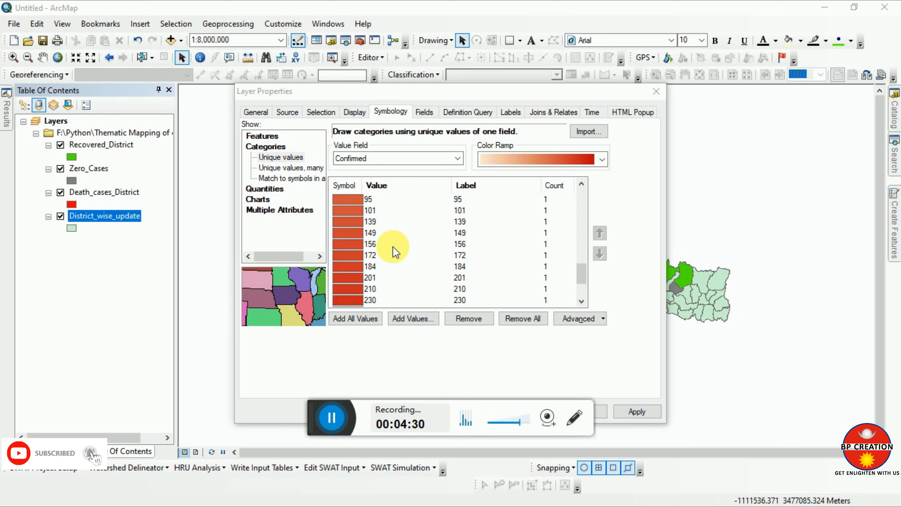
scroll(395, 251, up, 15)
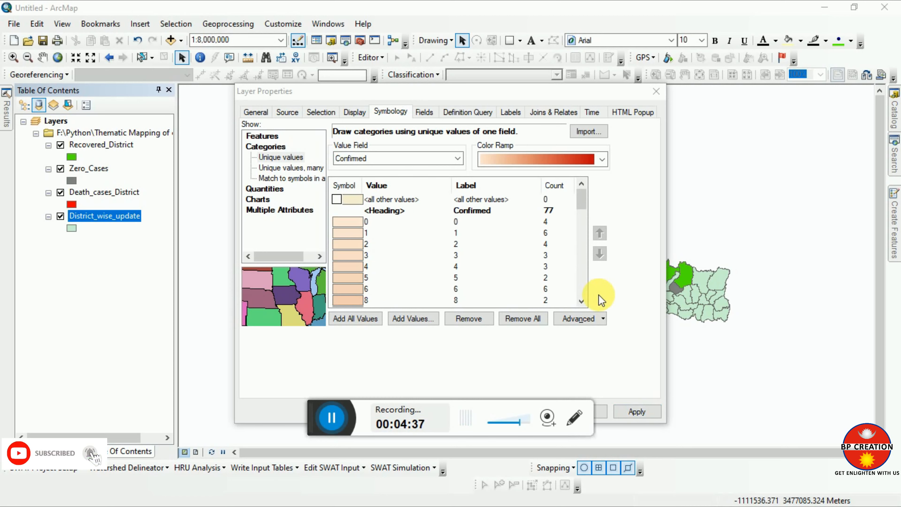
Symbolize the District_wise_update layer with graduated colors based on the Confirmed field and apply it to the map.
click(269, 185)
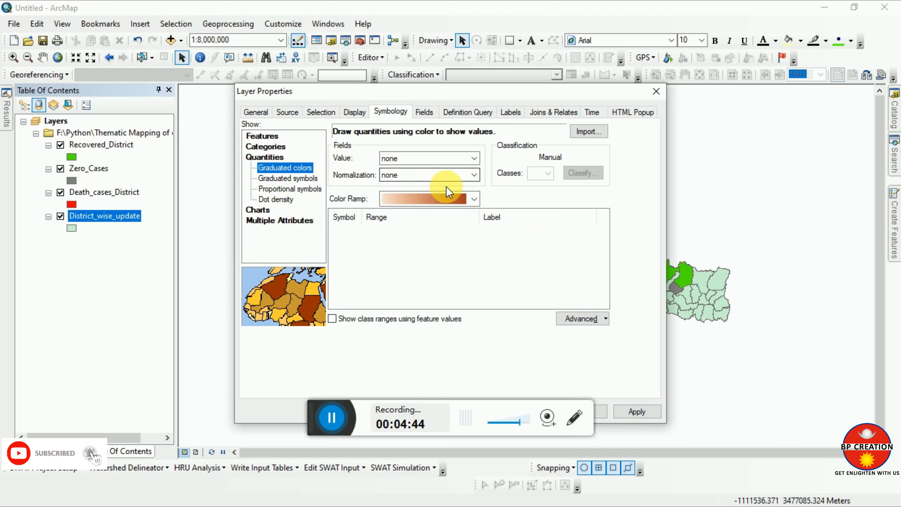
click(465, 162)
click(439, 177)
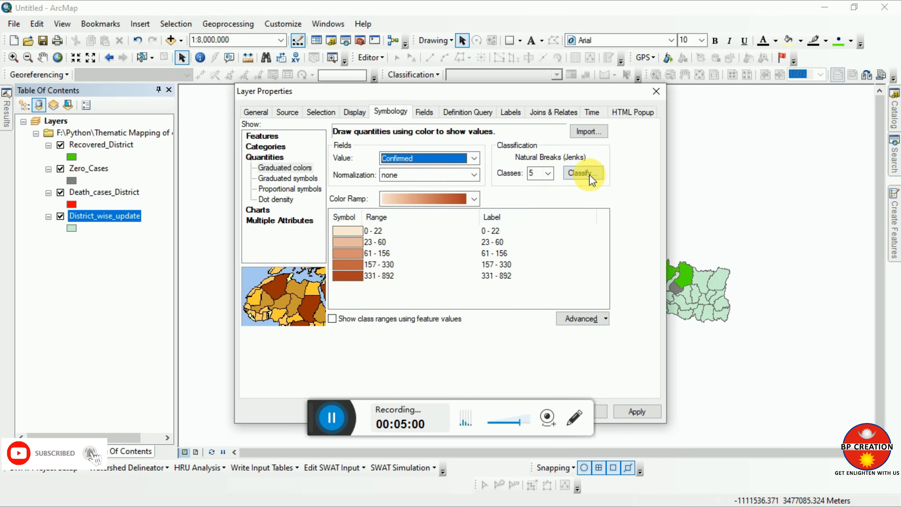
click(642, 412)
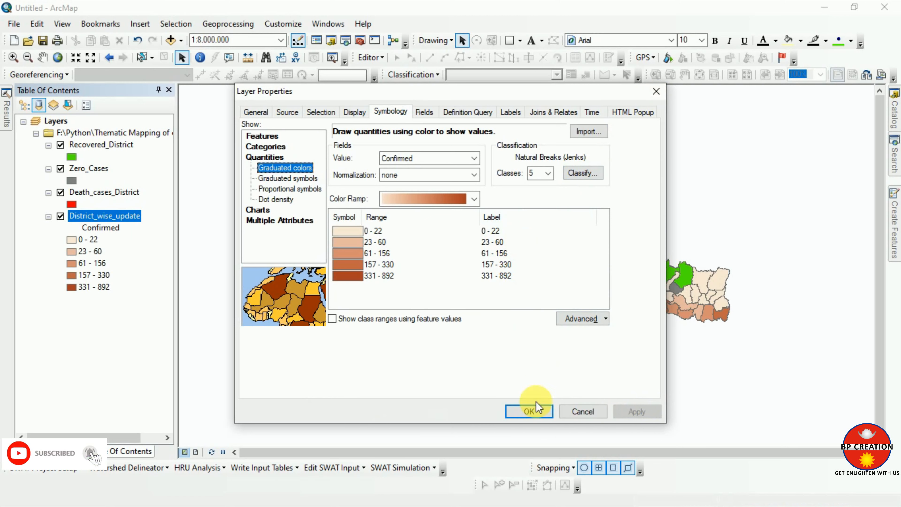
click(529, 412)
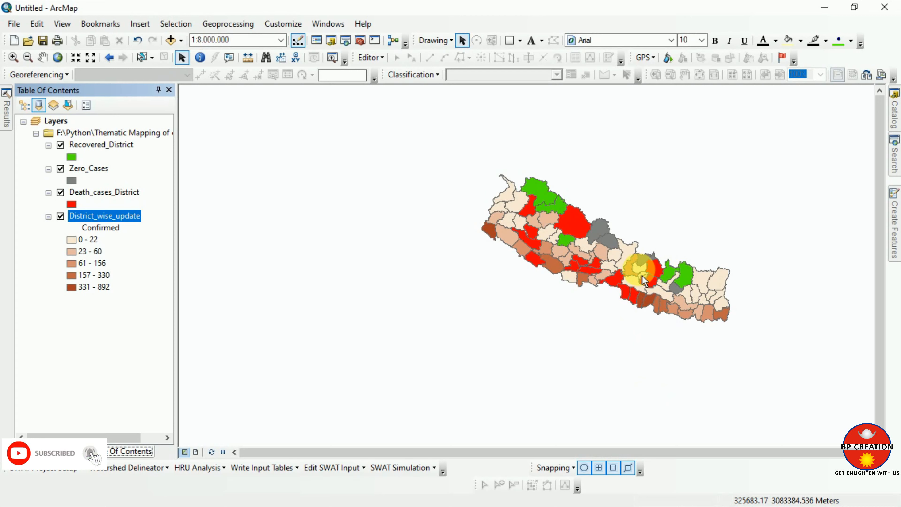
Set the number of graduated color classes of the District_wise_update layer to 8 and apply the symbology.
right_click(86, 215)
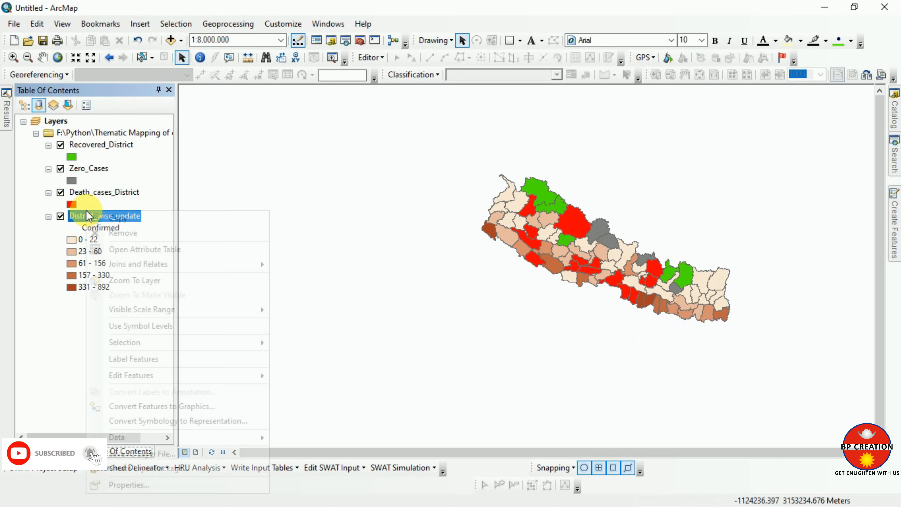
click(124, 485)
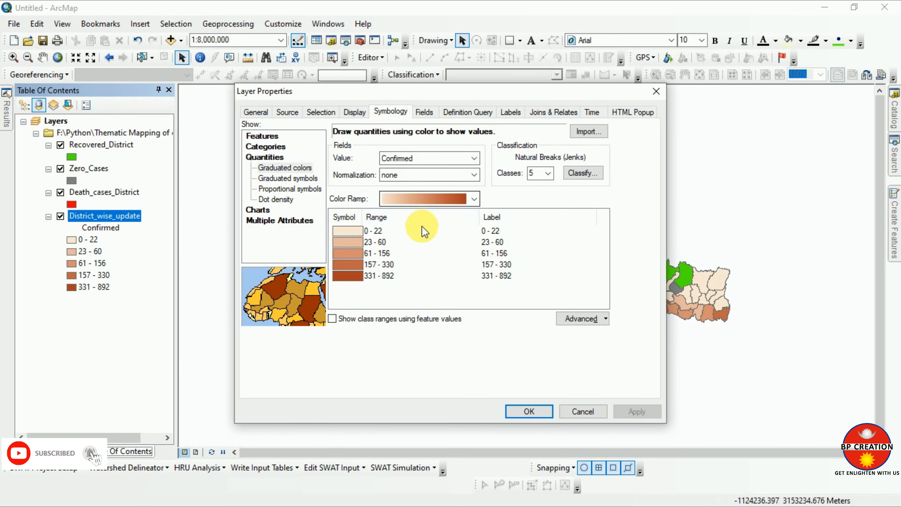
click(548, 173)
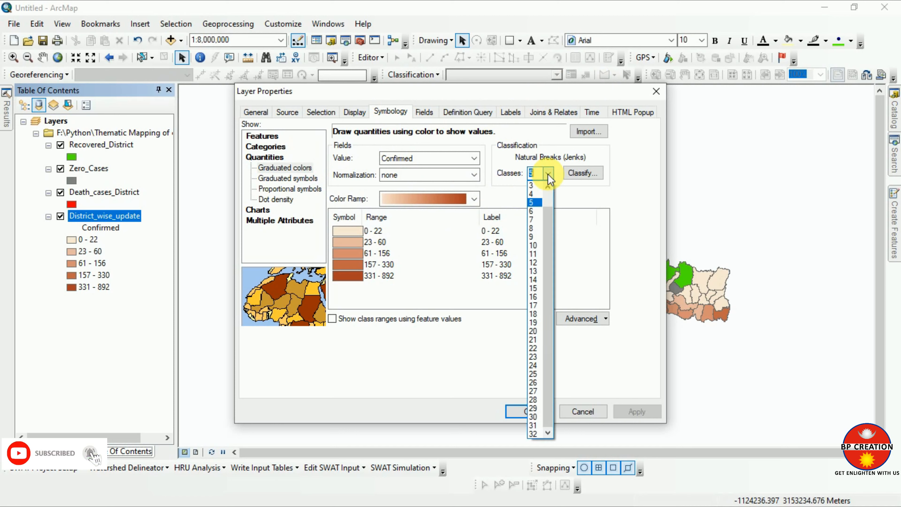
click(535, 229)
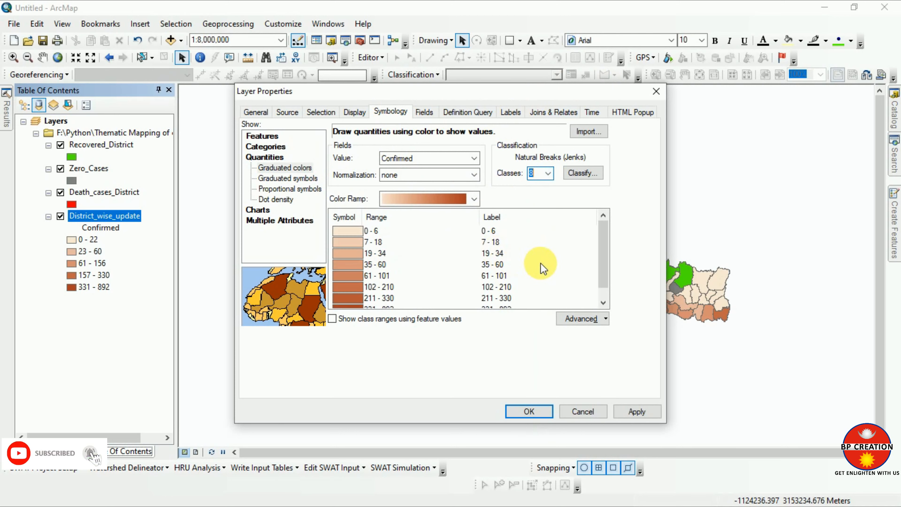
scroll(544, 270, up, 1)
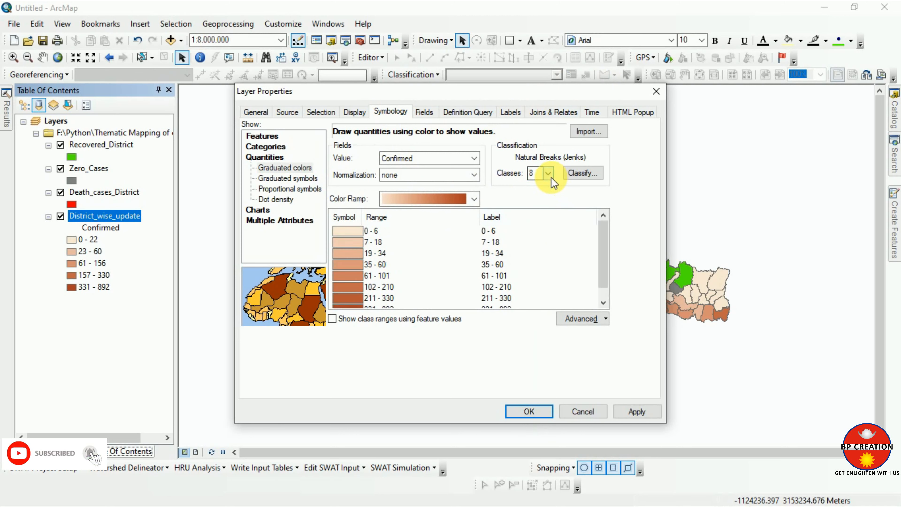
click(649, 410)
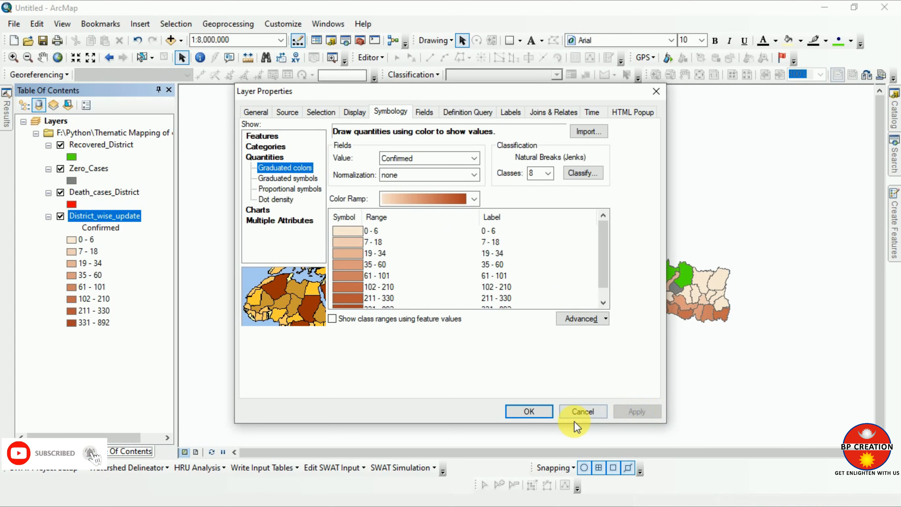
click(529, 411)
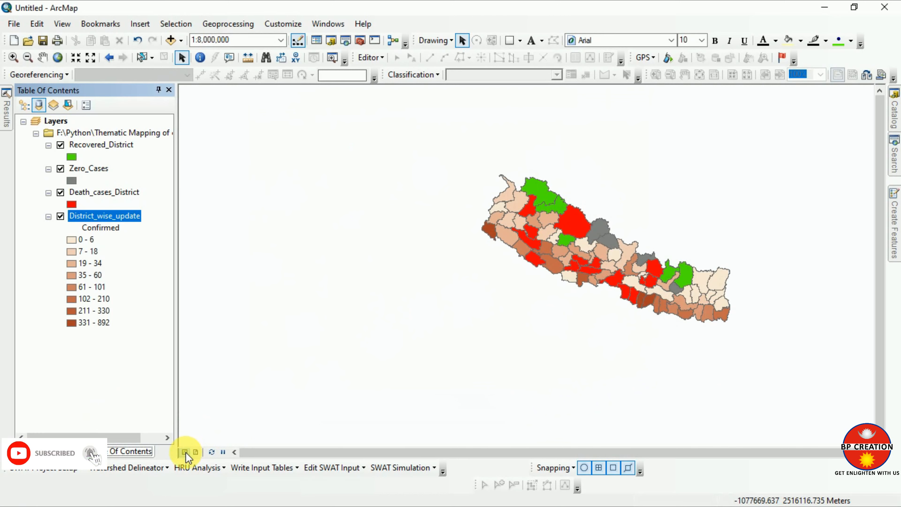
Switch to the layout view and change the page to the ARCH C Landscape.mxd template.
click(196, 452)
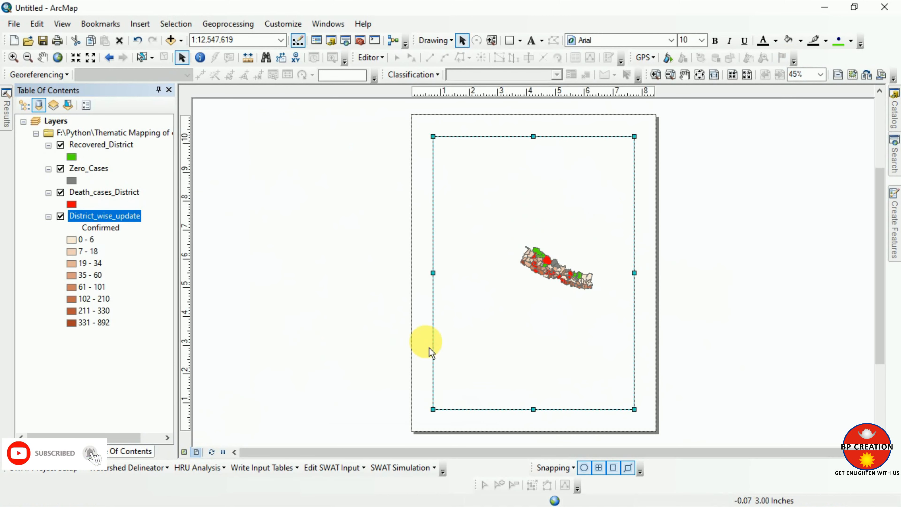
click(866, 76)
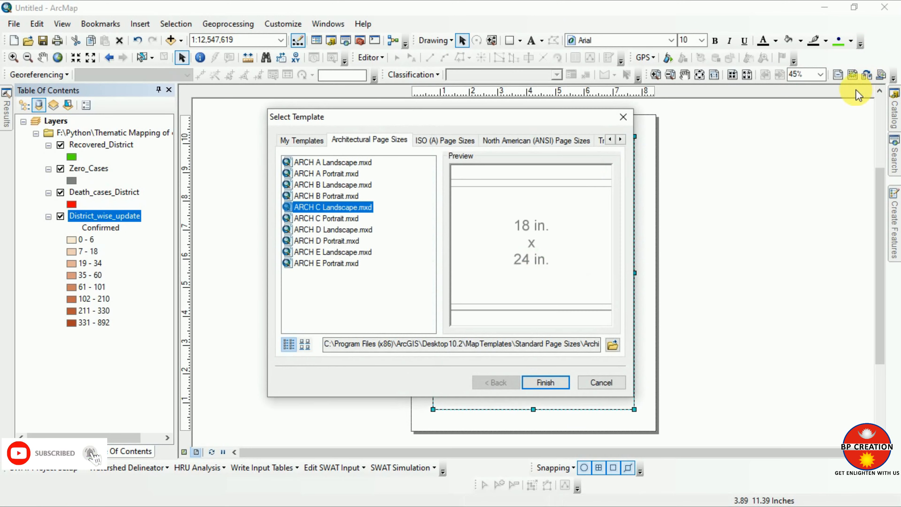
click(544, 383)
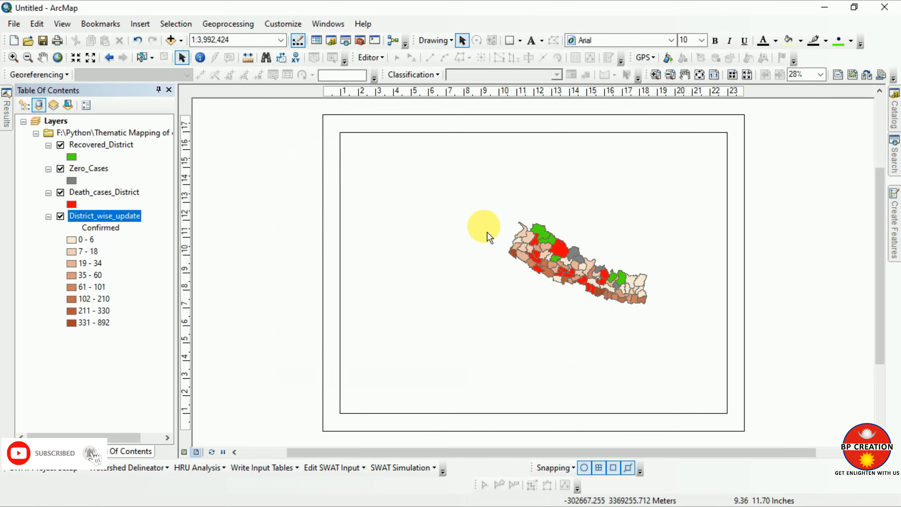
Fit the whole district map in the layout's data frame at full extent and shift the page within the layout view.
click(90, 58)
click(58, 58)
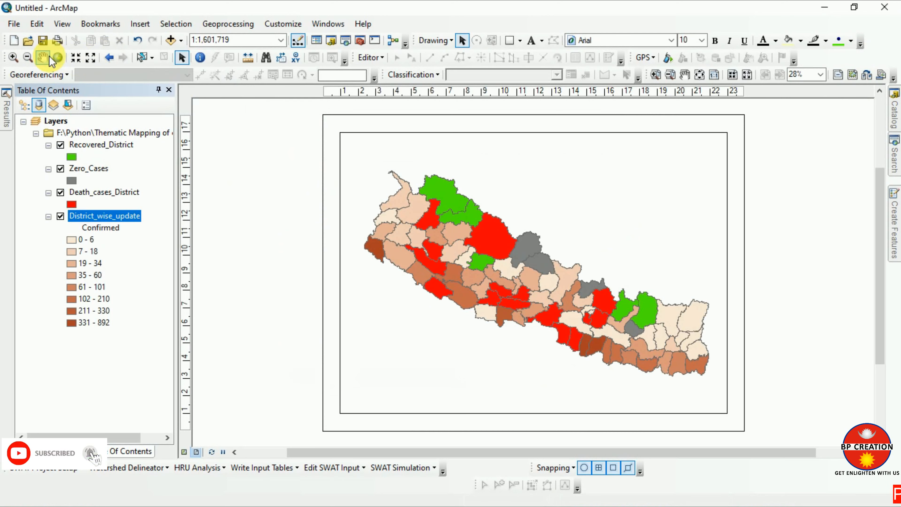
click(502, 250)
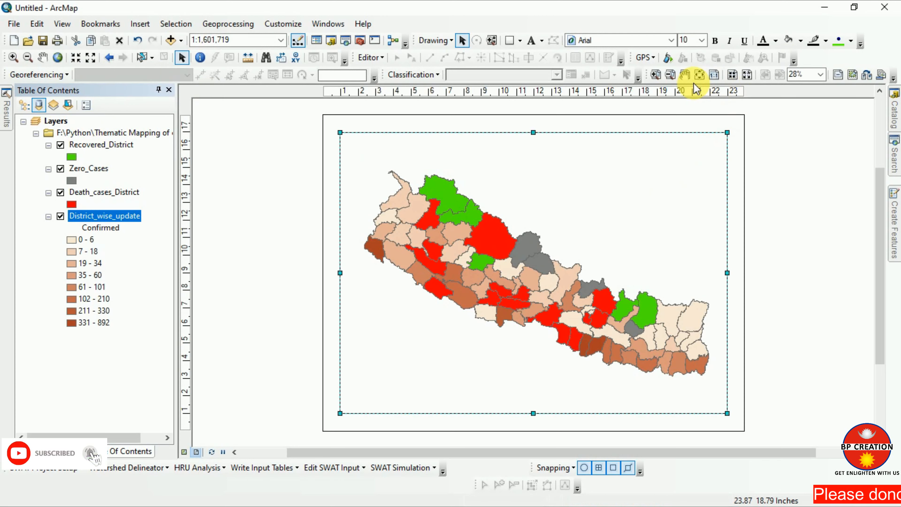
click(684, 74)
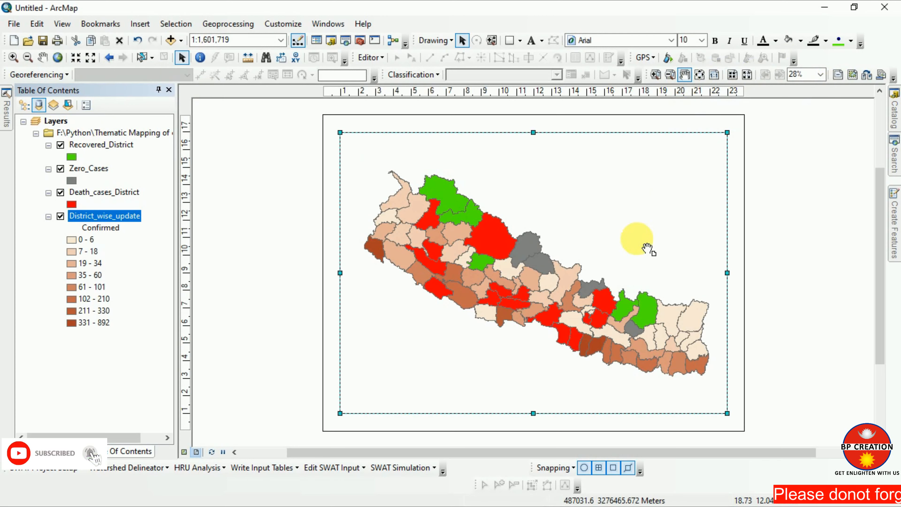
drag(601, 248, 542, 245)
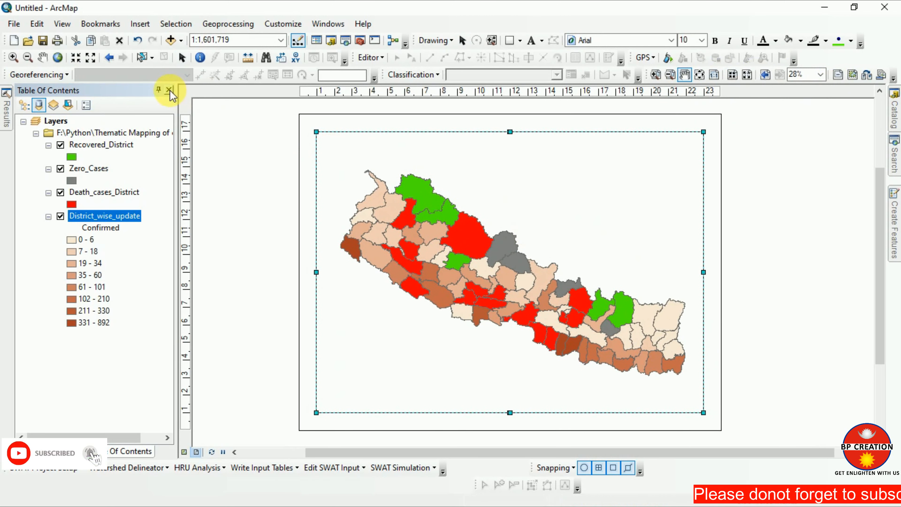
Try several fixed map scales between 1:1,000,000 and 1:3,000,000 for the data frame.
click(75, 59)
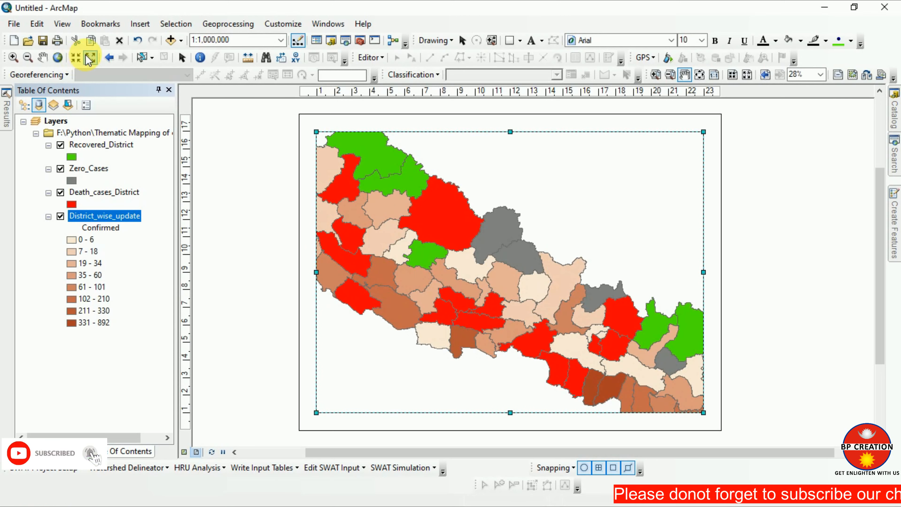
click(90, 58)
click(75, 58)
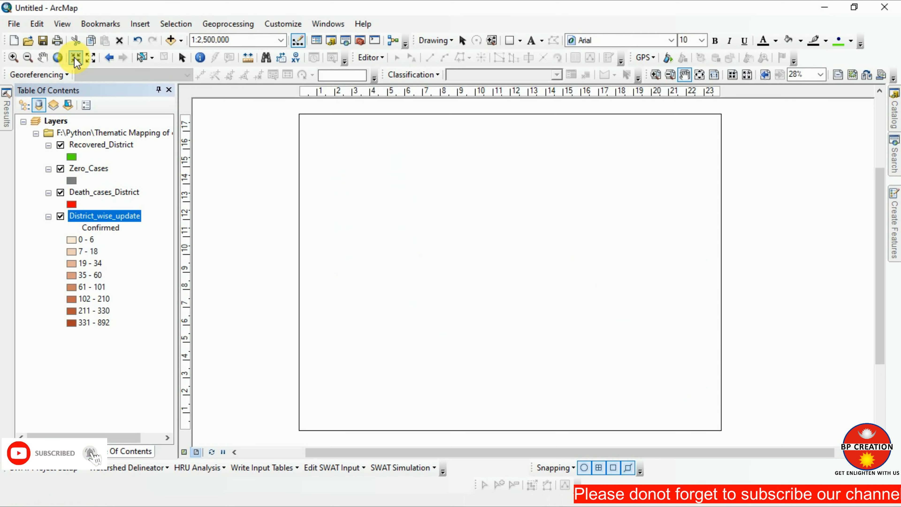
click(75, 58)
click(75, 58)
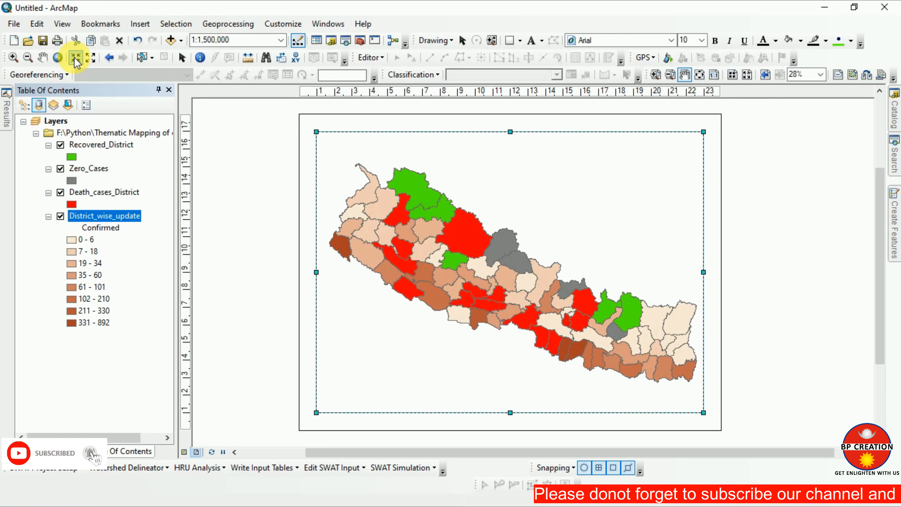
click(90, 58)
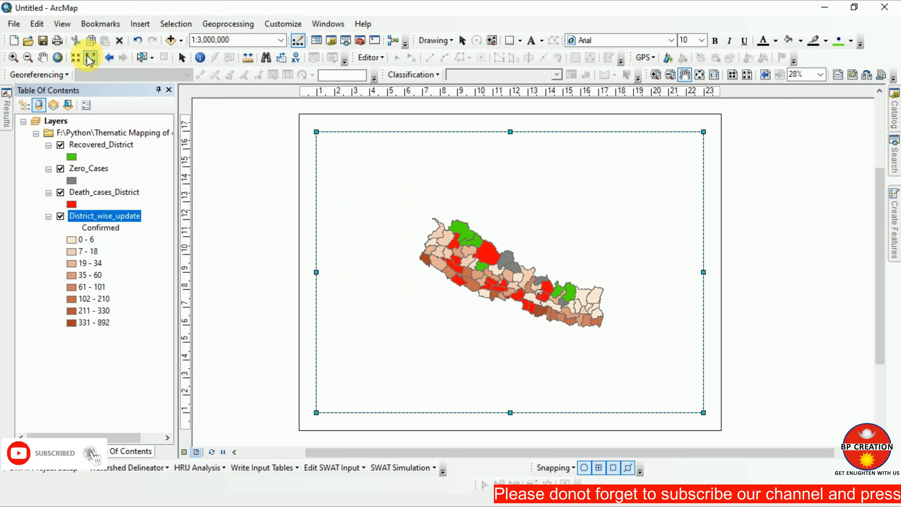
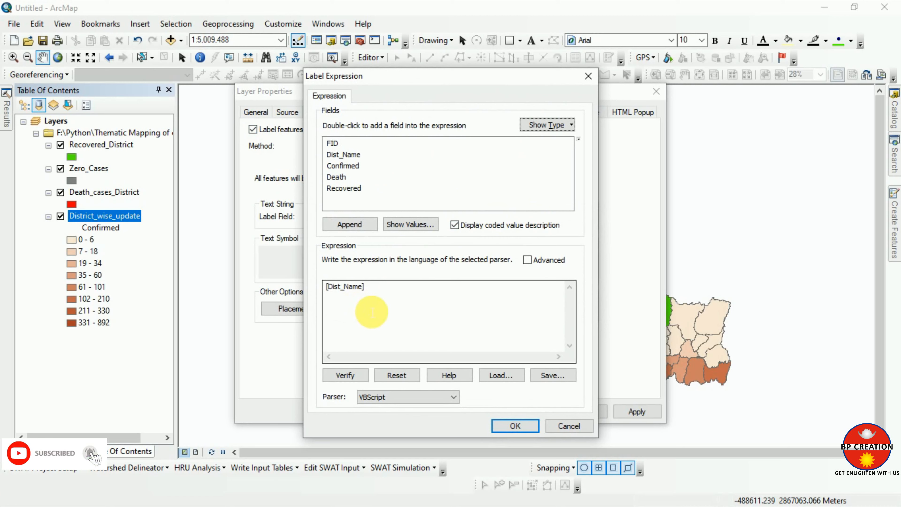
Set the District_wise_update label expression to [Dist_Name] & vbnewline & [Confirmed] and apply the labels to the map.
click(371, 291)
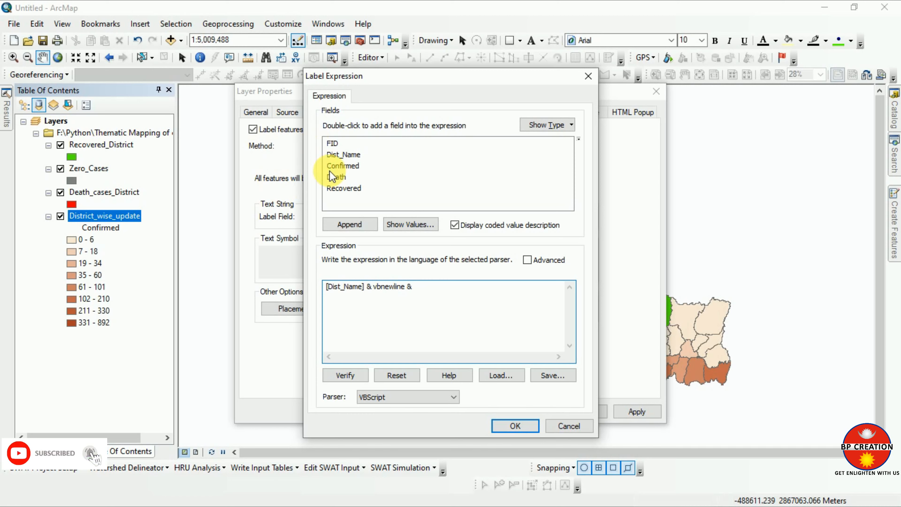
double_click(336, 164)
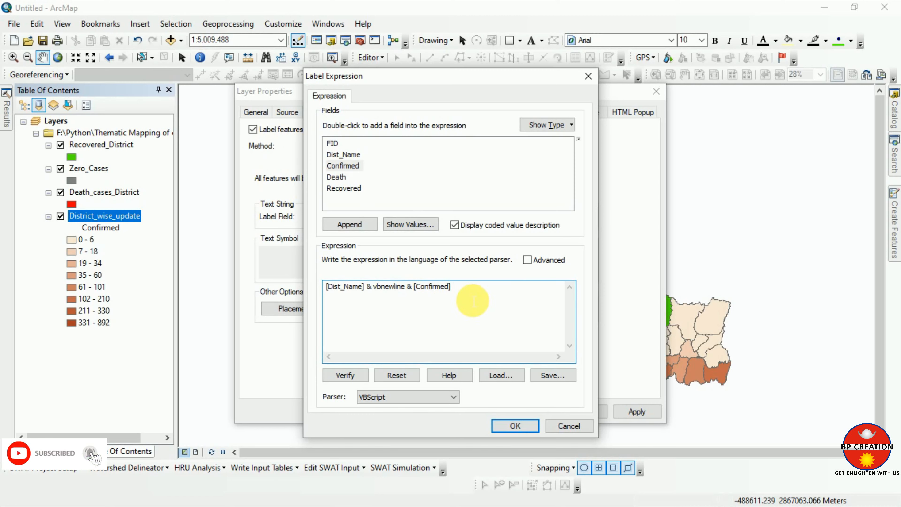
click(516, 425)
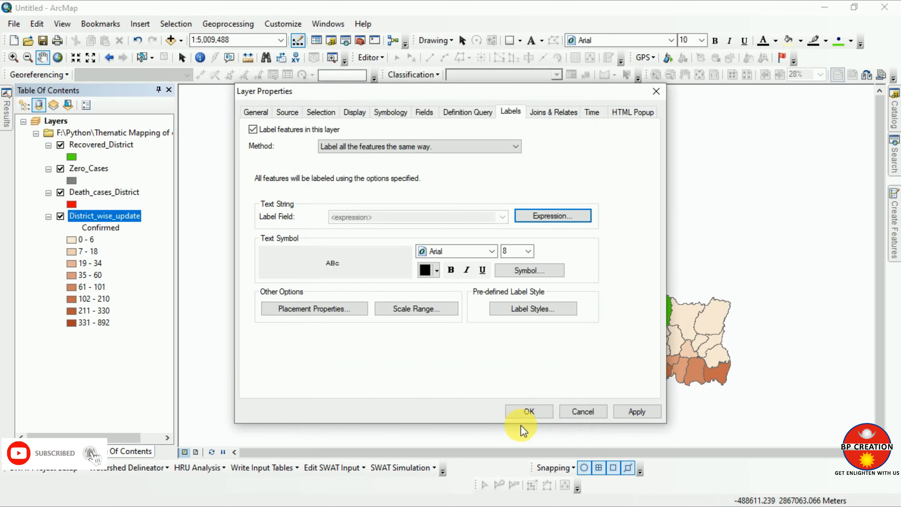
click(637, 414)
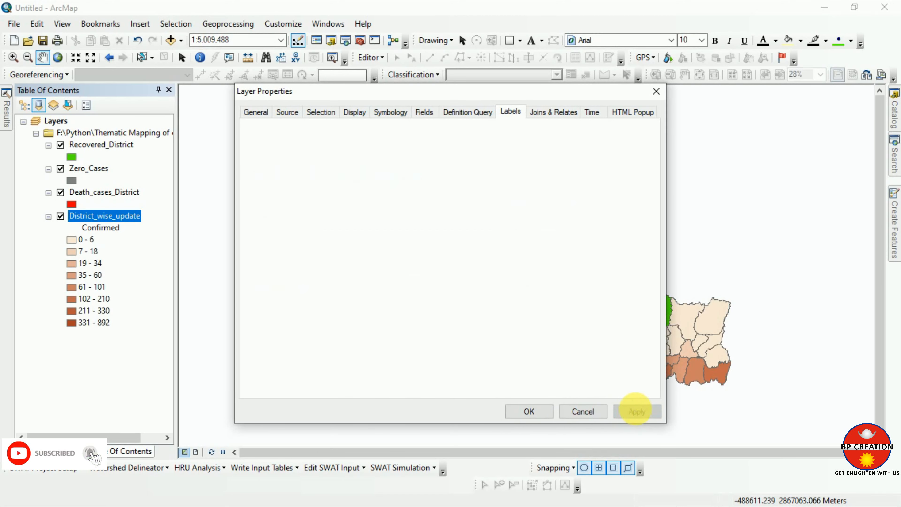
click(524, 417)
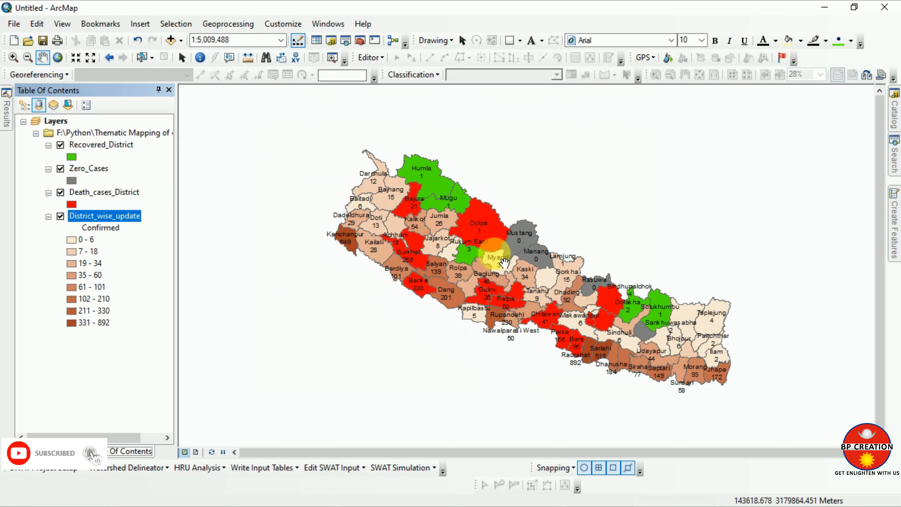
Return to the layout view, enlarge the map to 1:2,000,000 and extend the data frame's lower edge to about 6.6 inches on the page.
click(198, 451)
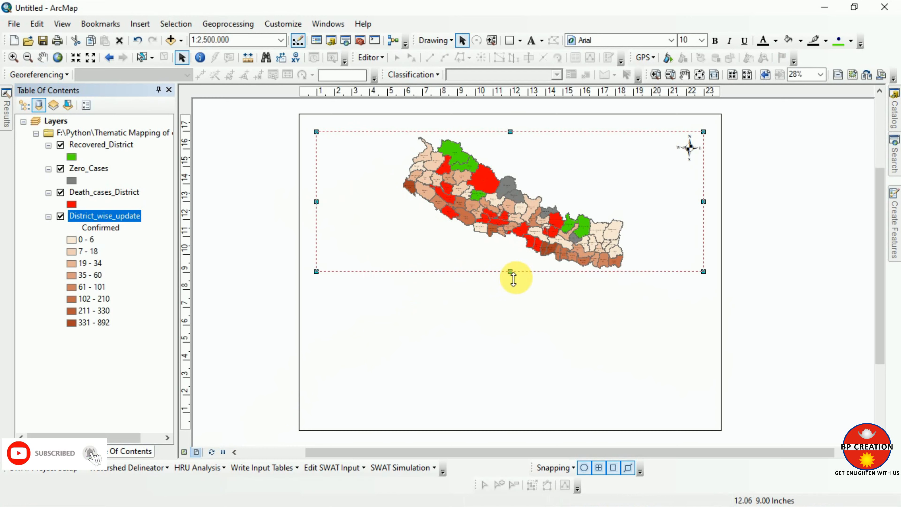
drag(514, 280, 514, 295)
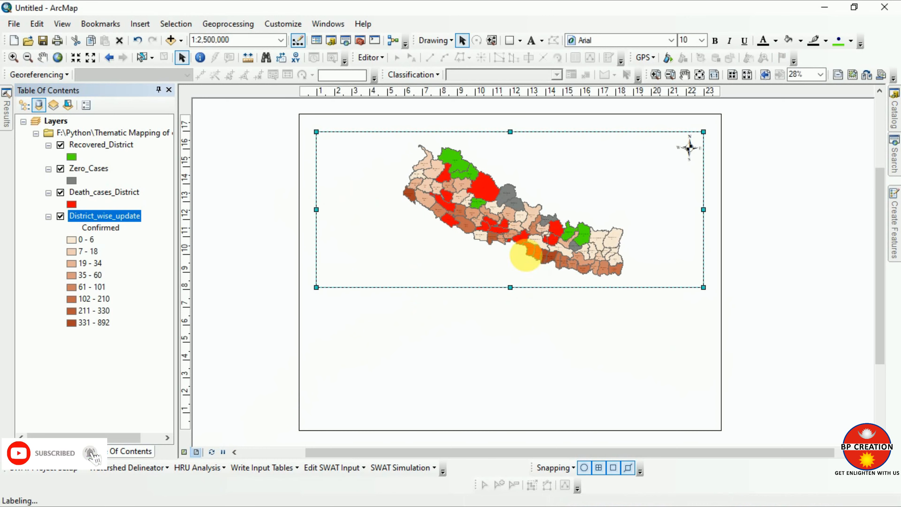
click(91, 57)
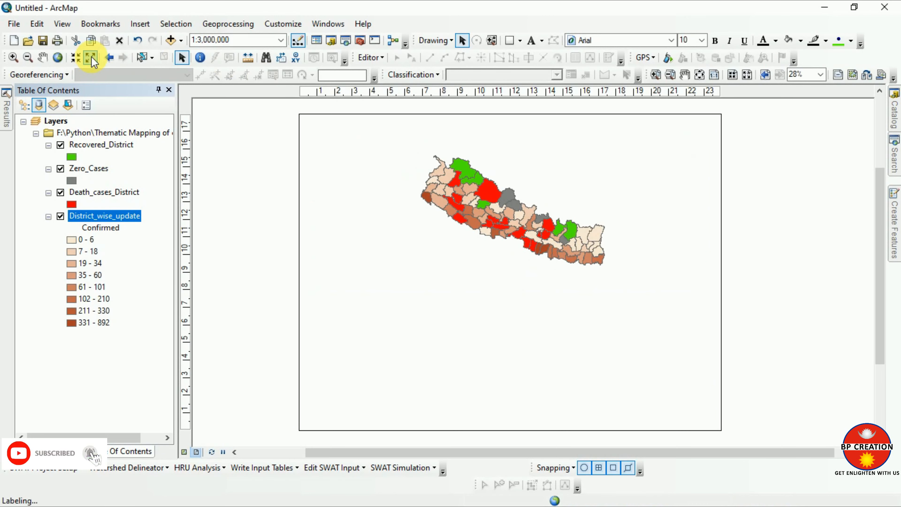
click(81, 58)
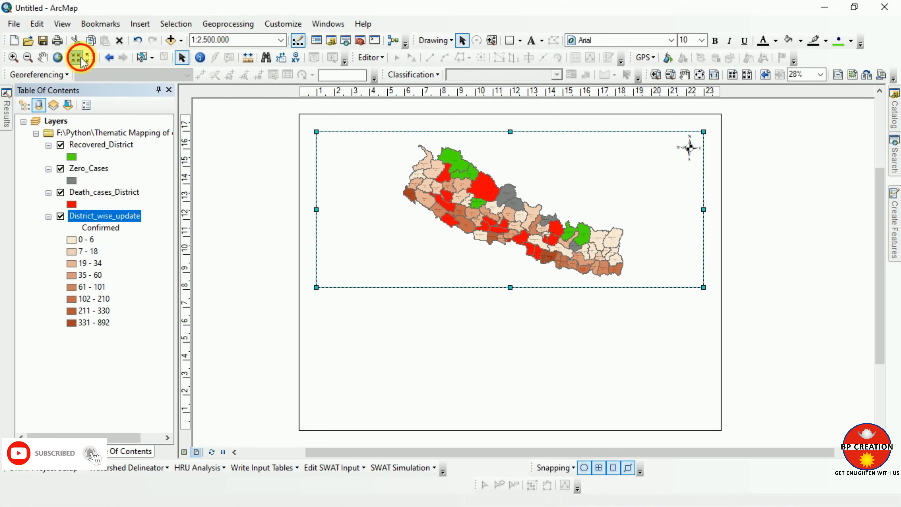
click(81, 57)
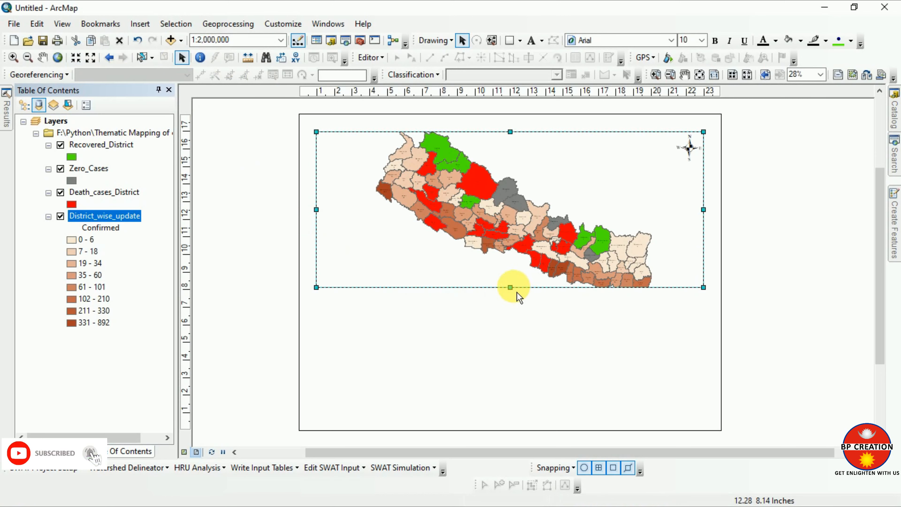
drag(511, 289, 512, 311)
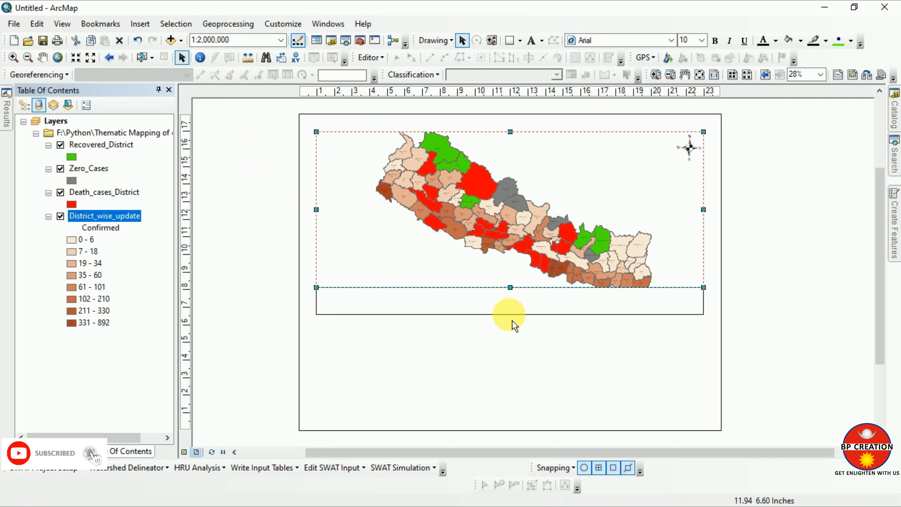
click(497, 237)
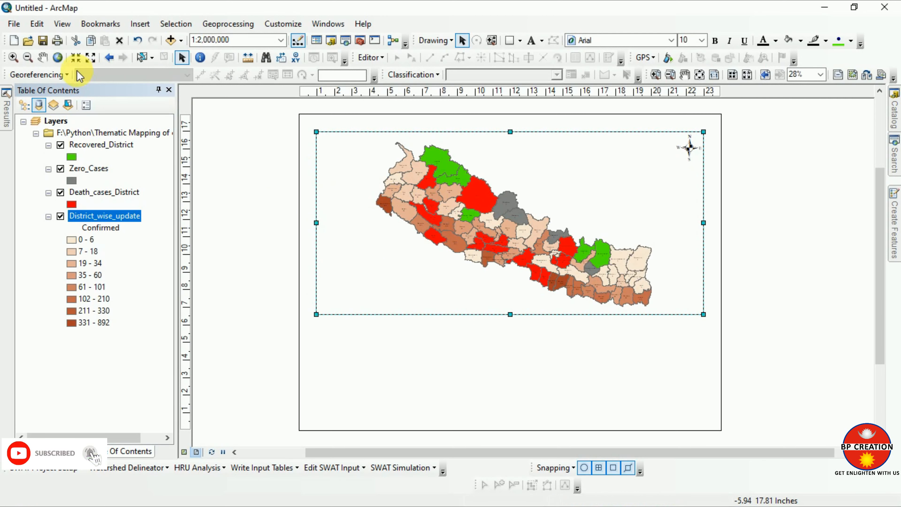
Try the map at 1:1,500,000 in the data frame and return it to 1:2,000,000.
click(75, 57)
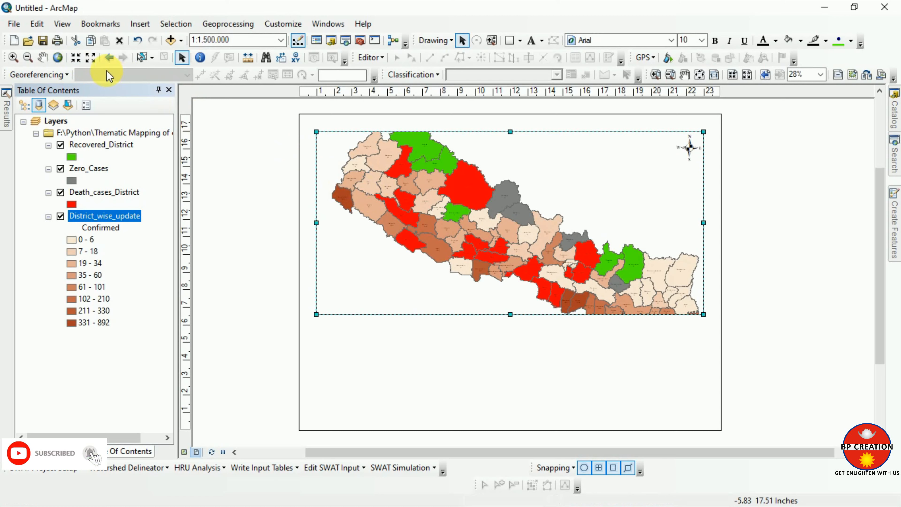
click(90, 58)
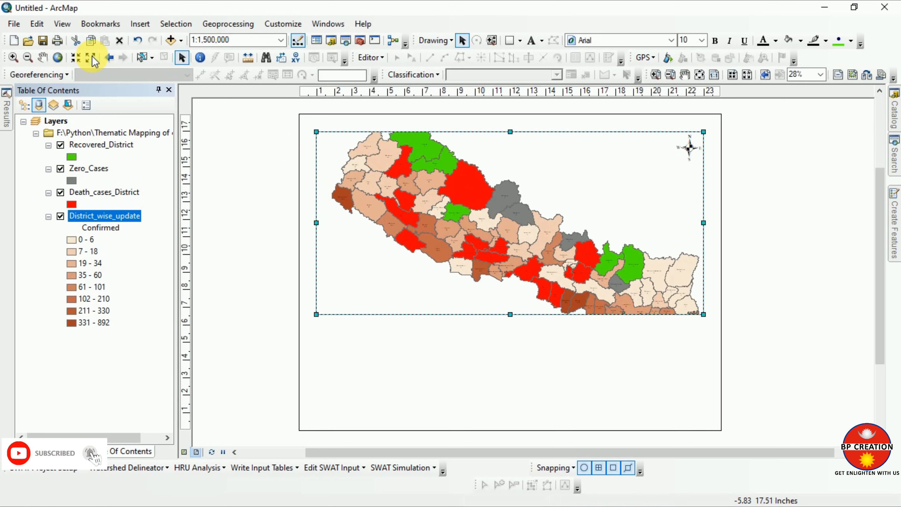
click(76, 57)
click(75, 57)
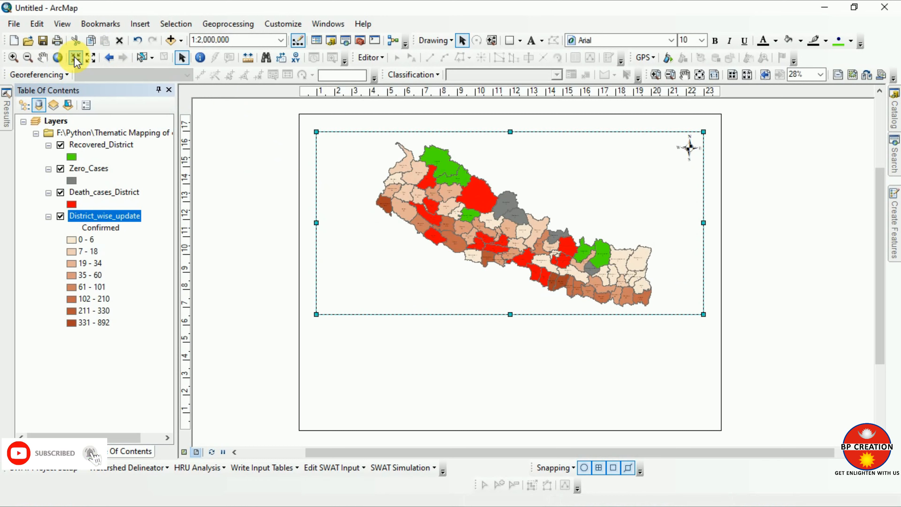
Nudge the map's position inside the data frame.
drag(505, 249, 505, 248)
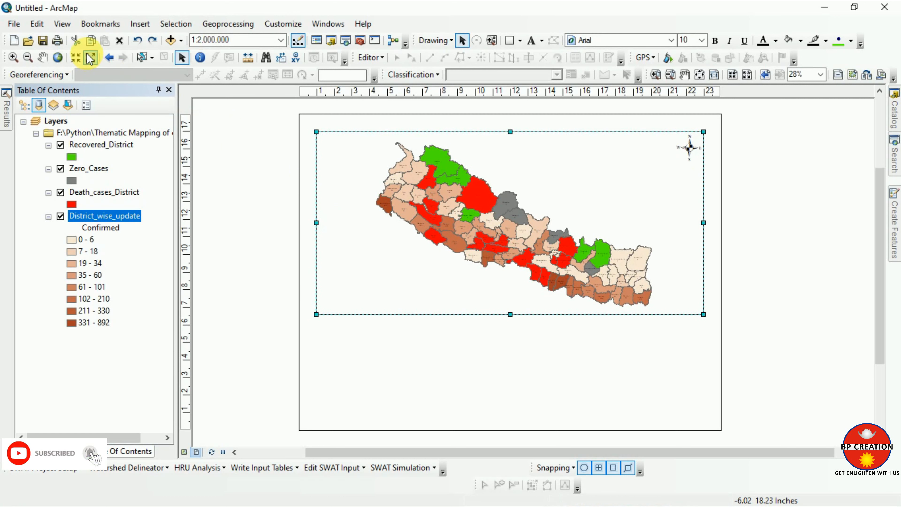
click(42, 58)
drag(466, 221, 462, 218)
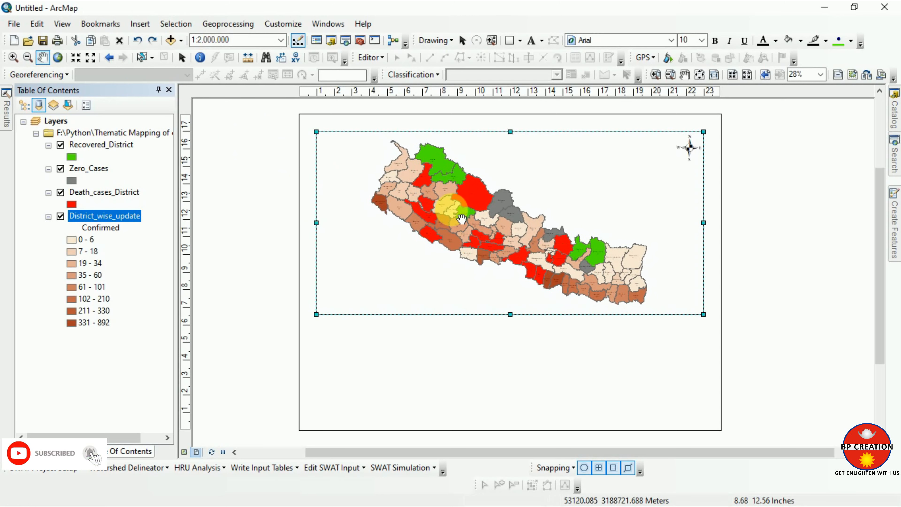
drag(459, 213, 463, 213)
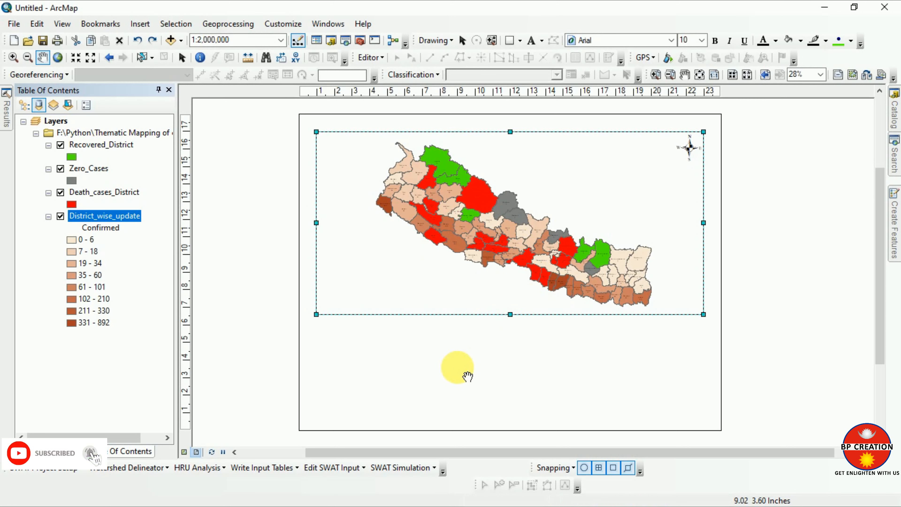
Start a two-column legend containing Recovered_District, Zero_Cases, Death_cases_District and District_wise_update.
click(151, 25)
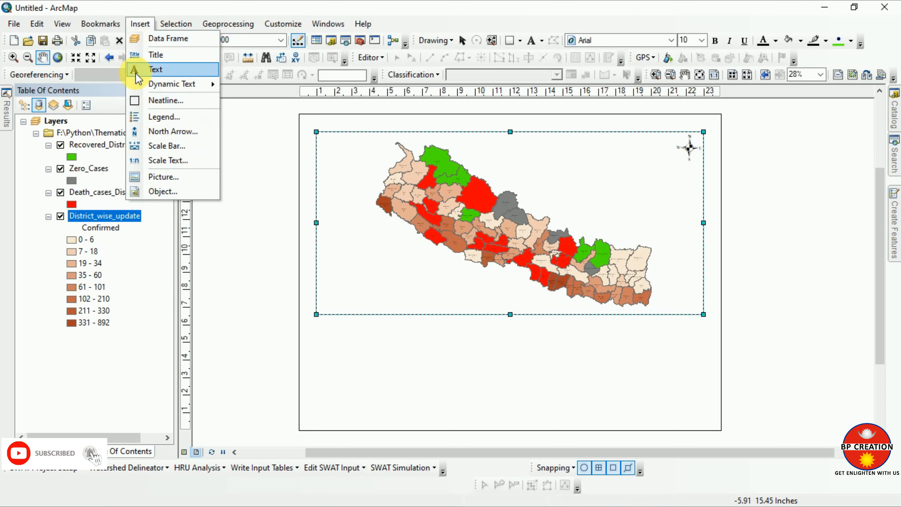
click(156, 118)
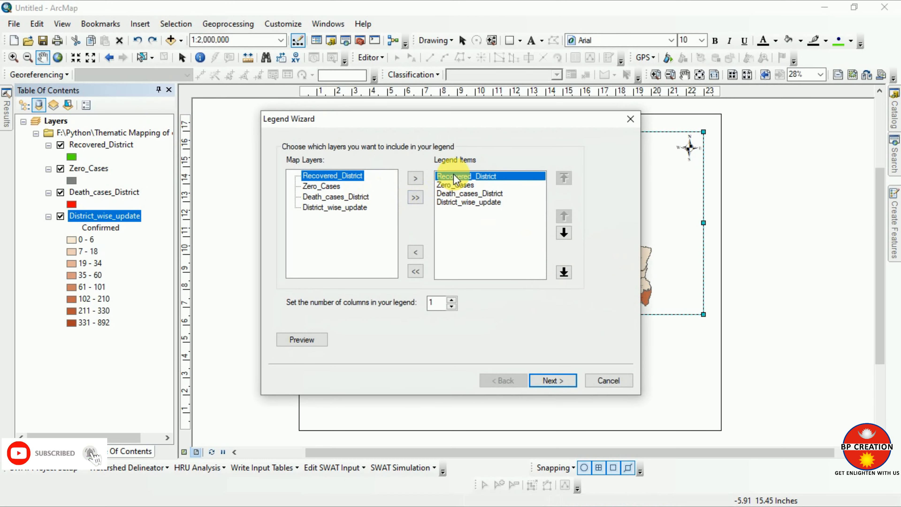
shift+click(452, 185)
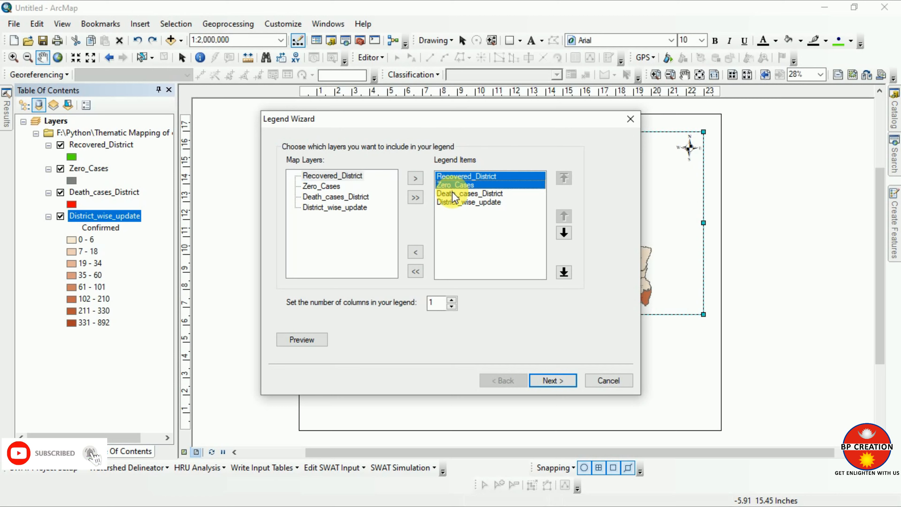
shift+click(452, 193)
click(452, 202)
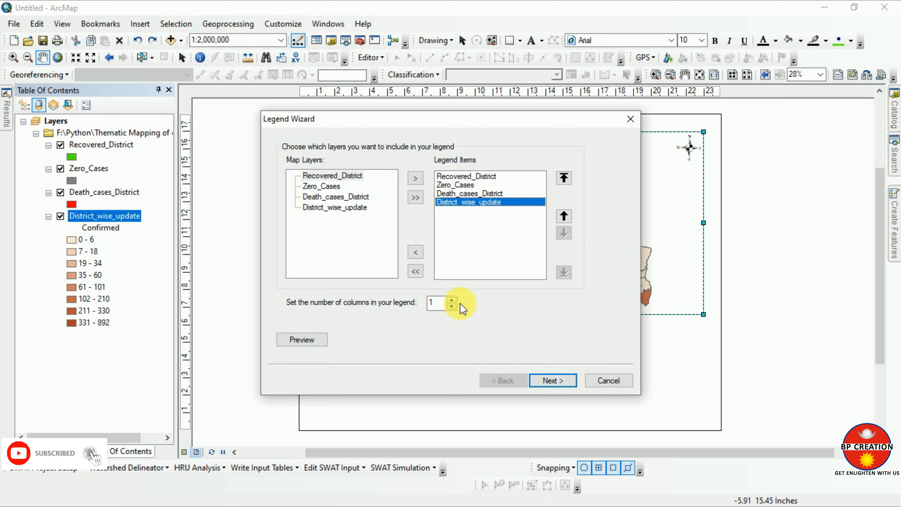
click(452, 300)
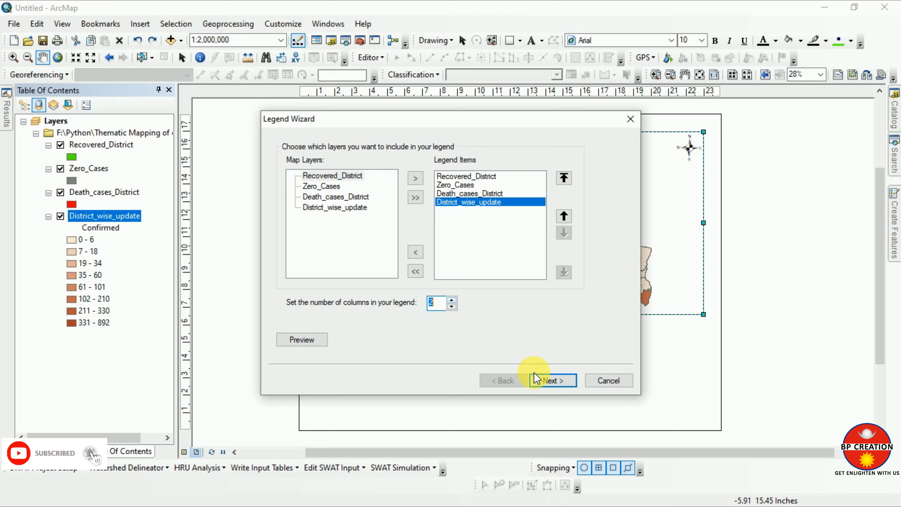
Complete the legend with the default title, frame, patch and spacing settings.
click(542, 382)
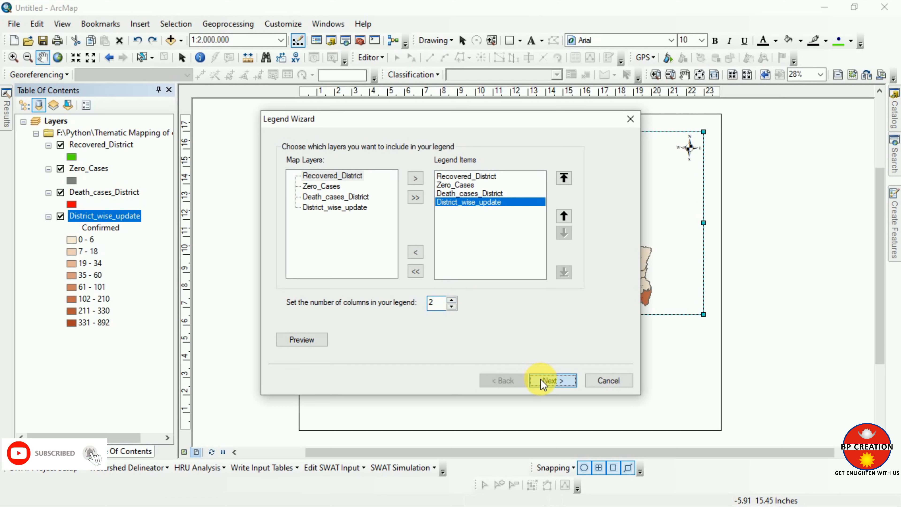
click(548, 381)
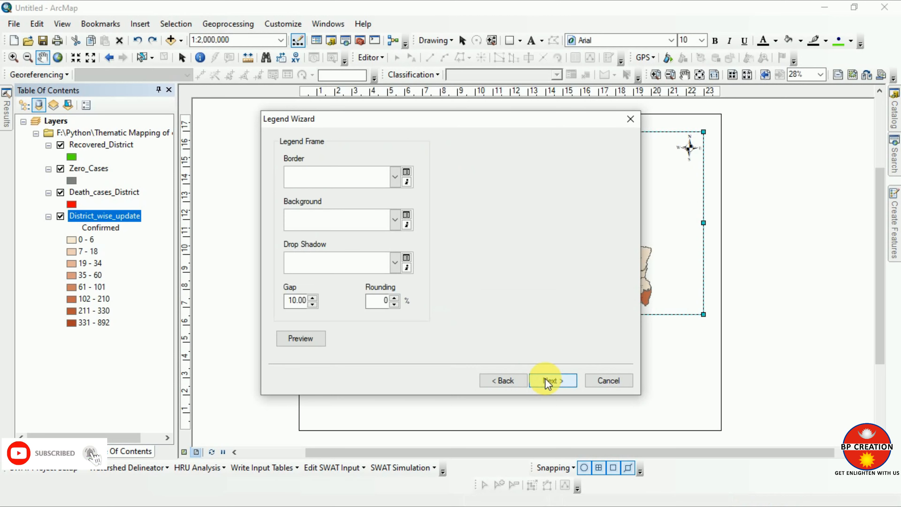
click(546, 379)
click(545, 378)
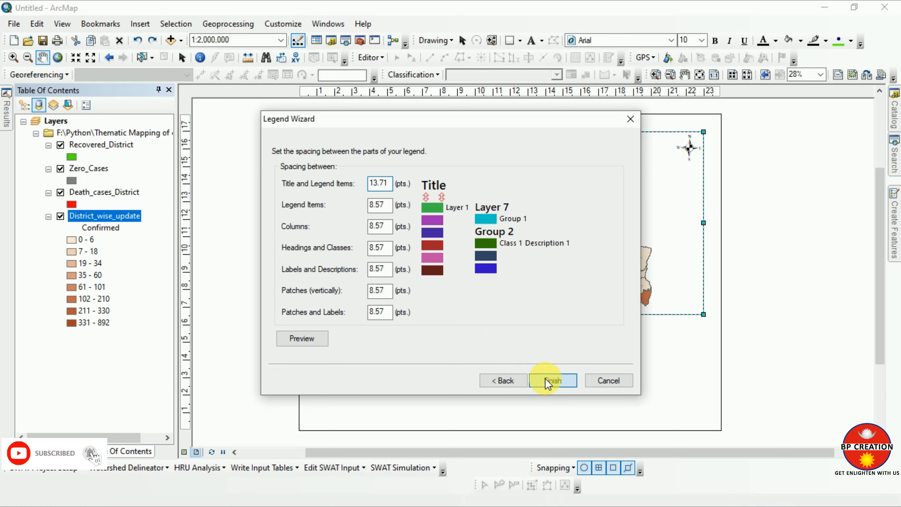
click(544, 379)
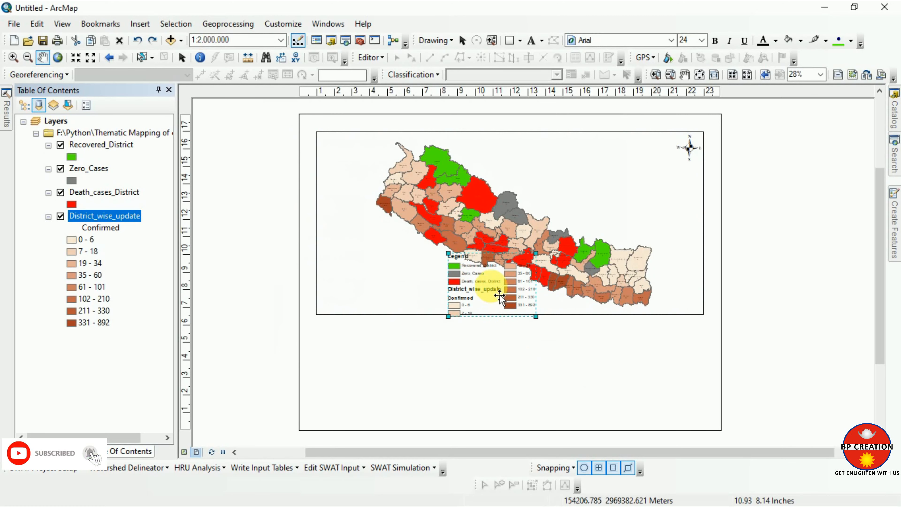
Move the legend to the lower-left corner of the data frame, beside the map.
drag(499, 289, 367, 279)
click(362, 281)
click(402, 367)
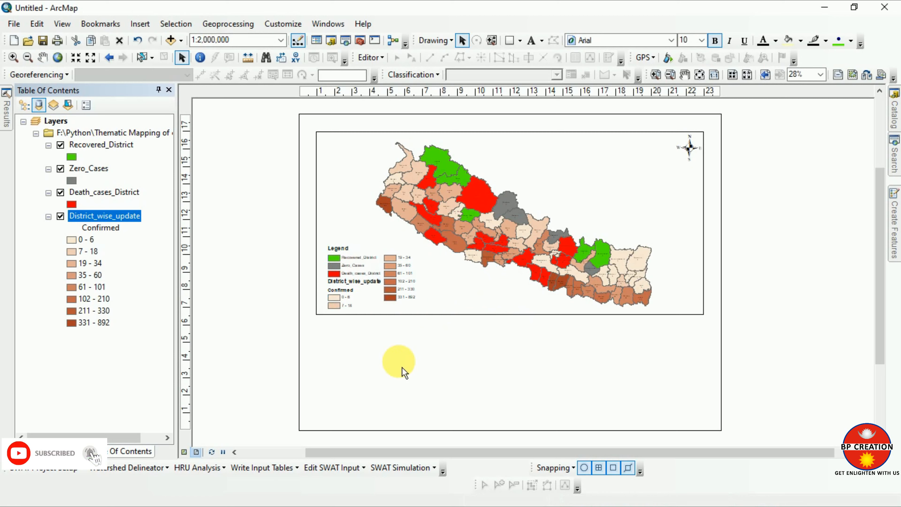
Insert dynamic coordinate system text in the layout and place it above the eastern part of the map.
click(453, 305)
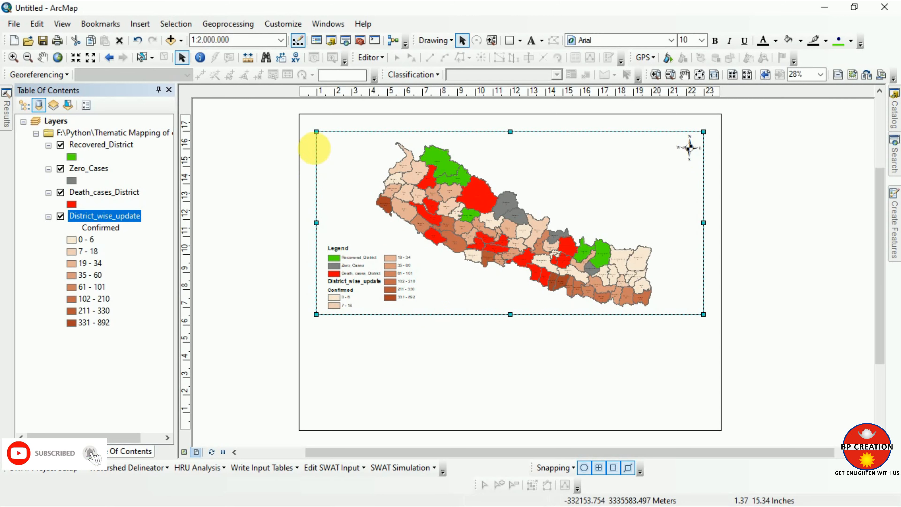
click(139, 24)
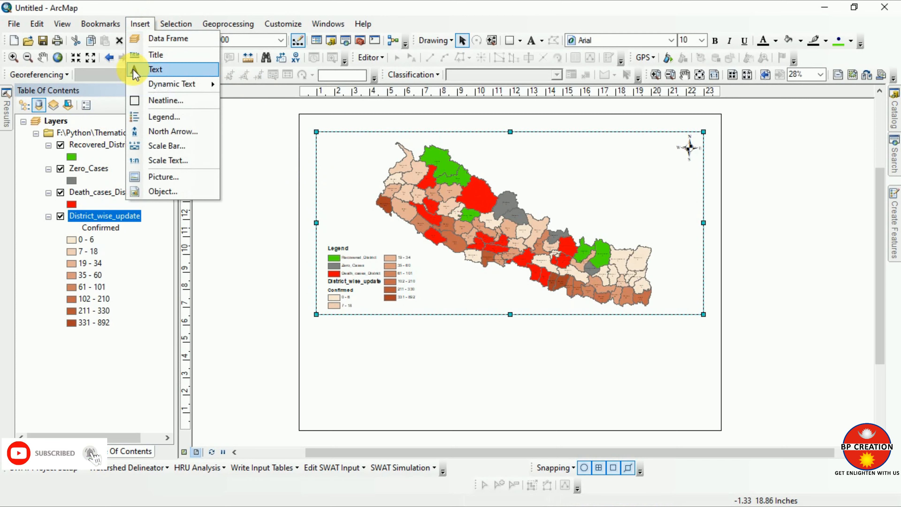
mouse_move(163, 84)
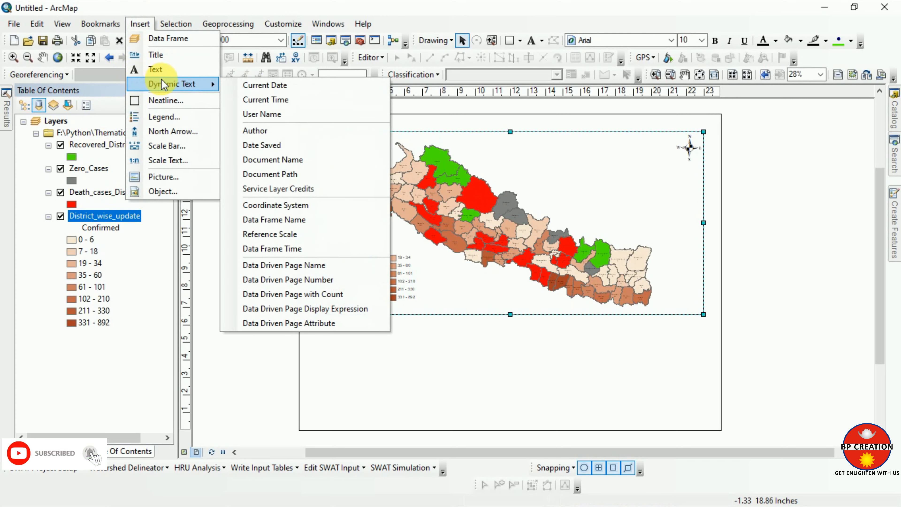
click(280, 205)
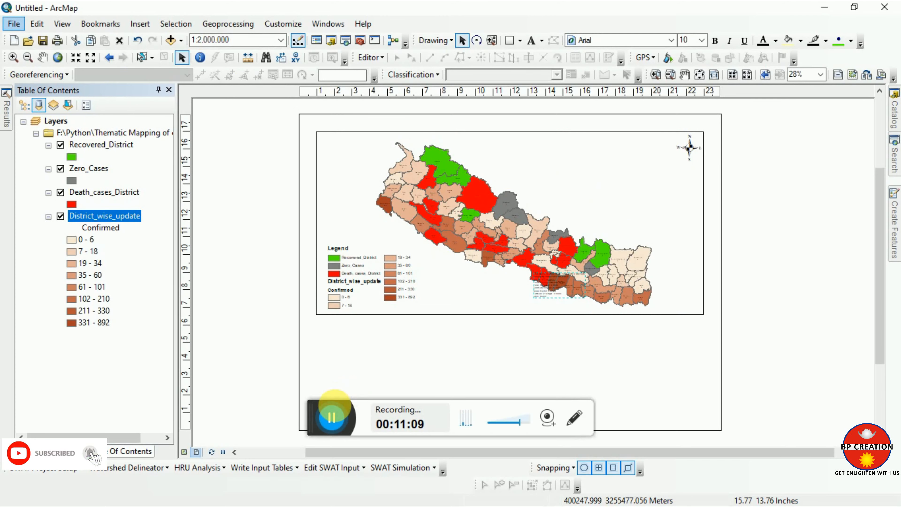
click(331, 416)
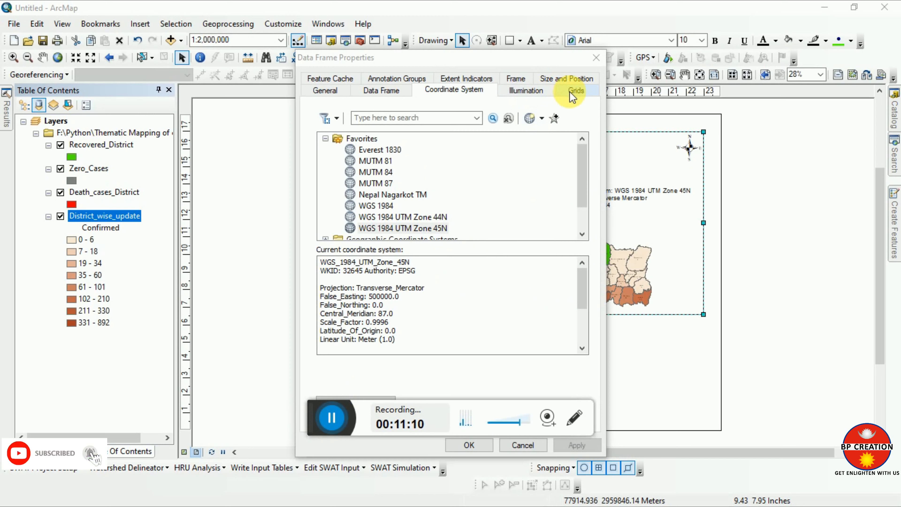
Add a labels-only measured grid to the data frame with intervals of 200000 m in X and 100000 m in Y, accepting the coordinate system.
click(571, 92)
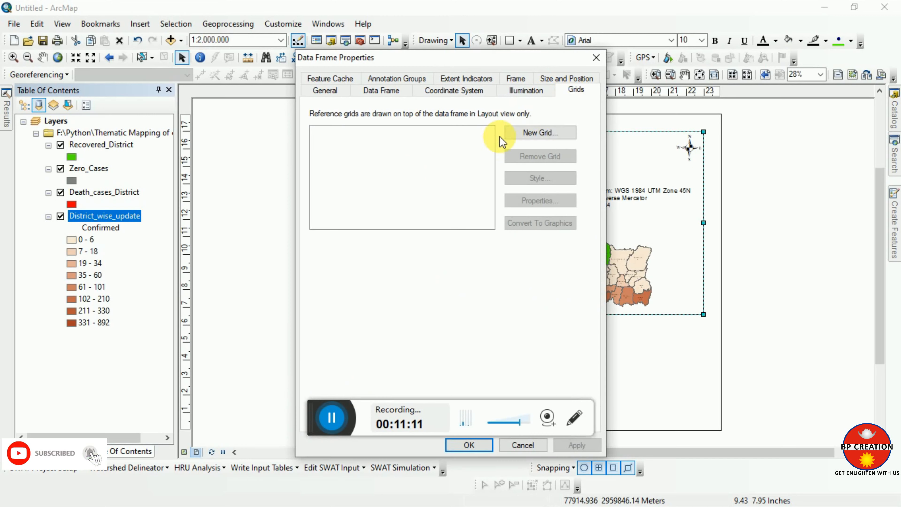
click(525, 133)
click(434, 216)
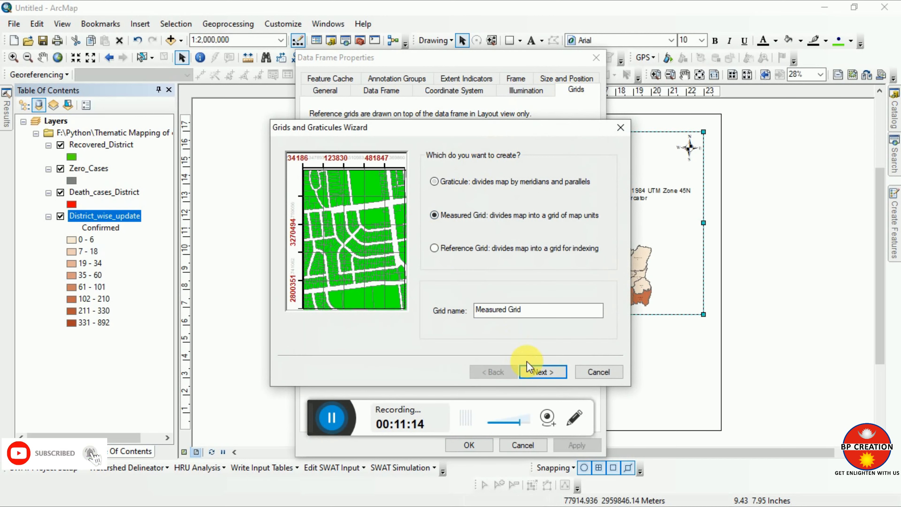
click(541, 370)
click(456, 172)
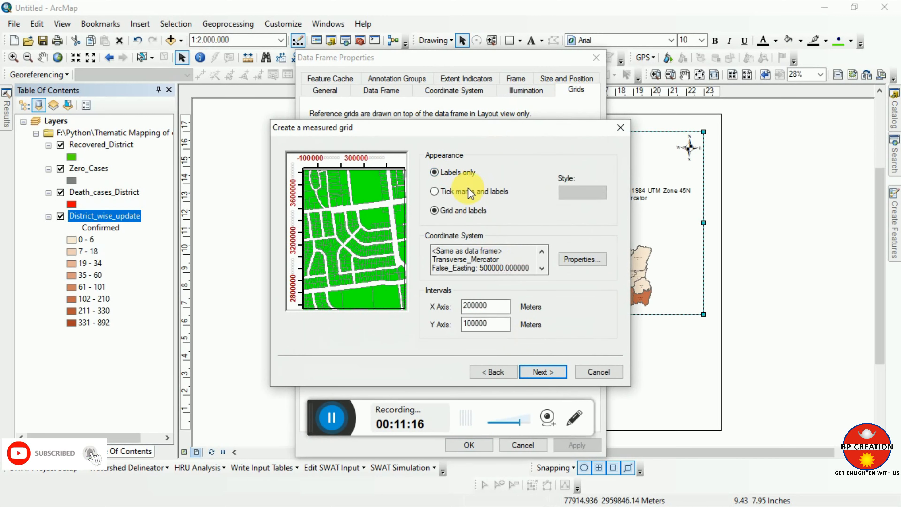
click(536, 372)
click(534, 373)
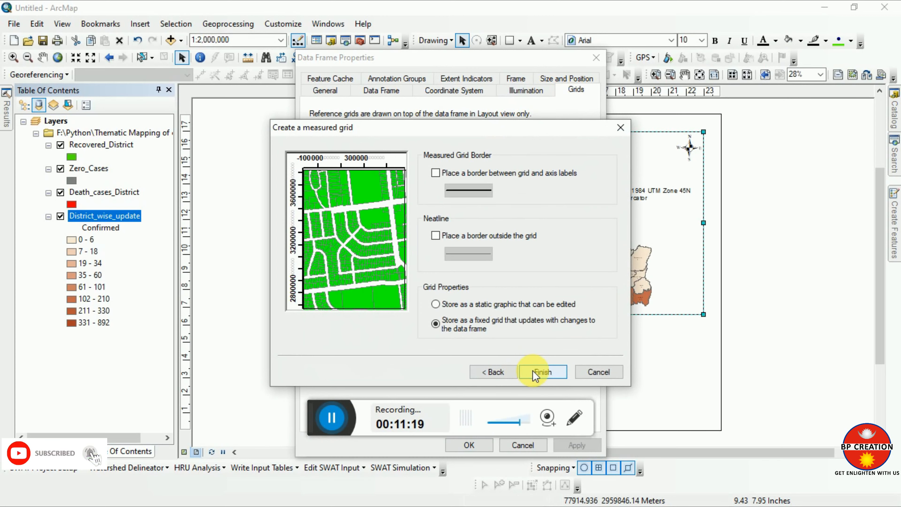
click(538, 371)
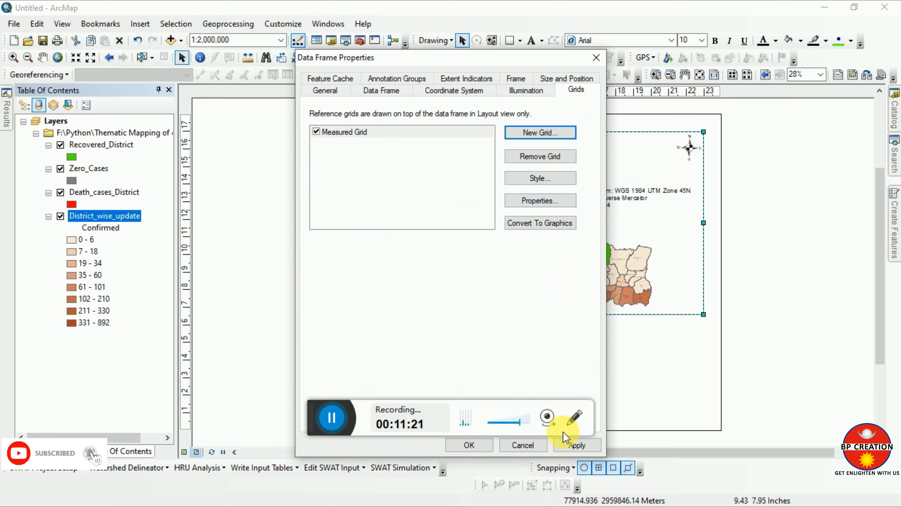
click(564, 443)
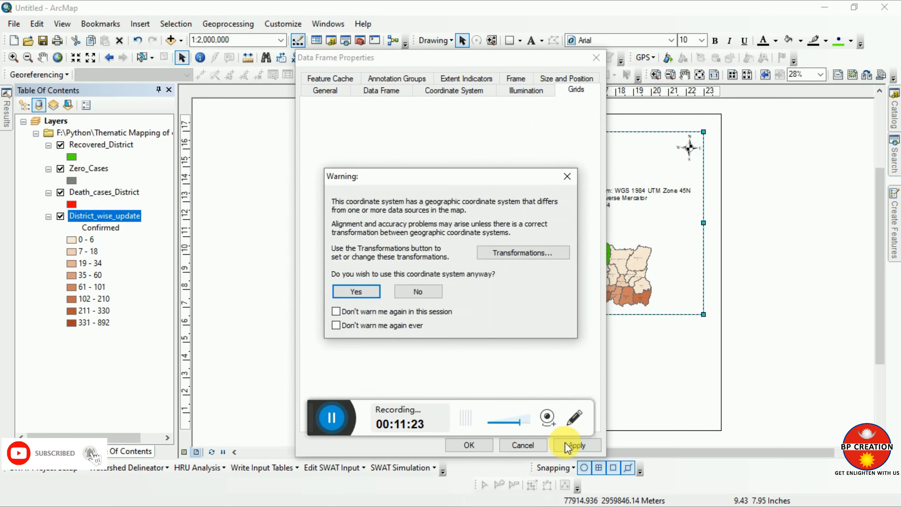
click(368, 293)
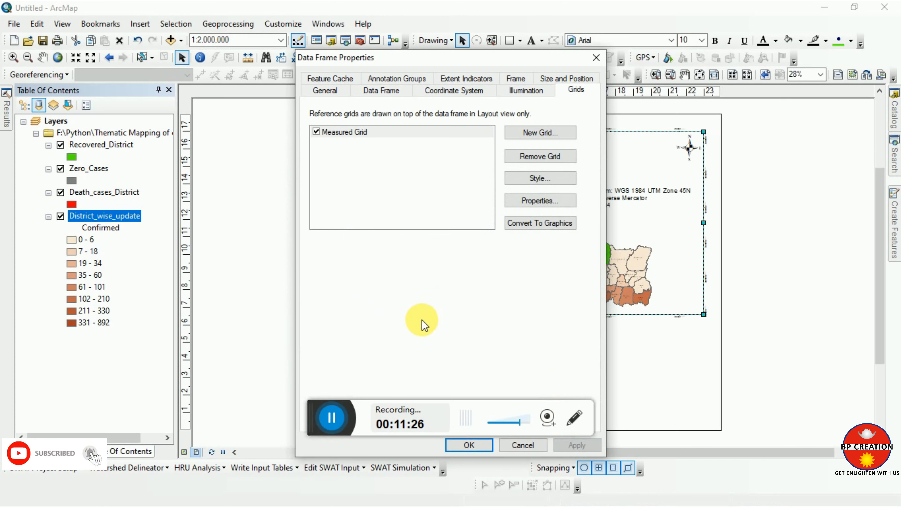
click(466, 446)
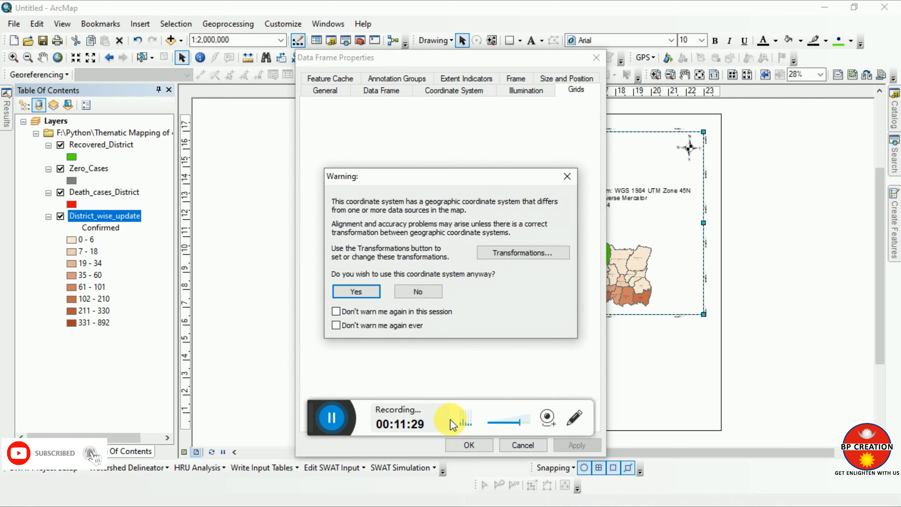
click(358, 290)
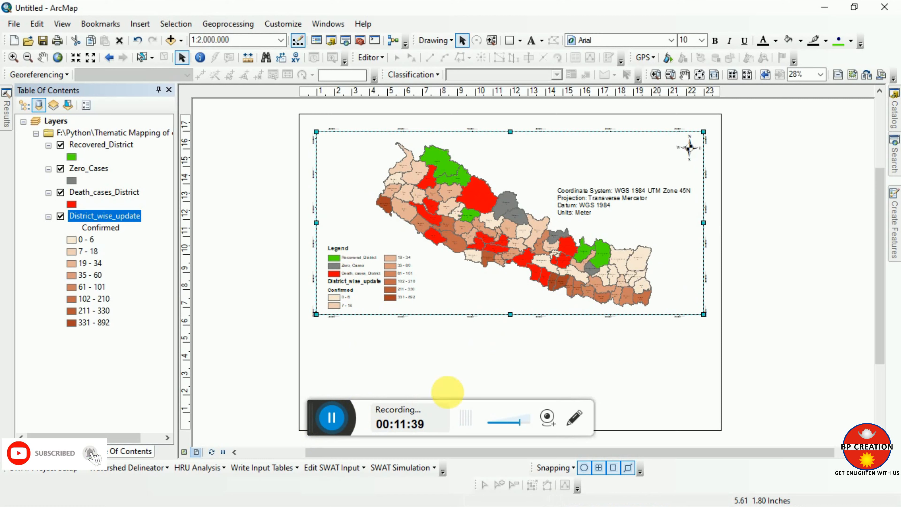
Set the measured grid's label font size to 16 and apply it to the data frame.
right_click(697, 314)
click(724, 274)
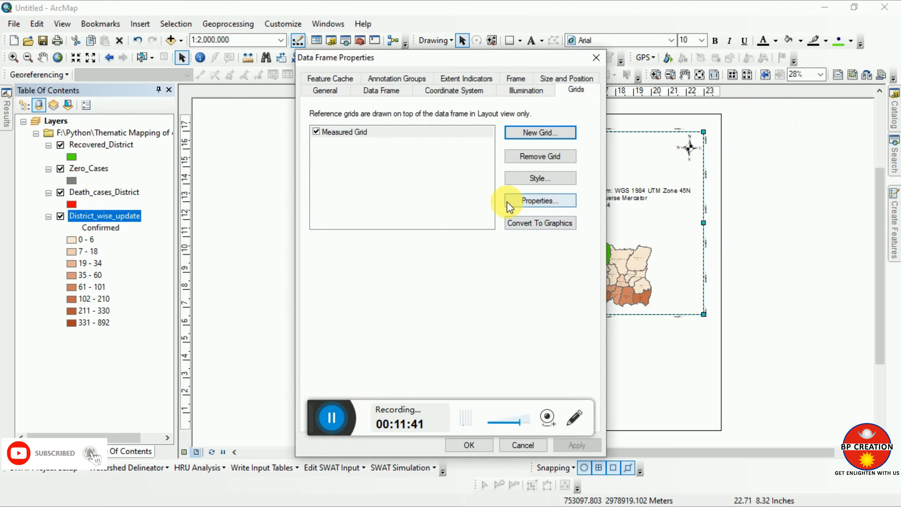
click(538, 200)
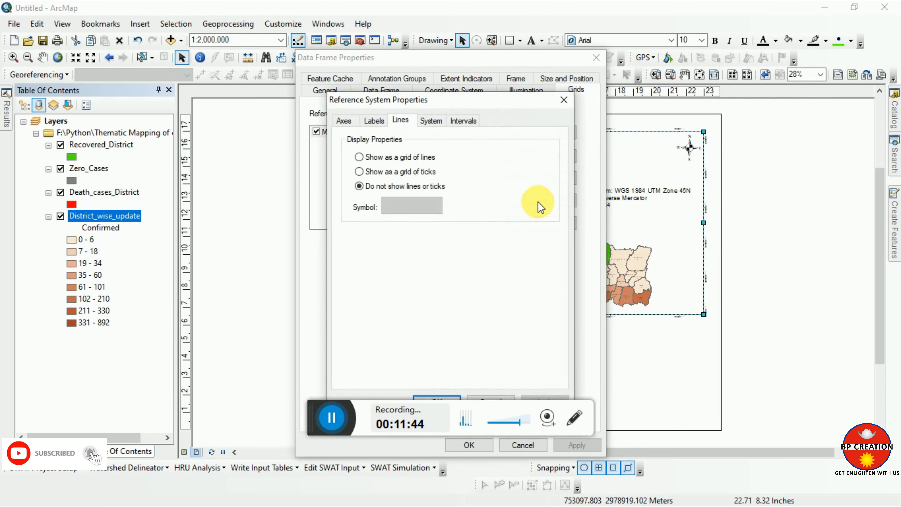
click(373, 125)
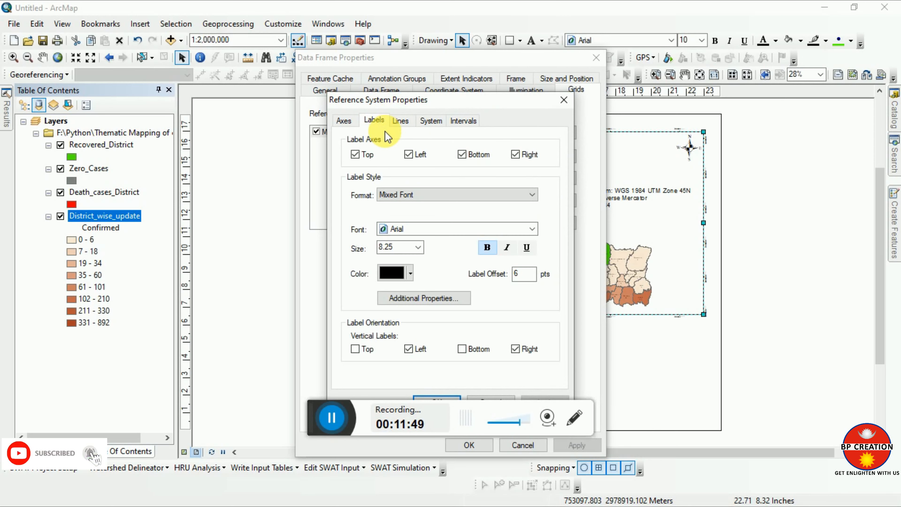
click(418, 247)
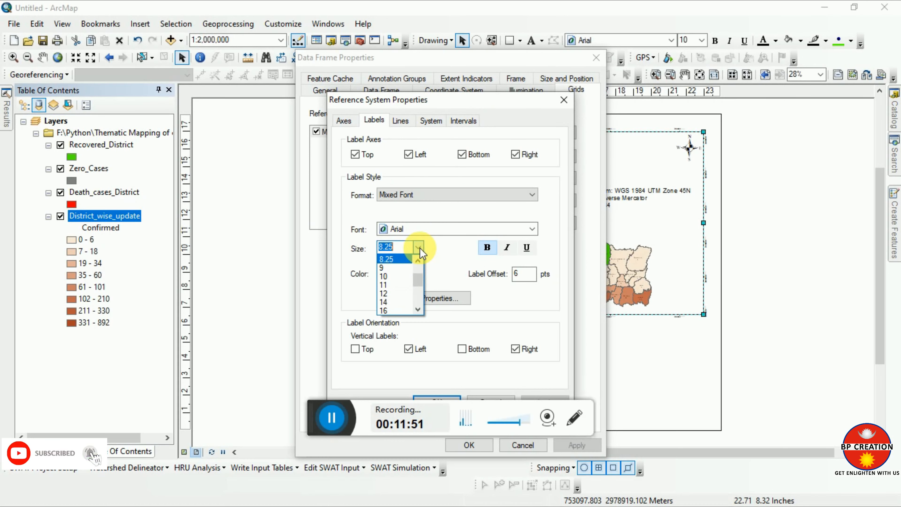
click(393, 306)
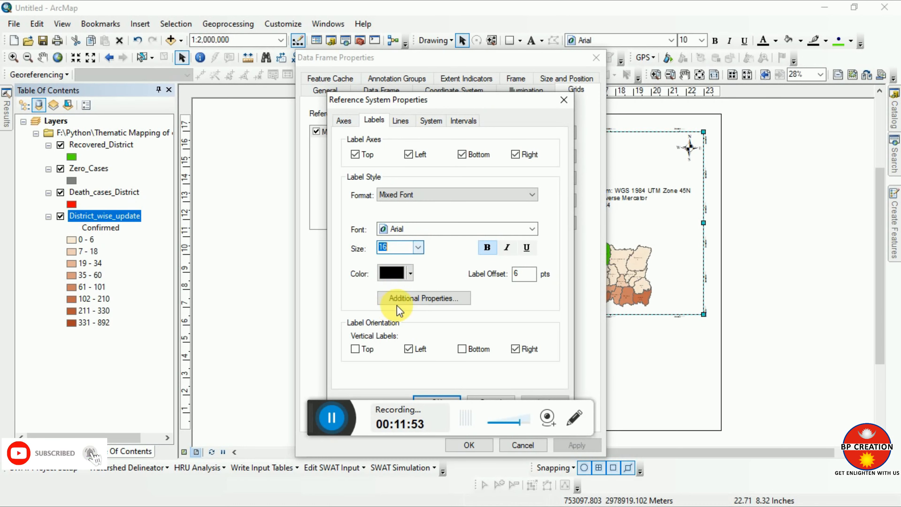
click(411, 273)
click(383, 416)
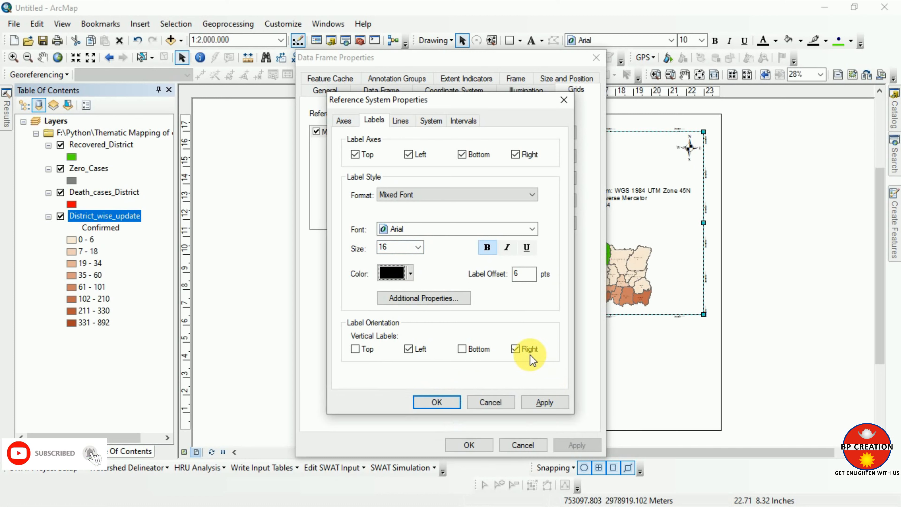
click(544, 402)
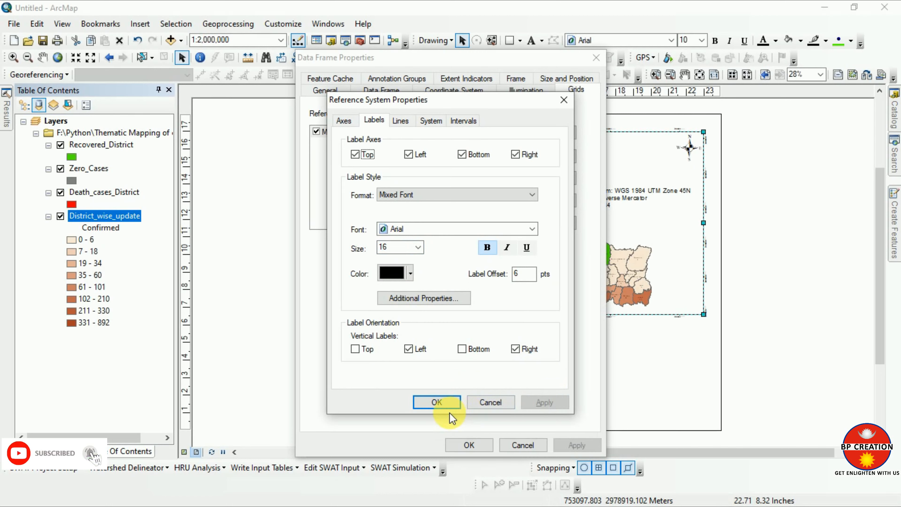
click(446, 402)
click(573, 445)
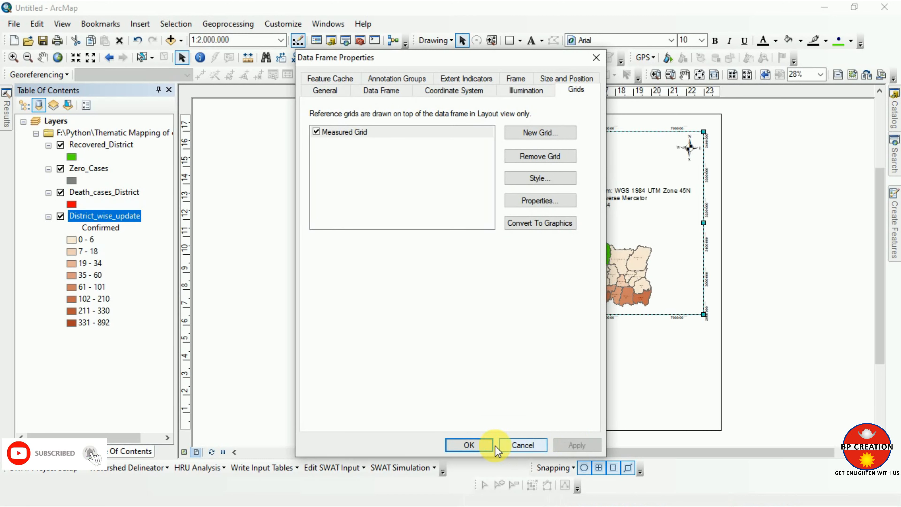
click(484, 446)
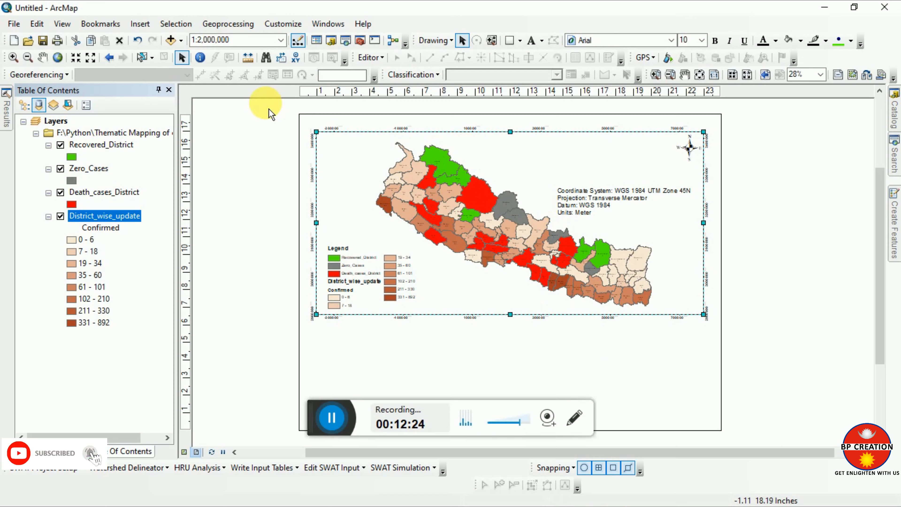
Add the underlined two-line title "2019-2020 COVID-19 Pandemic of Nepal" and "Map of Corona outbreak in Nepal(As of Asar 1 2077)" above the map.
click(139, 24)
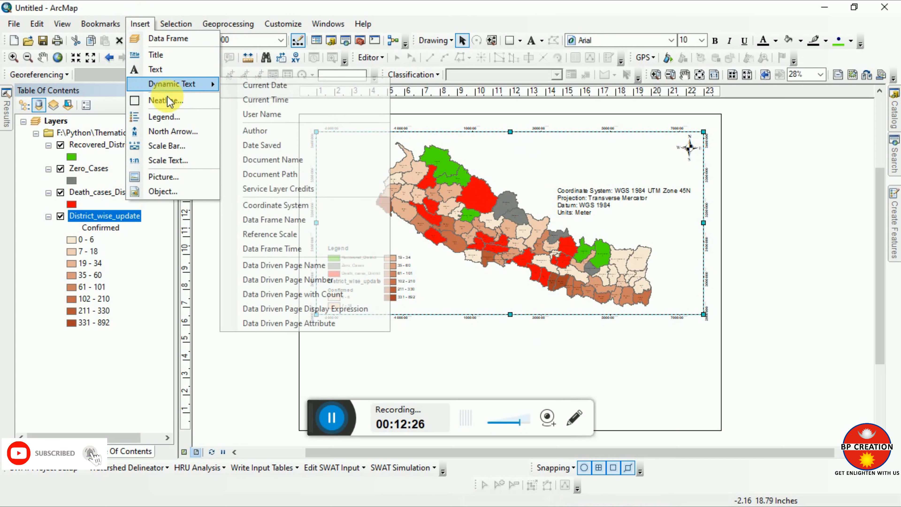
click(147, 23)
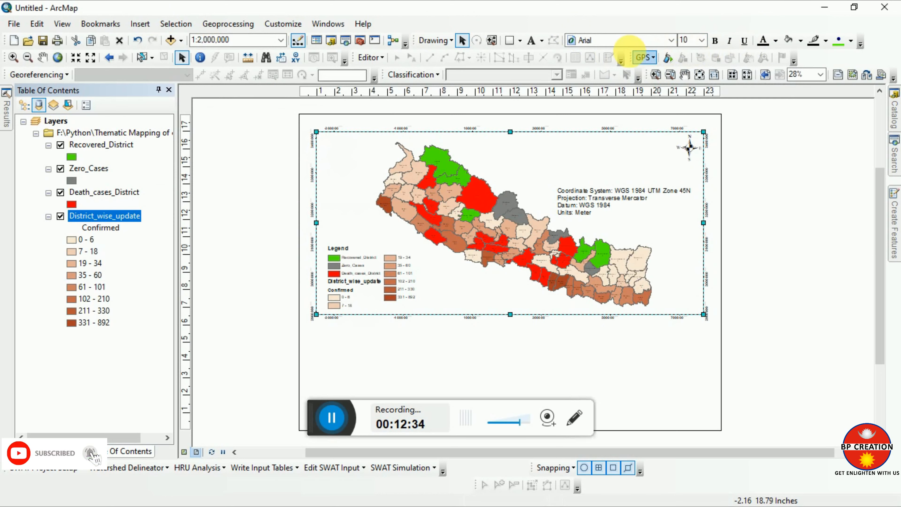
click(531, 40)
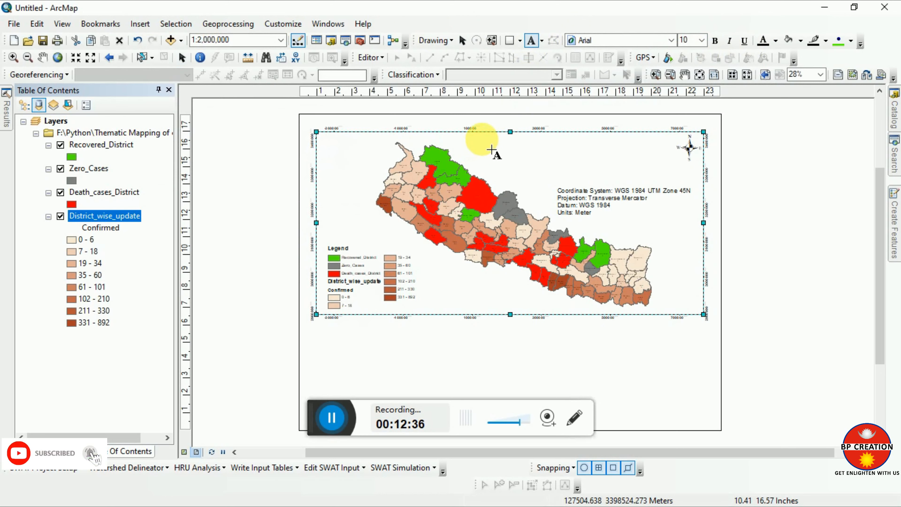
click(485, 137)
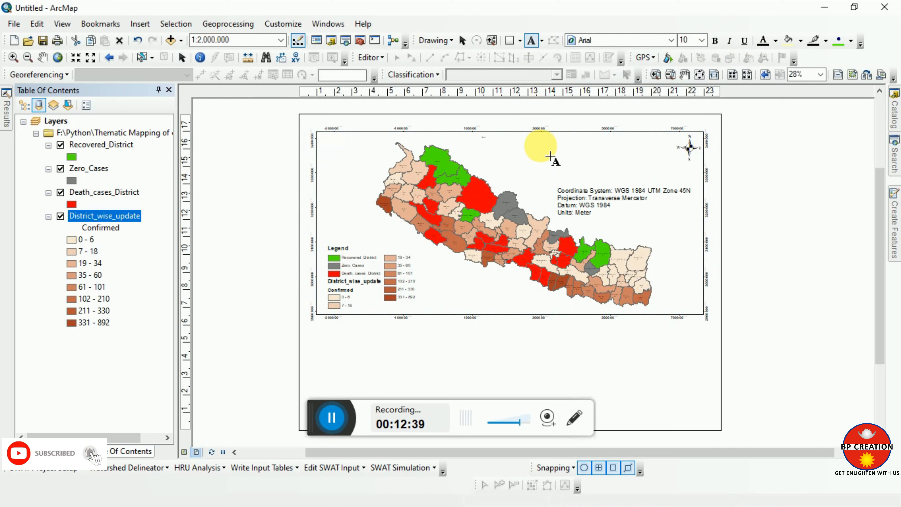
key(BackSpace)
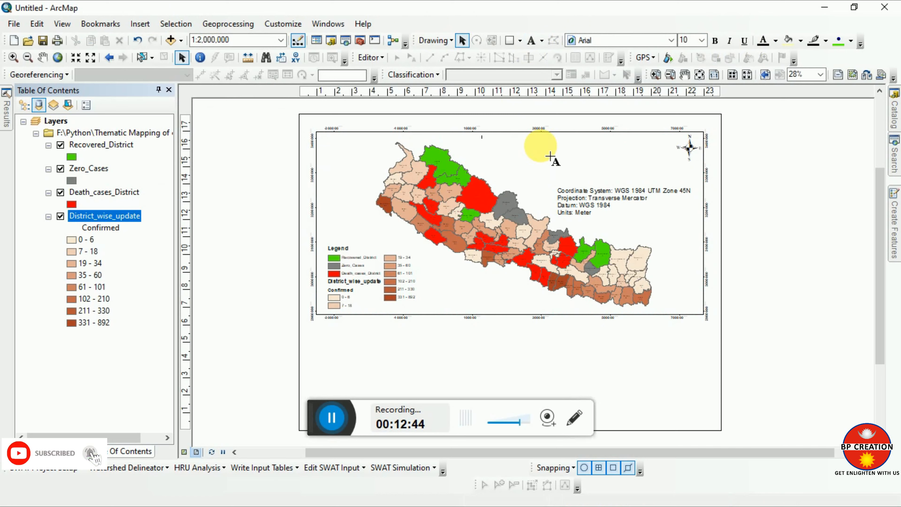
click(332, 417)
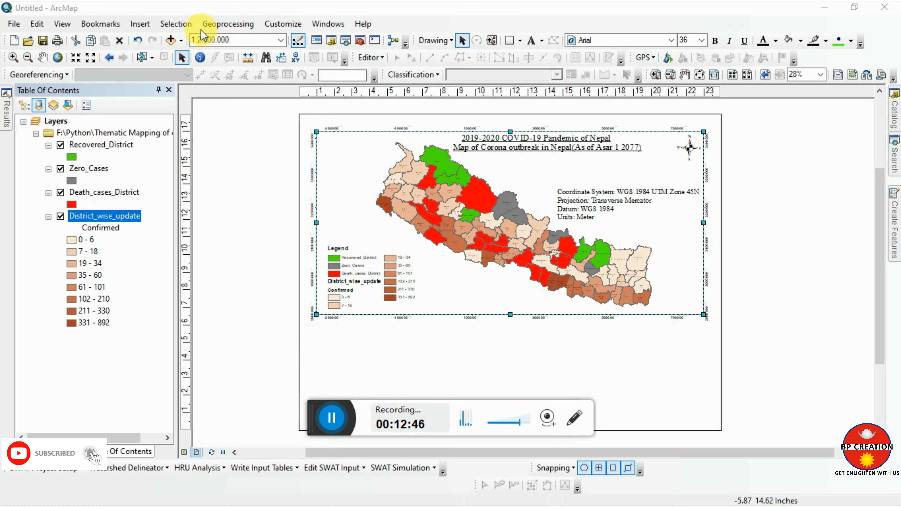
Insert an alternating scale bar in the layout and place it below the map, along the data frame's lower edge.
click(140, 23)
click(179, 159)
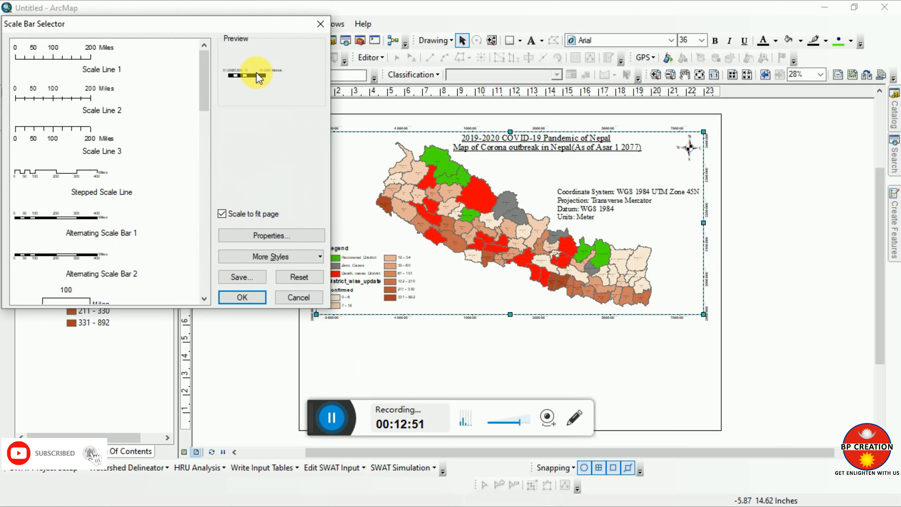
click(243, 298)
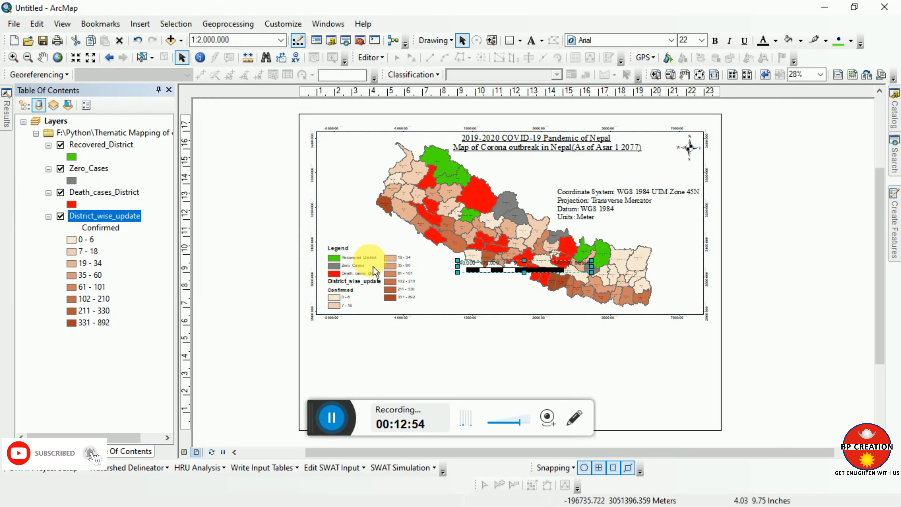
drag(518, 272, 515, 308)
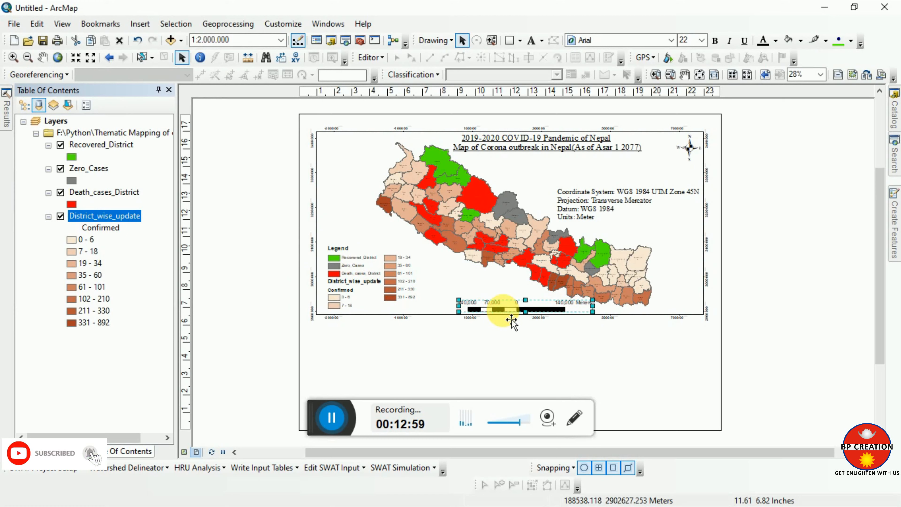
Set the scale bar's division units to Kilometers and apply the change.
double_click(511, 319)
click(421, 284)
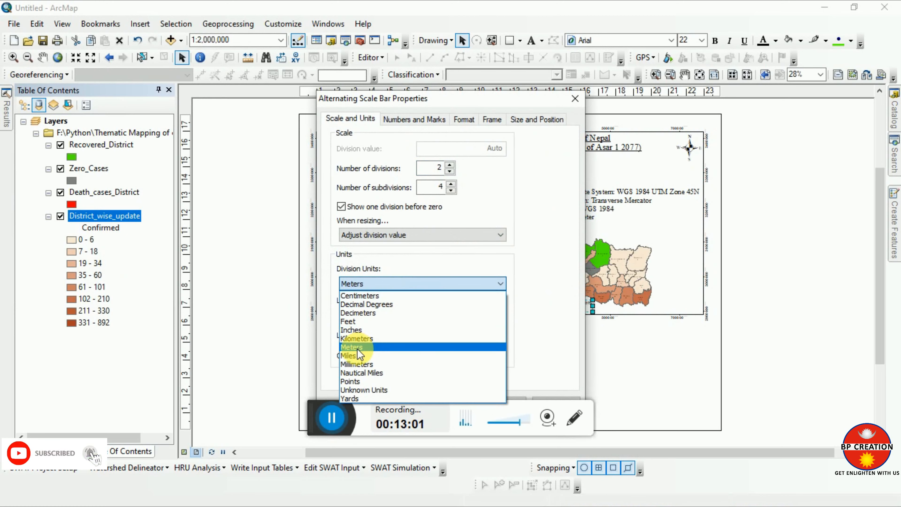
click(421, 339)
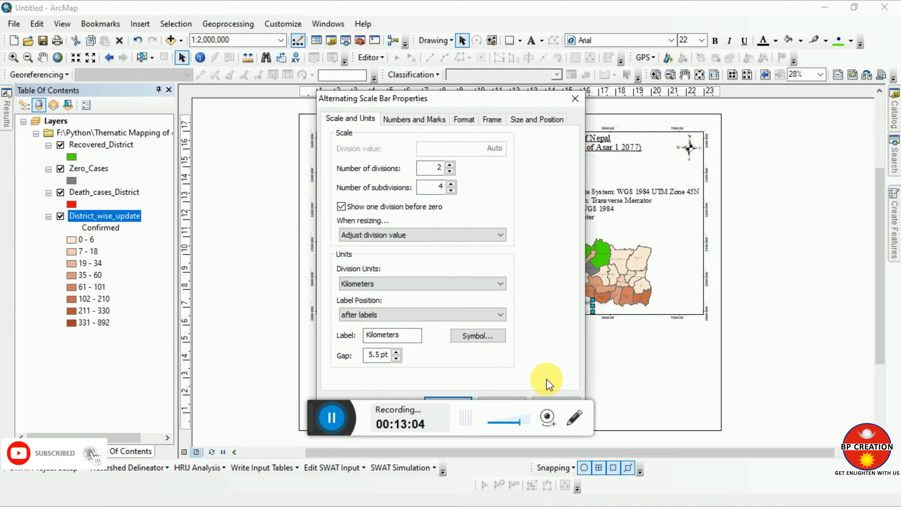
click(548, 405)
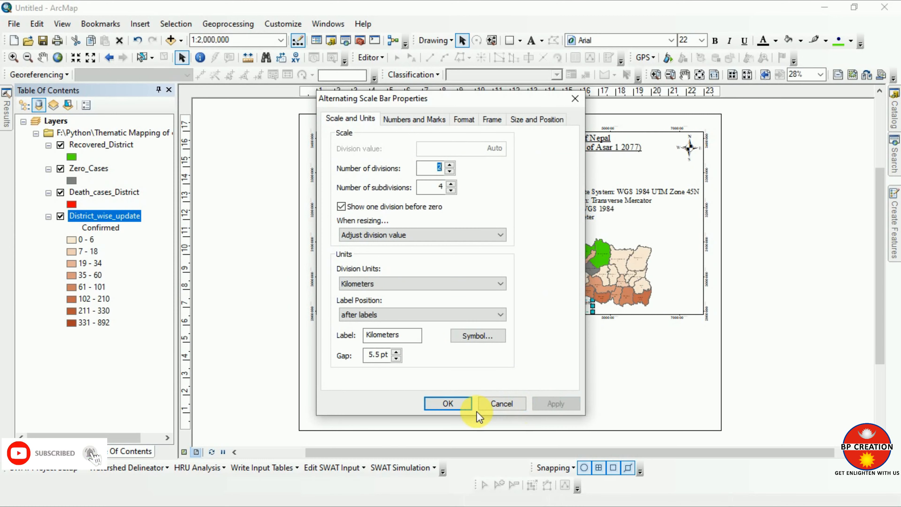
click(458, 404)
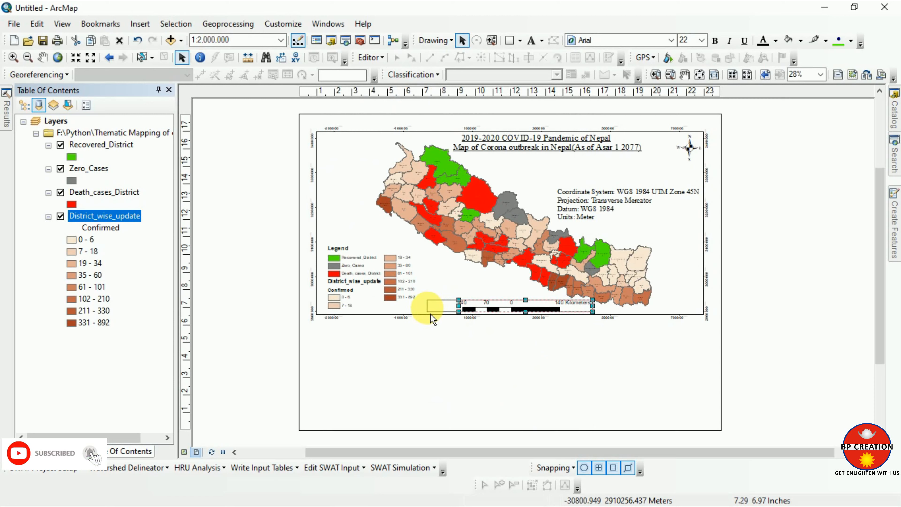
Widen the scale bar to span the space between the legend and the southeastern districts, with divisions of 190 kilometers.
drag(452, 325, 416, 323)
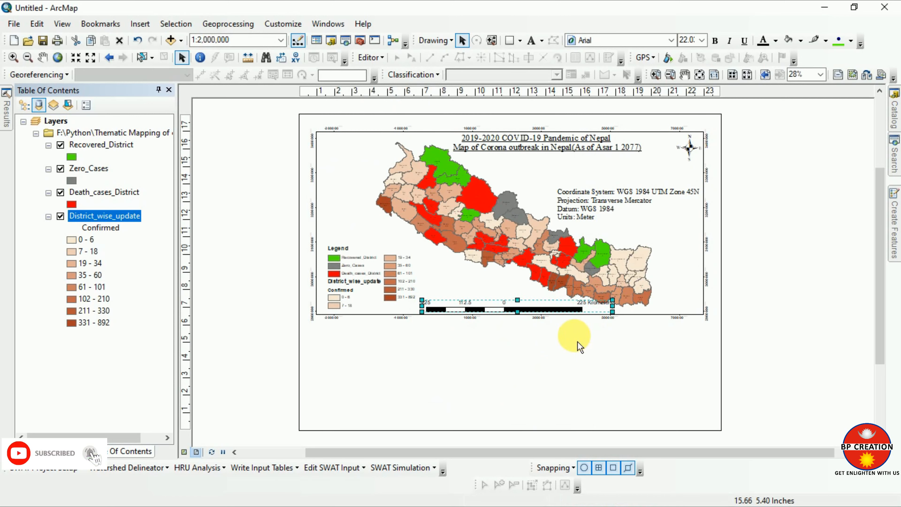
mouse_move(593, 306)
mouse_down()
mouse_move(612, 308)
mouse_move(595, 308)
mouse_up()
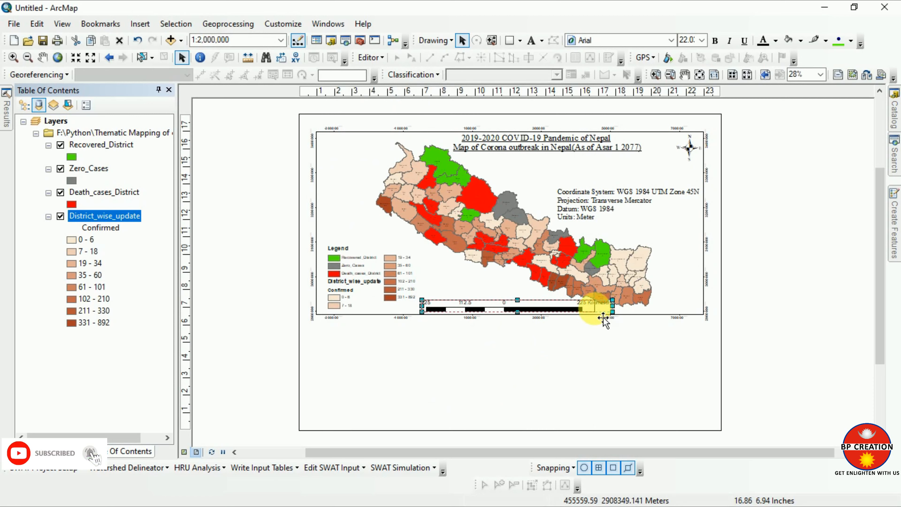
click(684, 281)
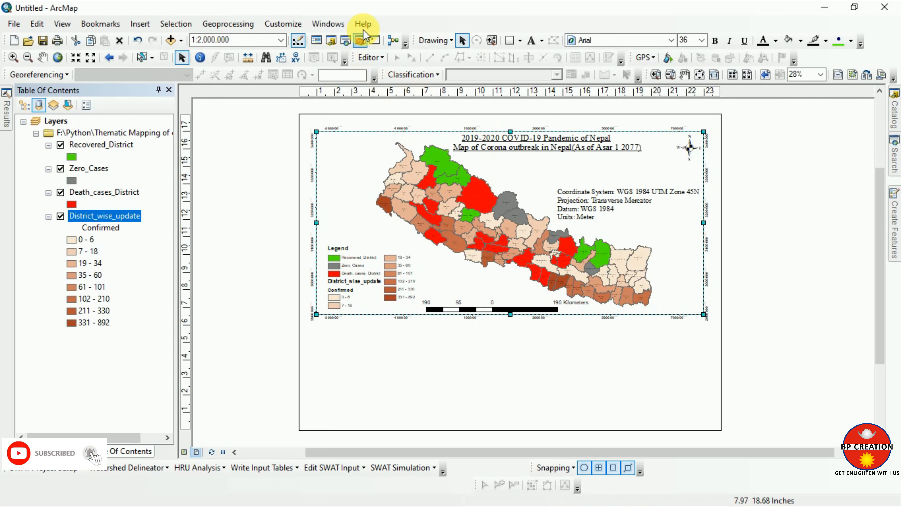
Add the text "Data Source: Ministry of Health and Population" and place it directly below the two-line title.
click(530, 42)
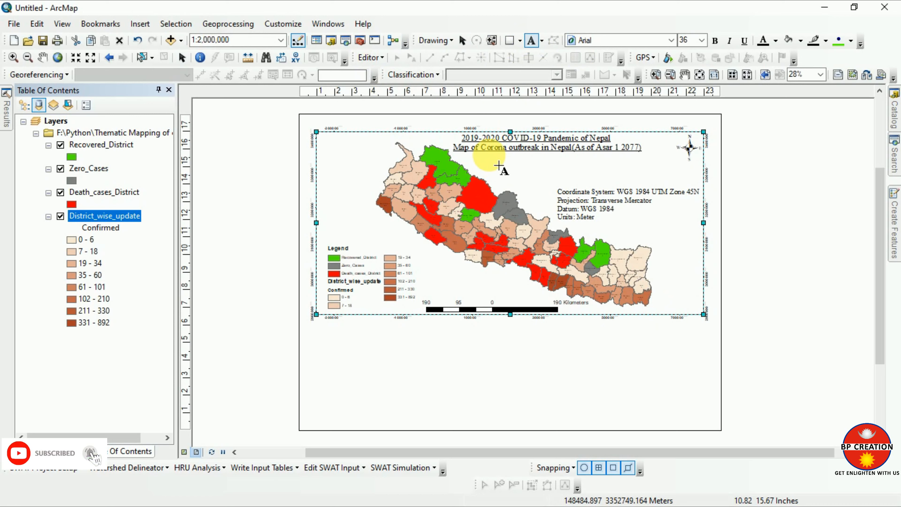
click(500, 169)
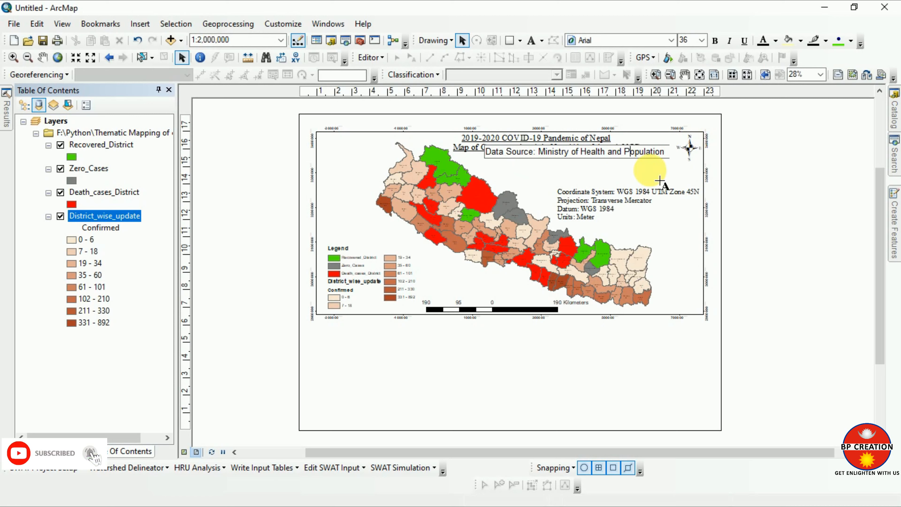
click(554, 137)
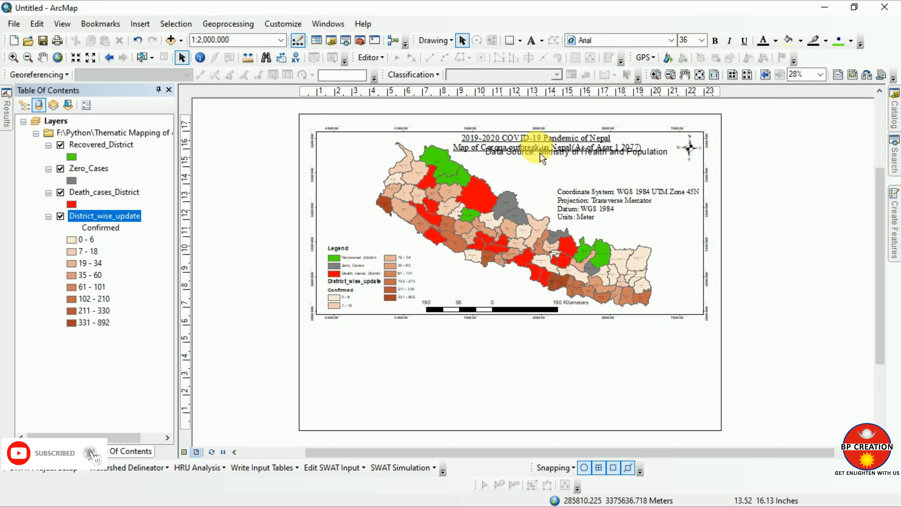
drag(540, 162, 520, 168)
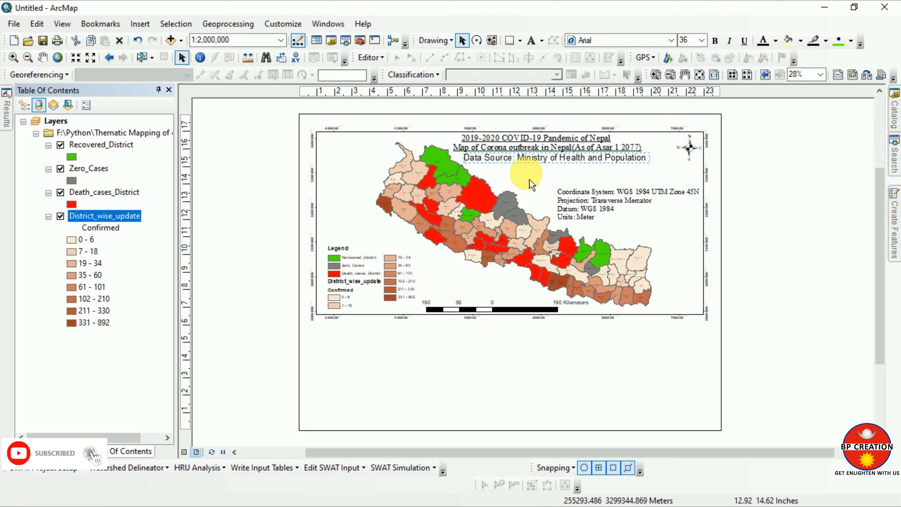
Set the data source text's font to Times New Roman and nudge it into place under the title.
click(652, 40)
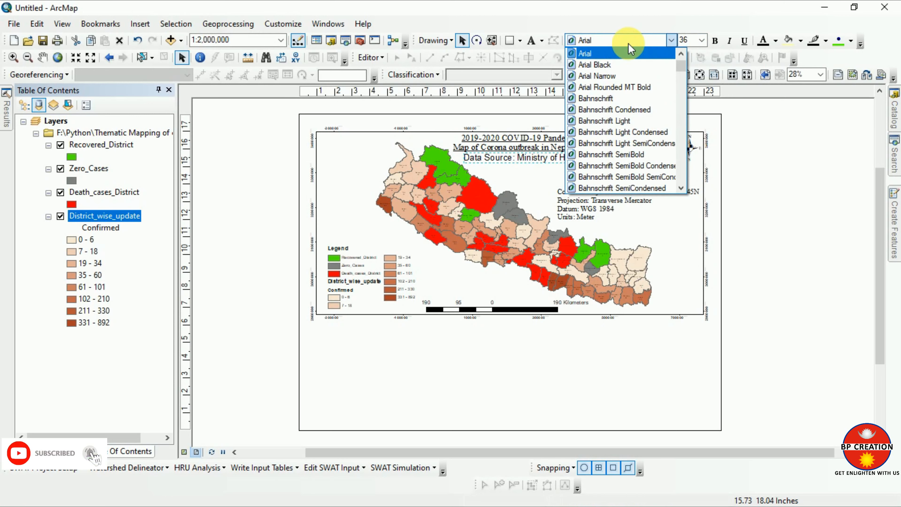
click(627, 41)
text(Tahoma)
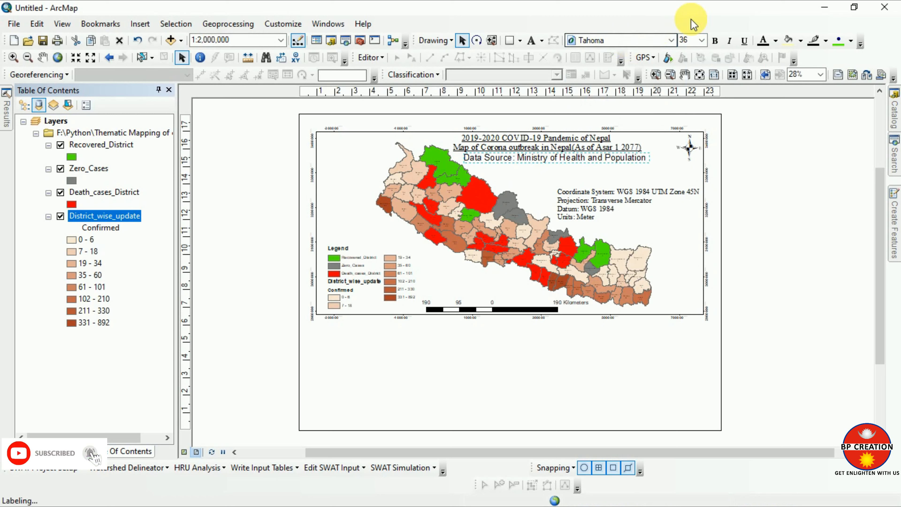
key(Return)
click(670, 40)
click(619, 76)
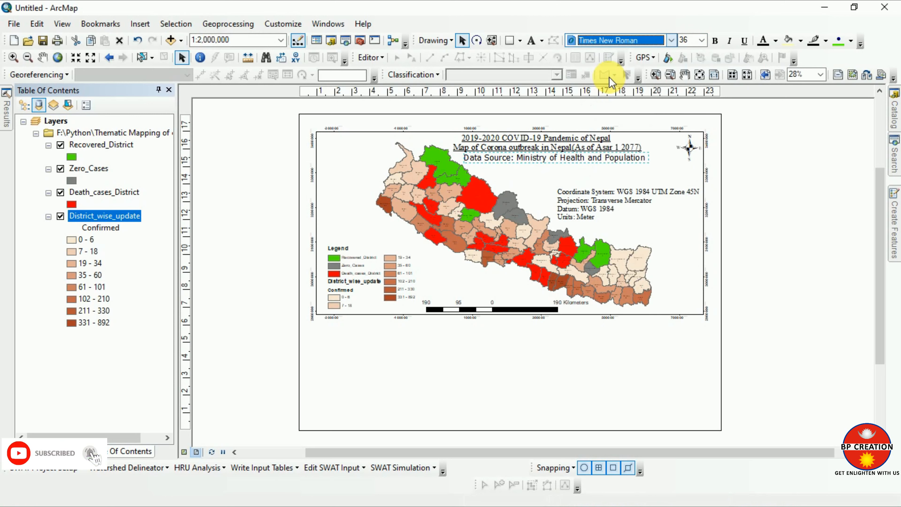
click(577, 177)
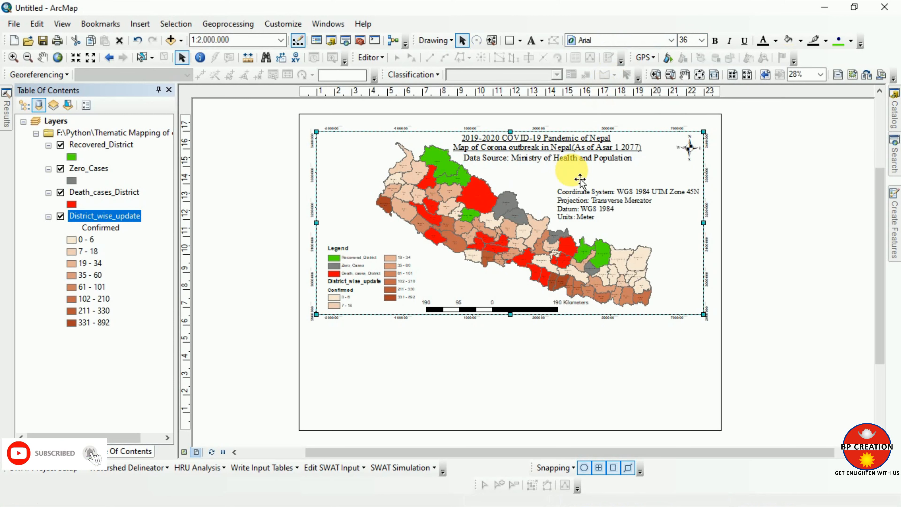
click(575, 168)
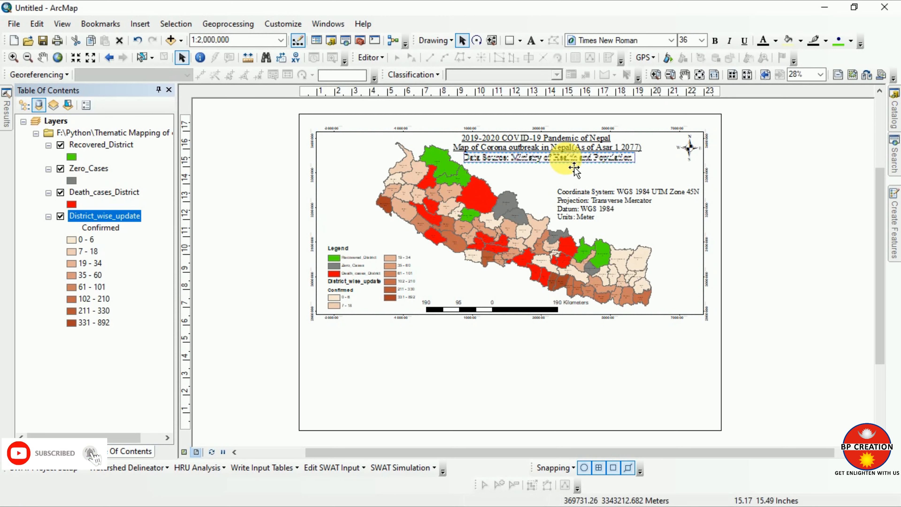
click(576, 183)
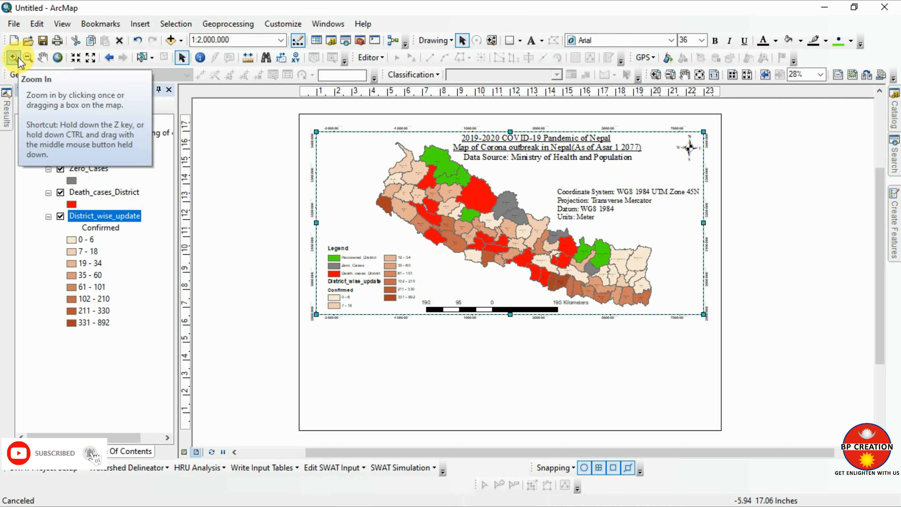
Insert a new Microsoft Graph Chart object in the layout and move its chart window clear of the datasheet values.
key(alt+Tab)
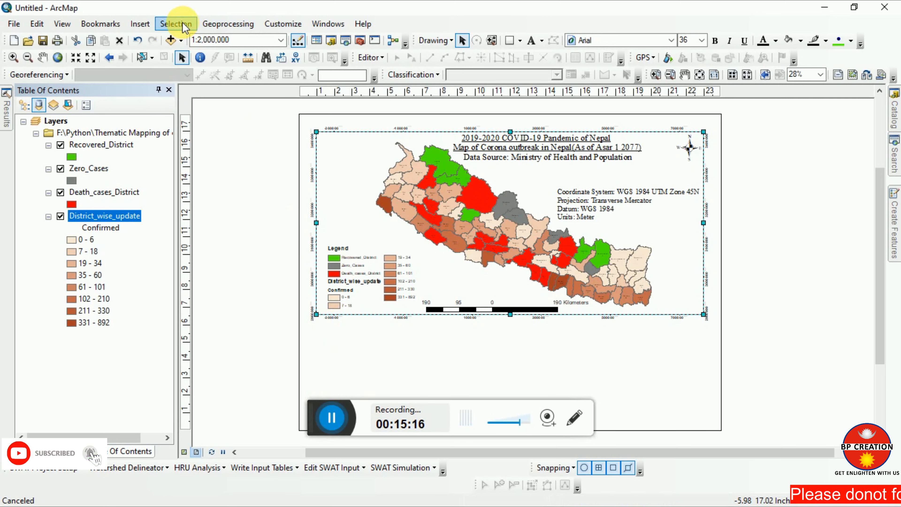
click(142, 24)
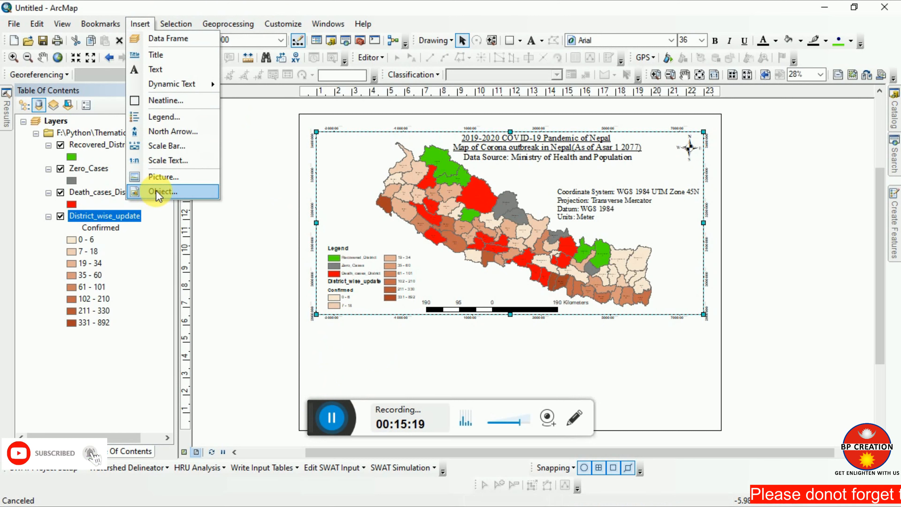
click(157, 194)
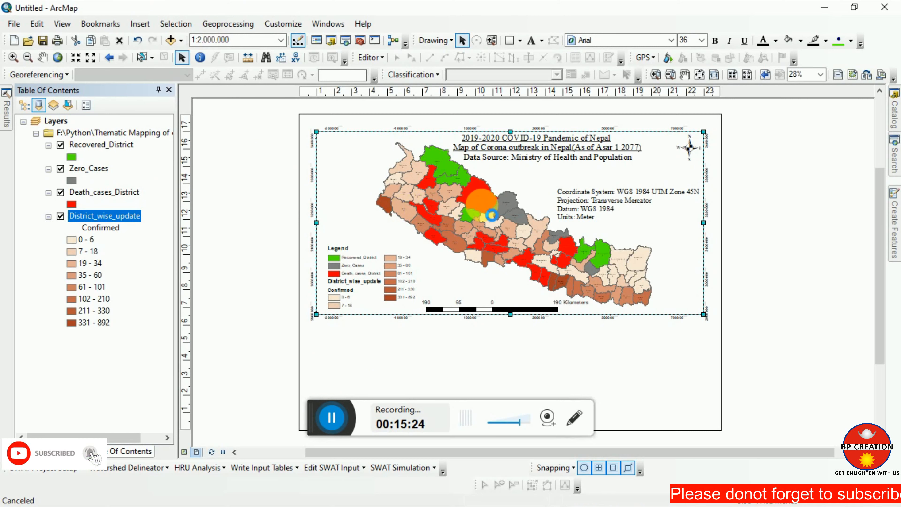
click(426, 257)
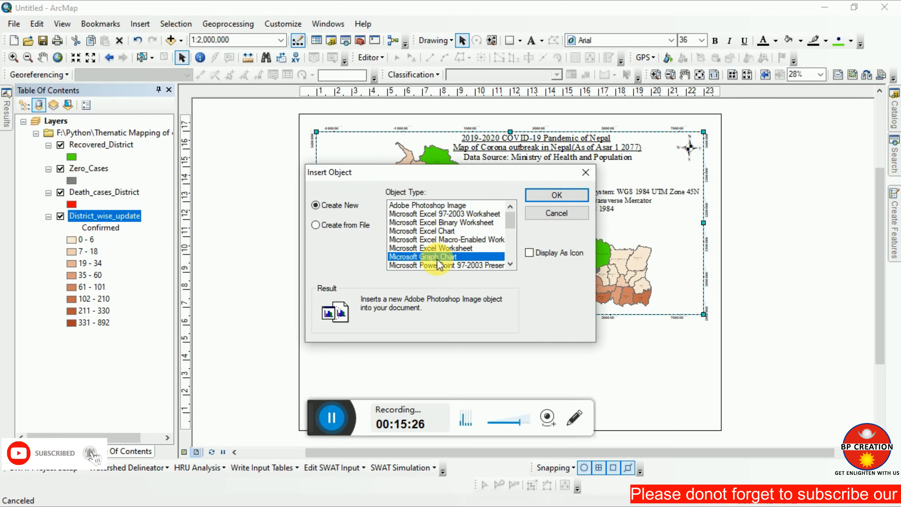
click(549, 195)
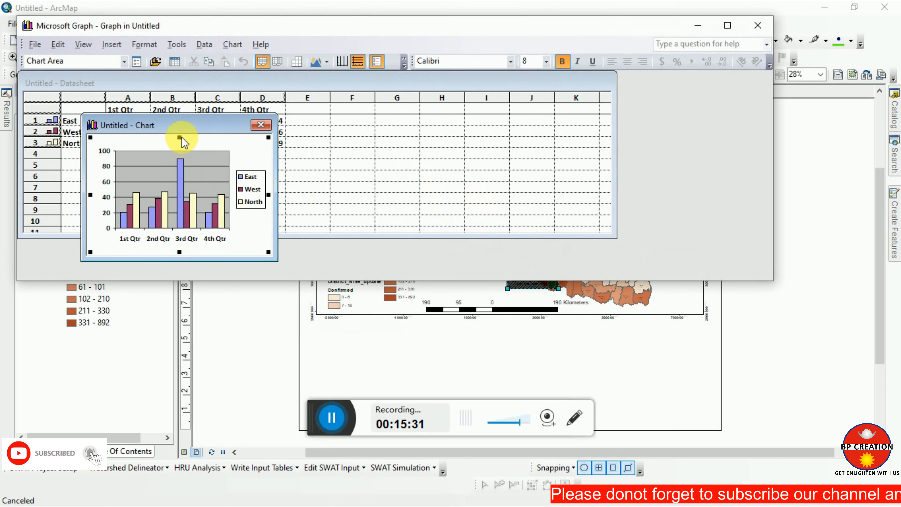
drag(188, 126, 533, 106)
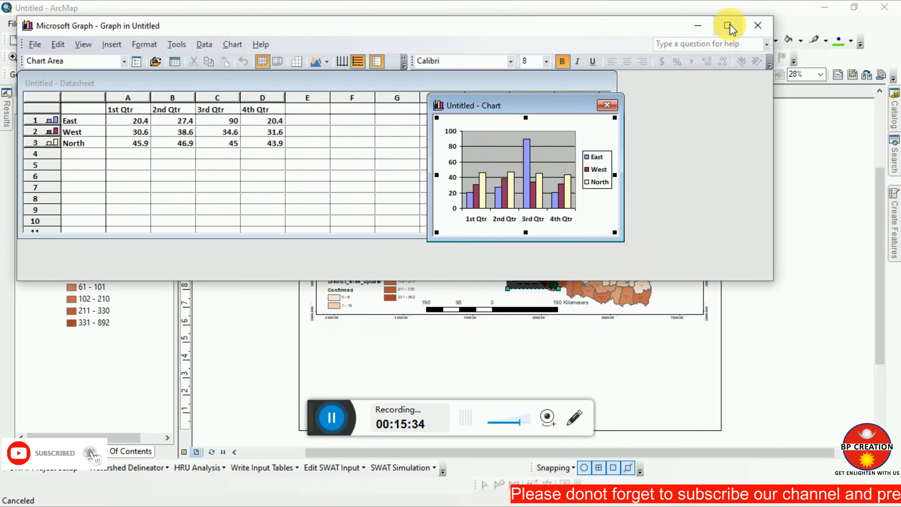
Minimize the map and graph windows and open the "Data on COVID 19" workbook from the "Thematic Mapping of covid 19" folder.
click(824, 8)
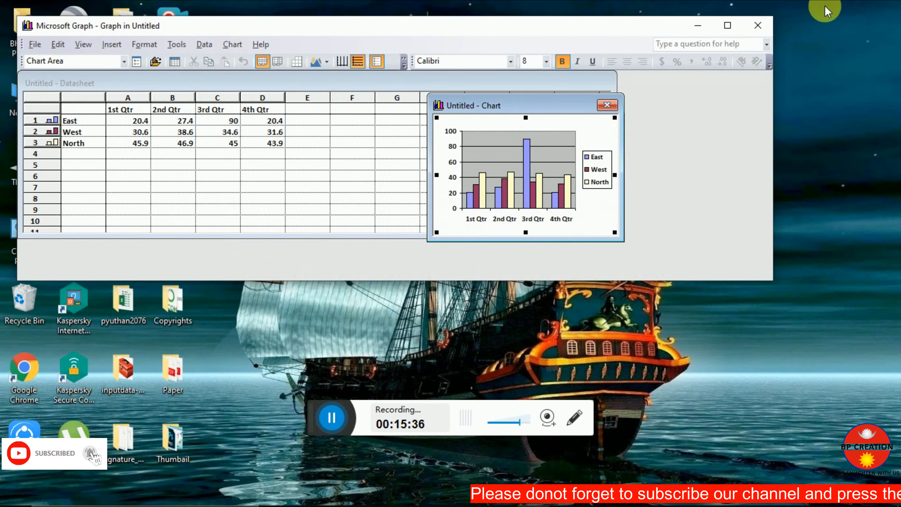
click(698, 25)
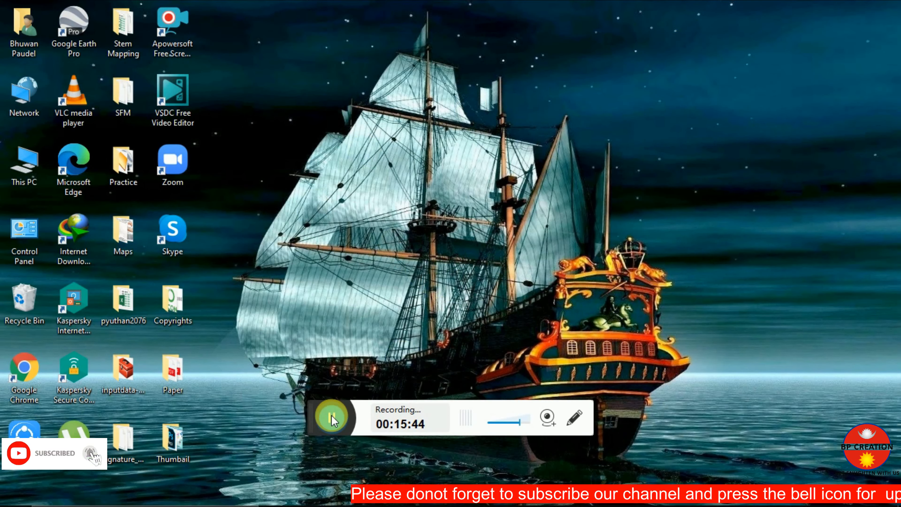
click(332, 420)
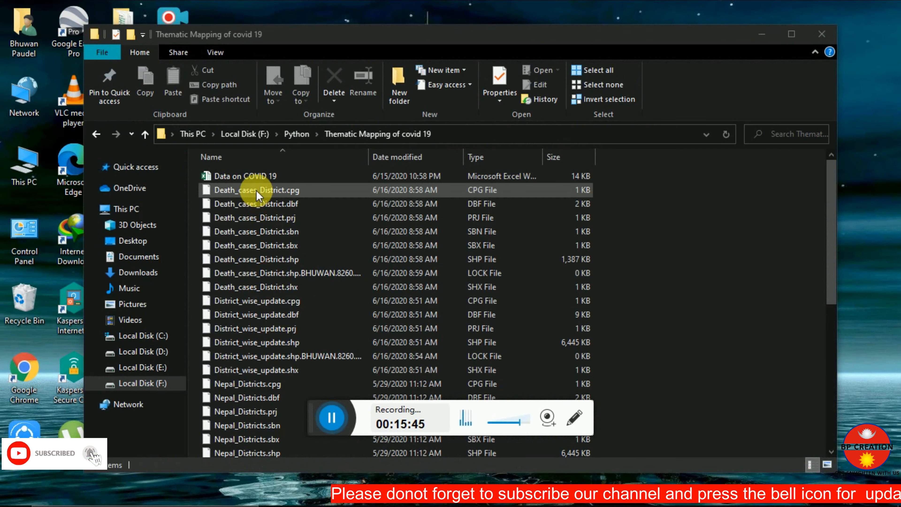
double_click(254, 176)
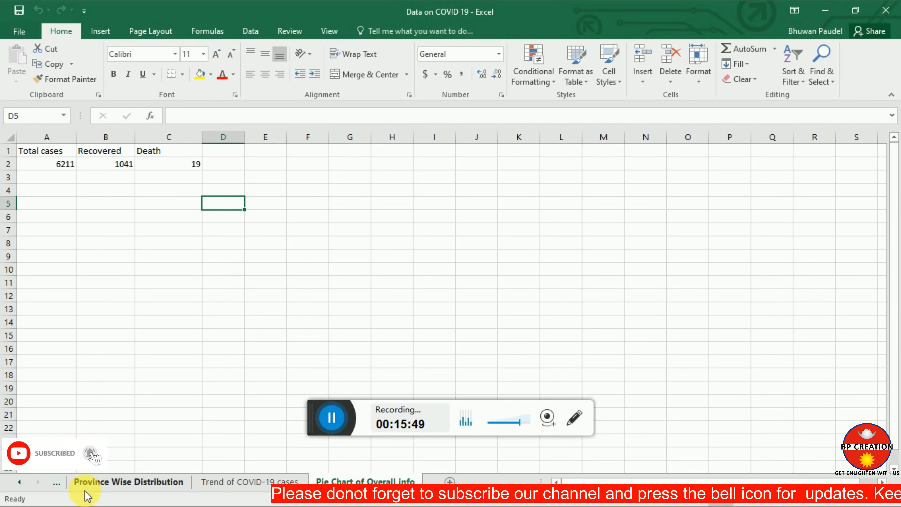
Copy the Age and Cases table (A1:B11) from the "Age Wise Distribution of C-19" sheet and minimize the workbook.
click(19, 482)
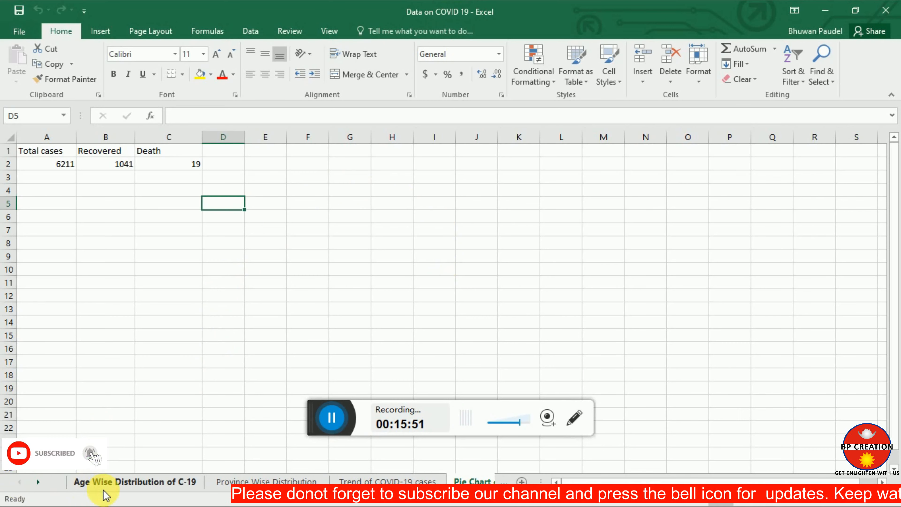
click(105, 484)
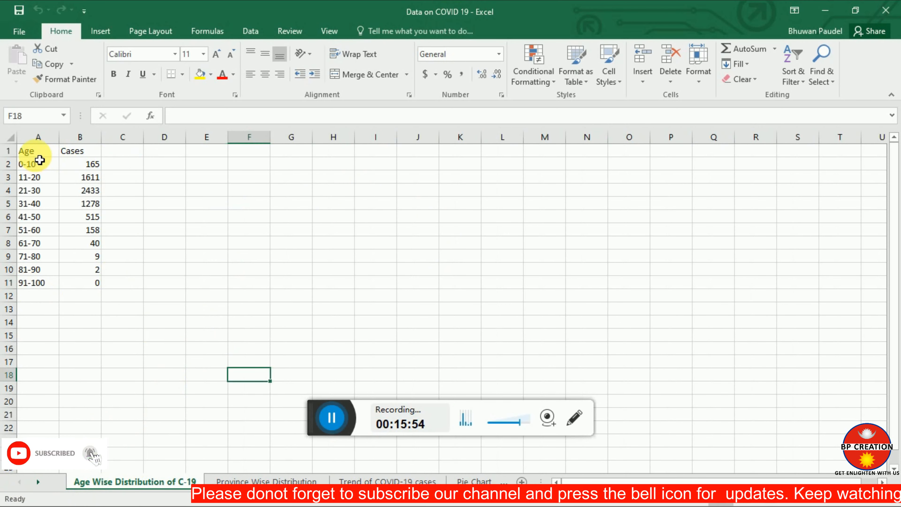
drag(39, 160, 87, 291)
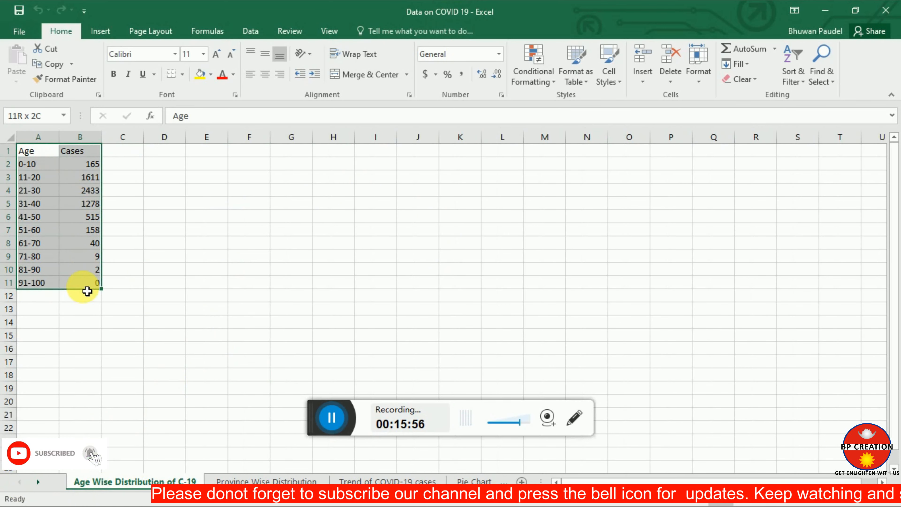
key(ctrl+c)
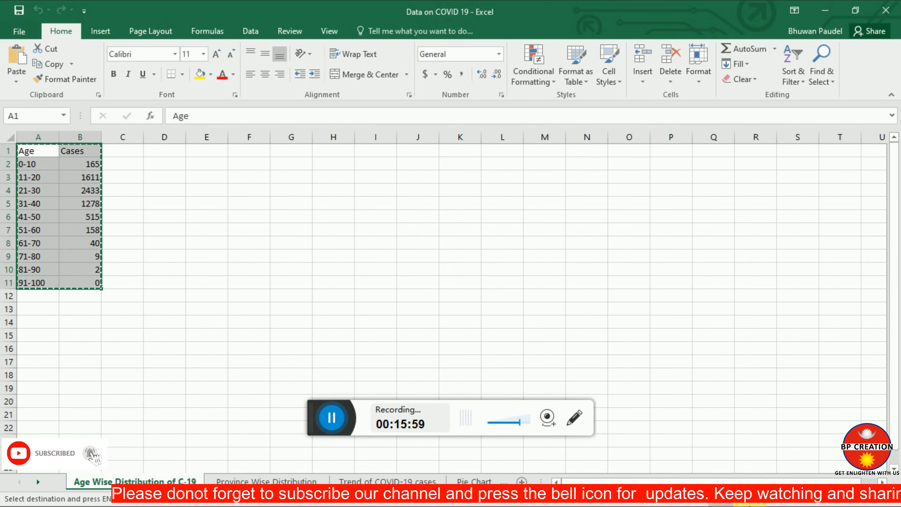
click(823, 10)
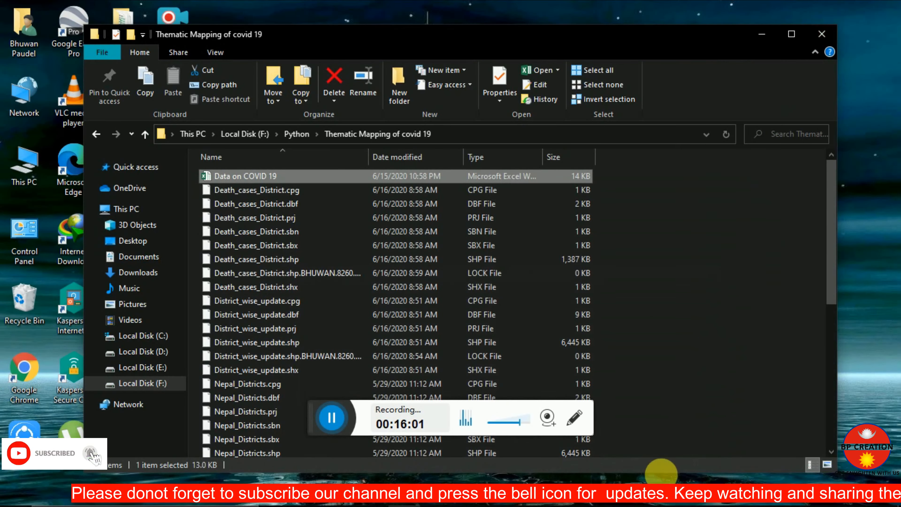
Minimize the folder window, return to the Microsoft Graph window and delete all the sample quarter and region data from the datasheet.
click(767, 36)
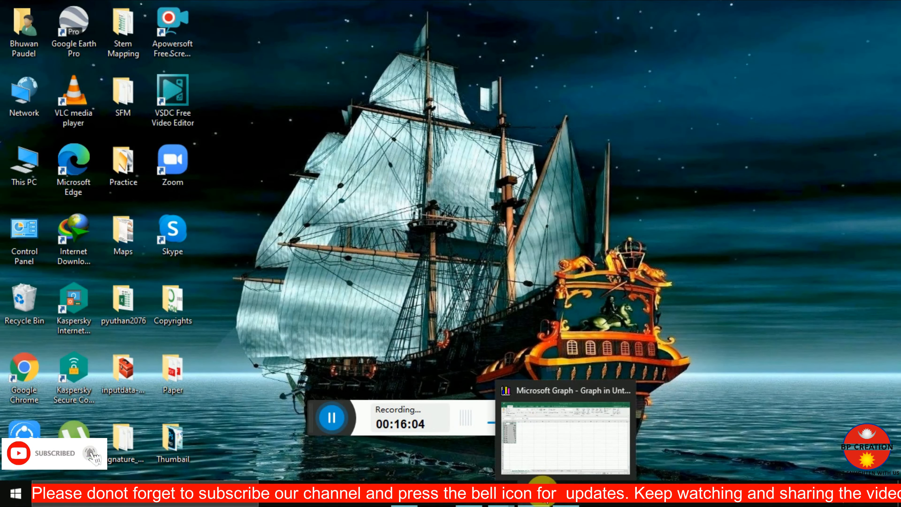
click(536, 494)
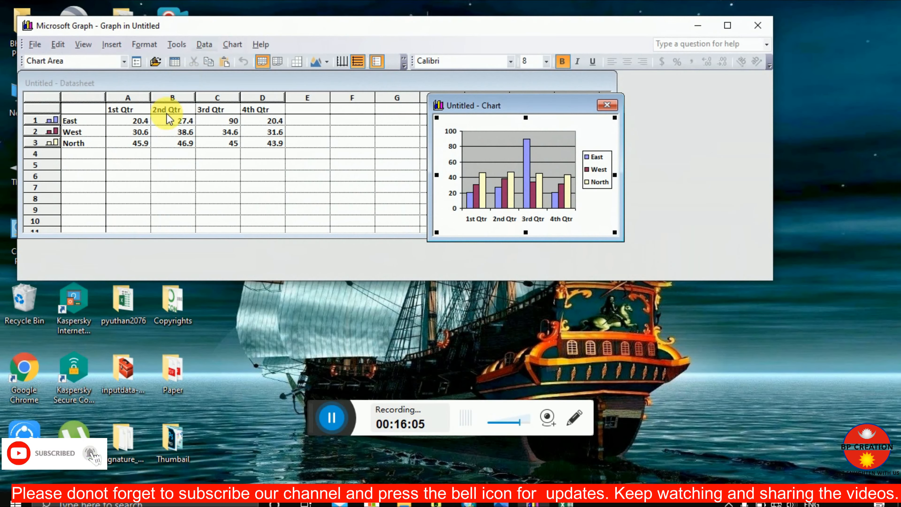
click(281, 142)
drag(62, 111, 127, 146)
right_click(127, 146)
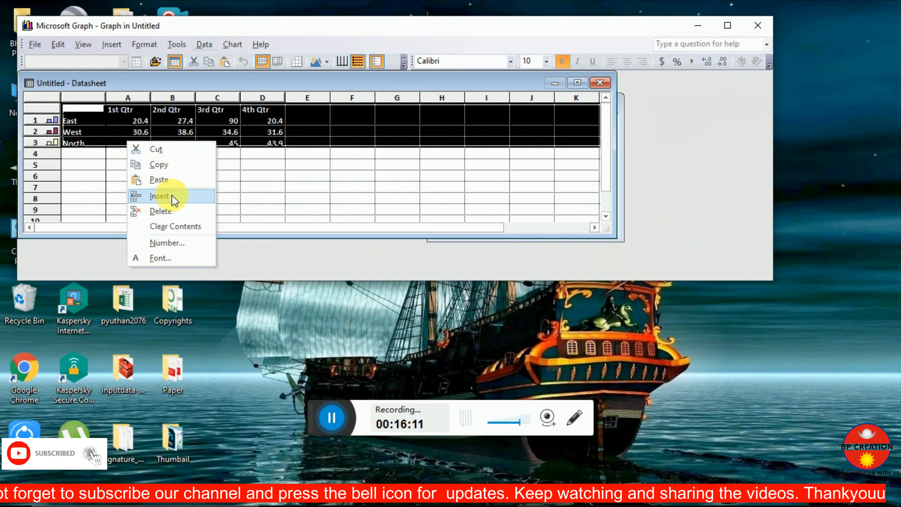
click(175, 209)
click(177, 176)
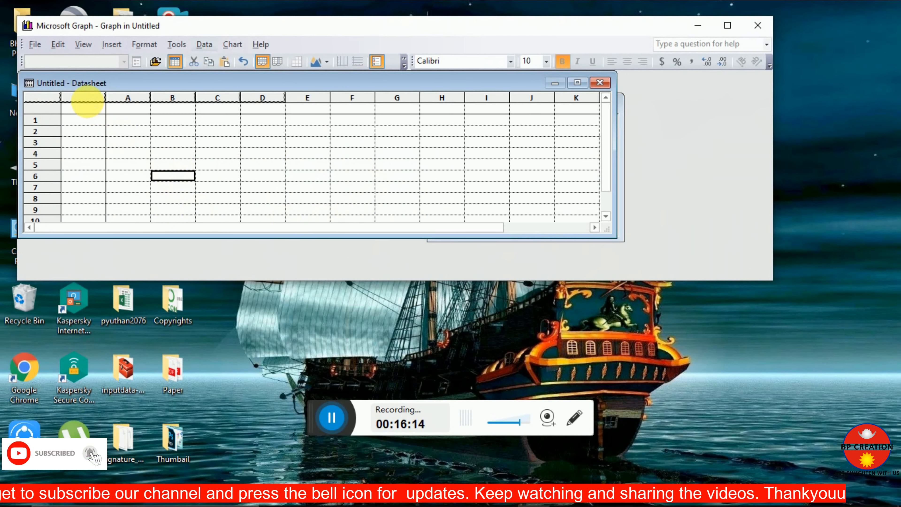
Paste the copied Age and Cases table into the emptied datasheet, starting at its header row.
click(93, 111)
drag(92, 112, 112, 217)
key(ctrl+v)
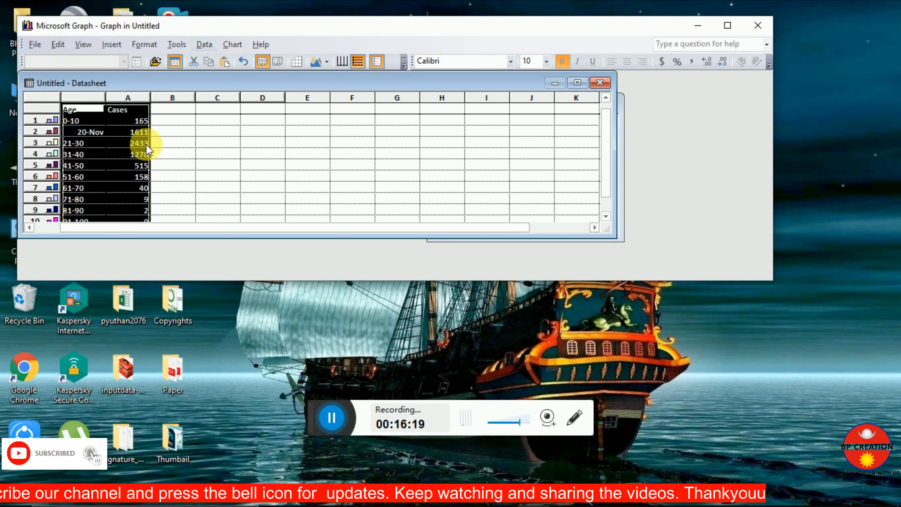
Format the age cell in row 2 that reads as a date as Text and enter 11-20 in it.
click(80, 134)
right_click(93, 130)
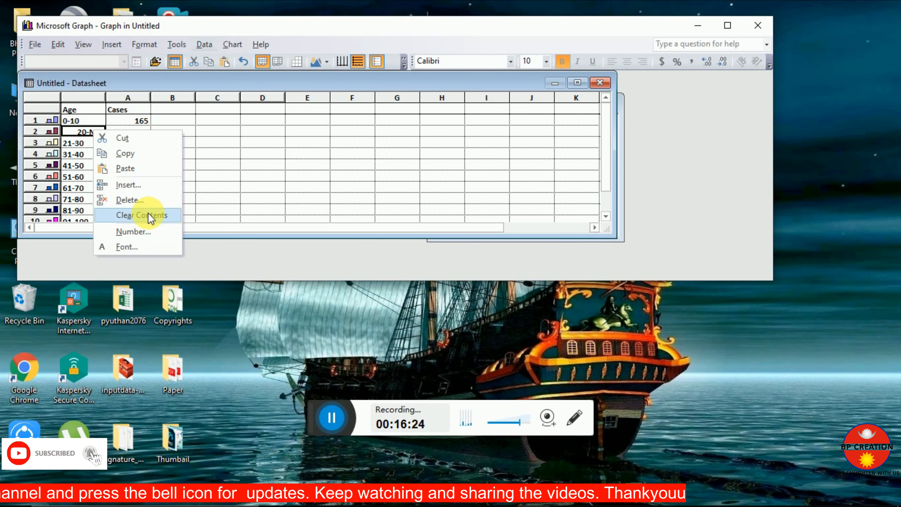
click(142, 233)
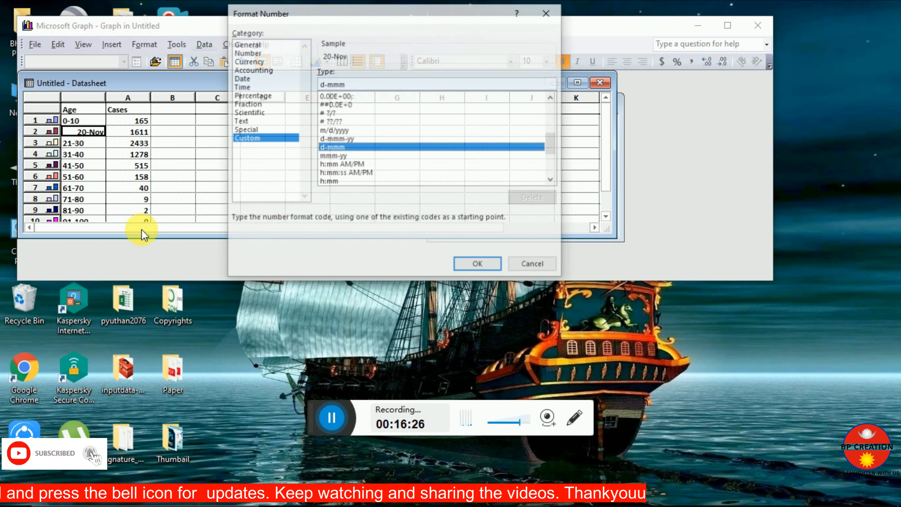
click(249, 121)
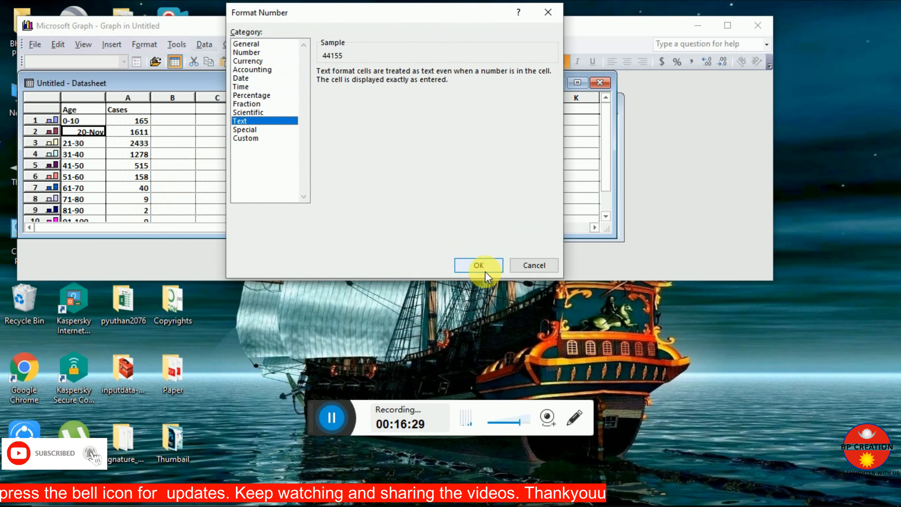
click(478, 266)
text(5)
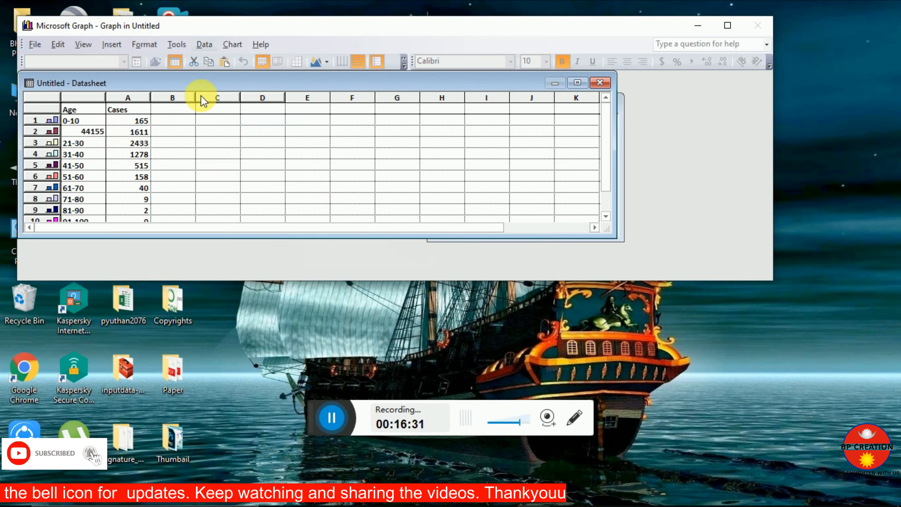
key(BackSpace)
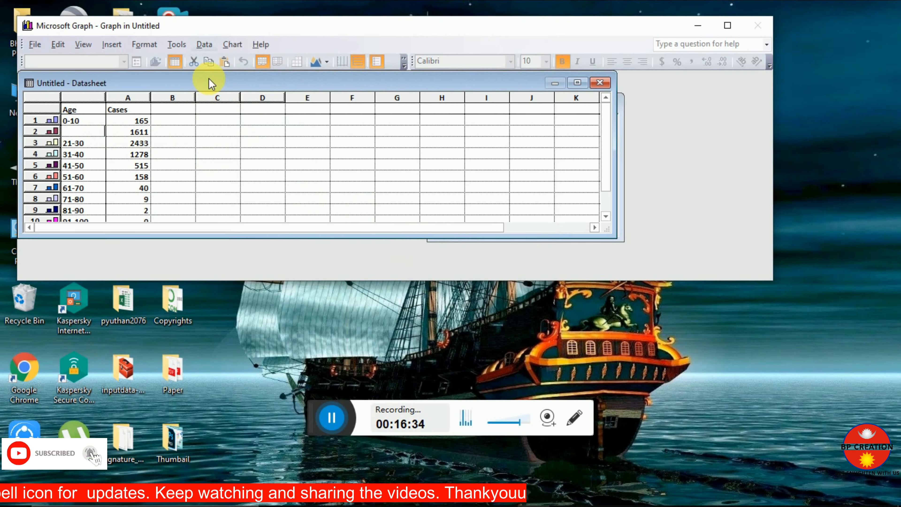
text(11-20)
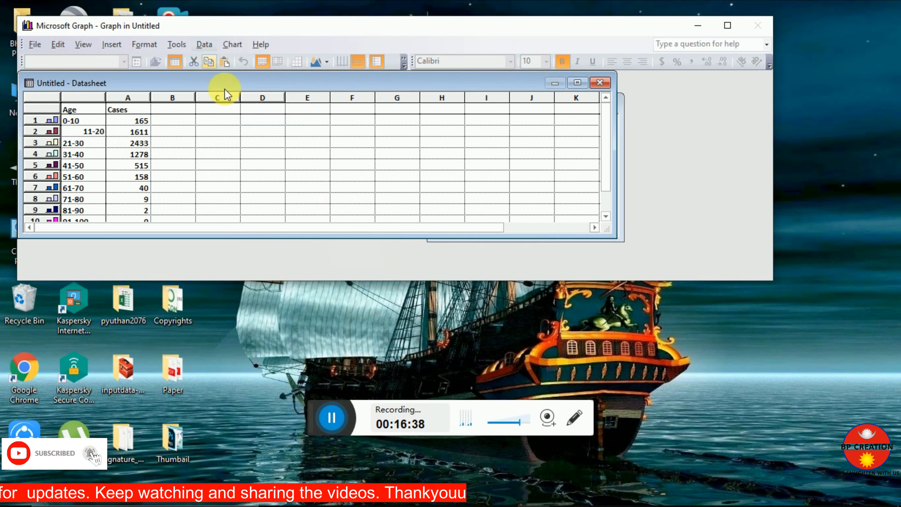
click(228, 165)
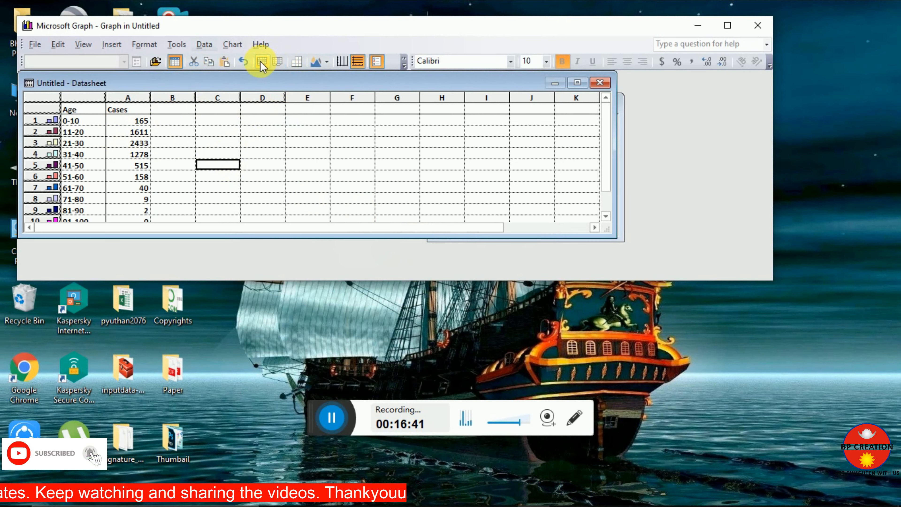
Plot the data series by column and delete the empty Column 2, Column 3 and Column 4 series from the datasheet.
click(278, 62)
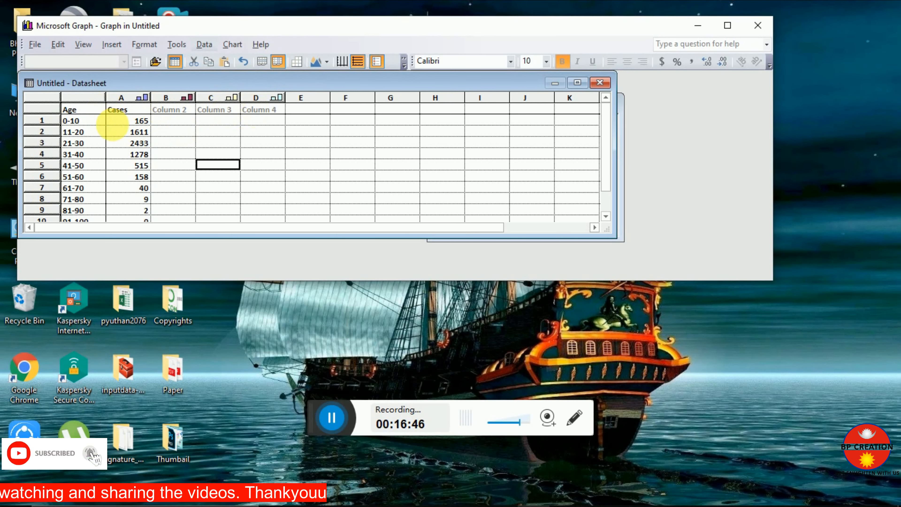
click(182, 97)
right_click(182, 98)
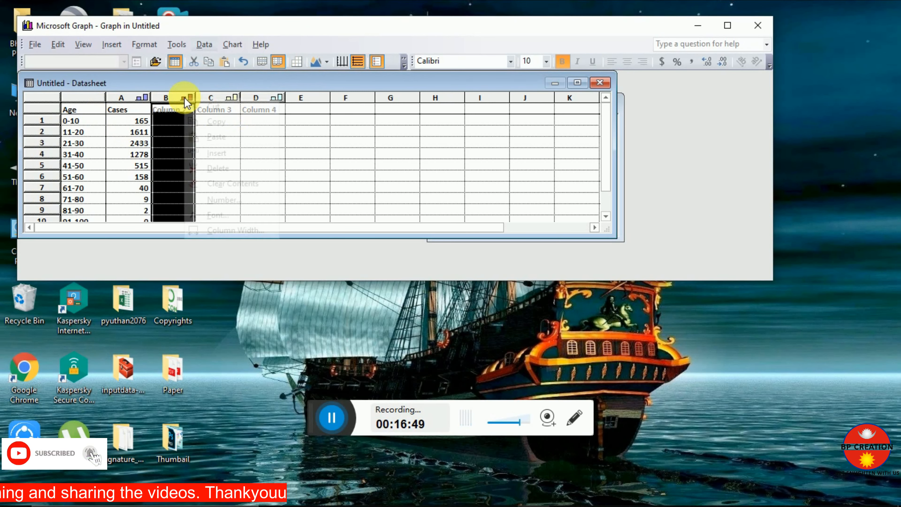
click(218, 174)
right_click(185, 98)
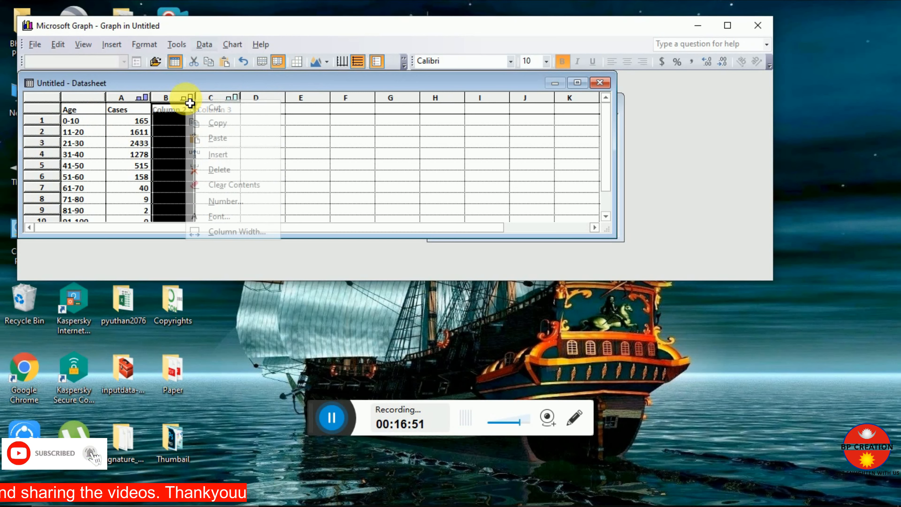
click(224, 171)
right_click(179, 97)
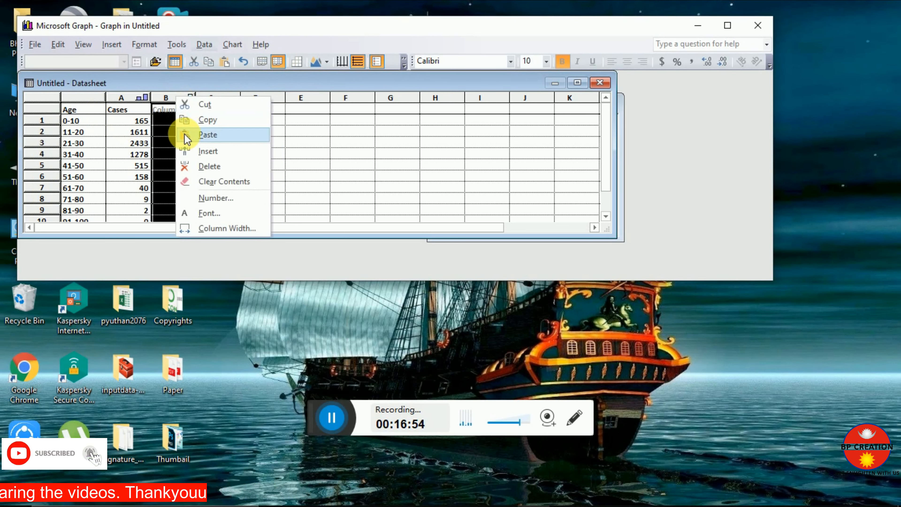
click(224, 169)
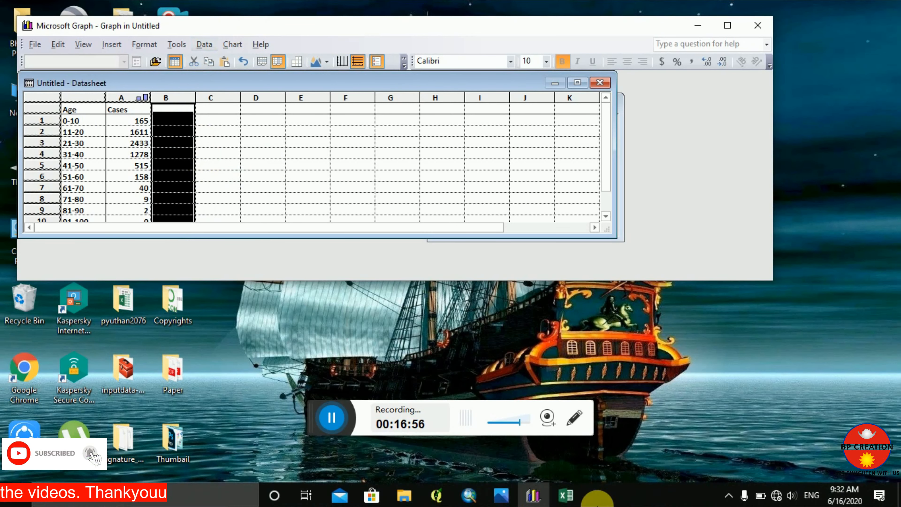
click(468, 494)
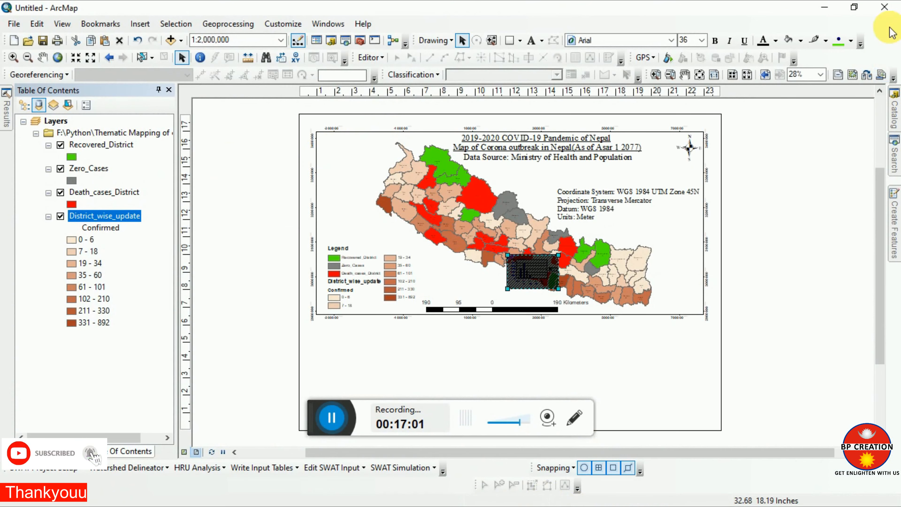
click(824, 7)
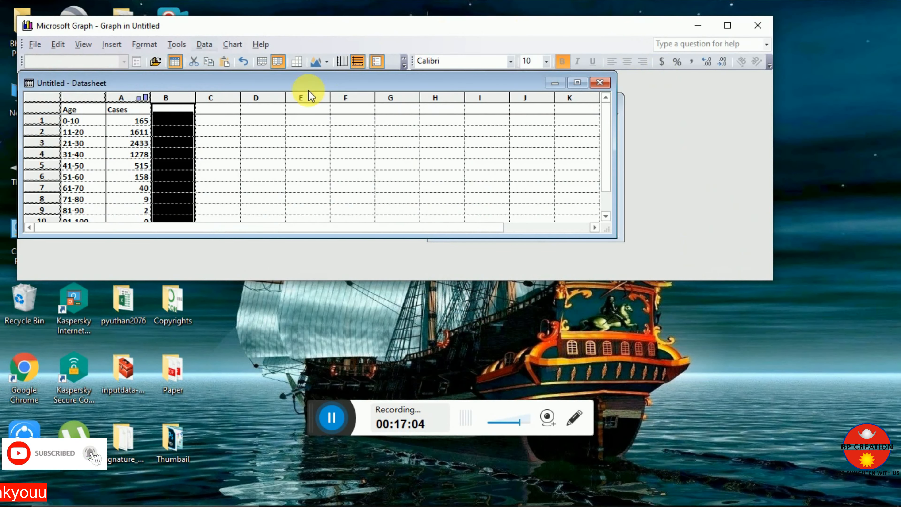
click(224, 132)
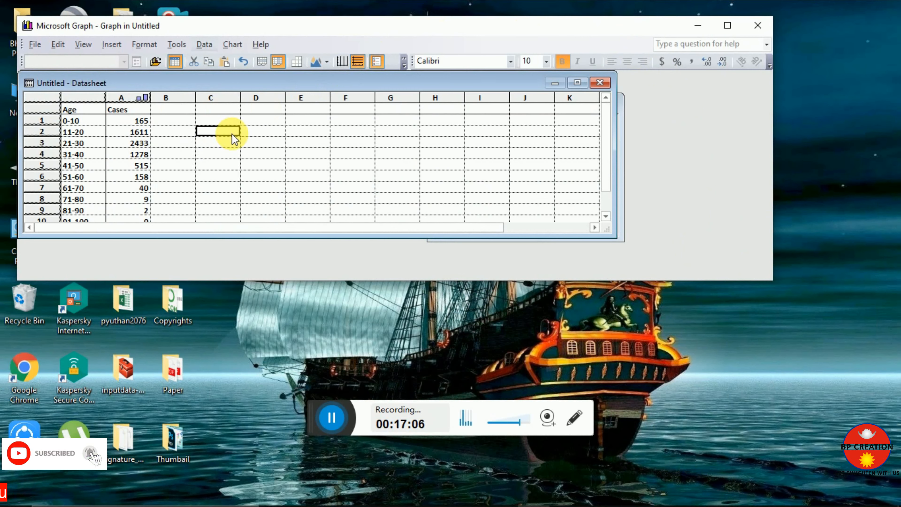
Choose the Clustered Column chart type for the graph, previewing its sample before accepting.
click(232, 44)
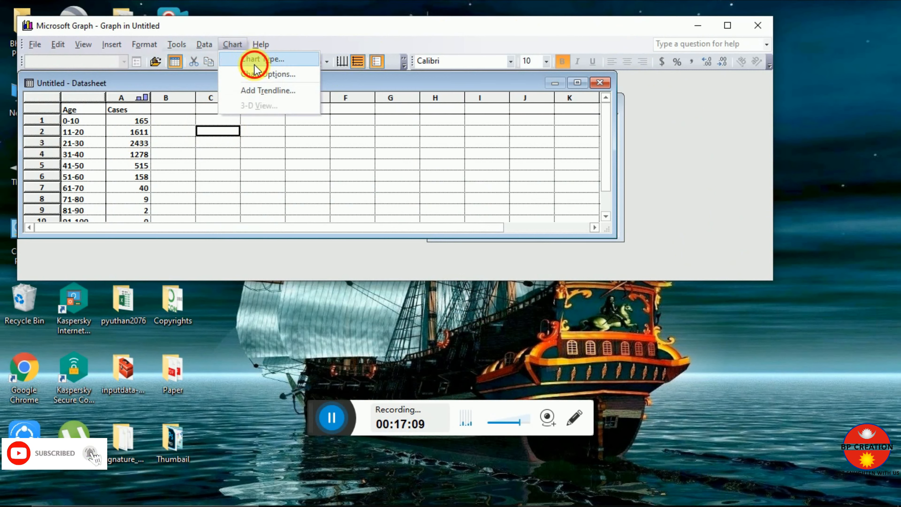
click(256, 60)
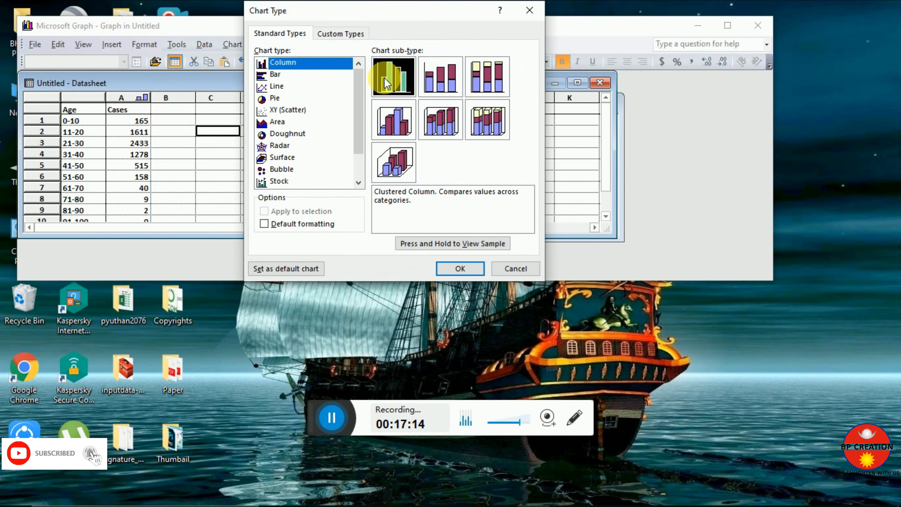
click(448, 244)
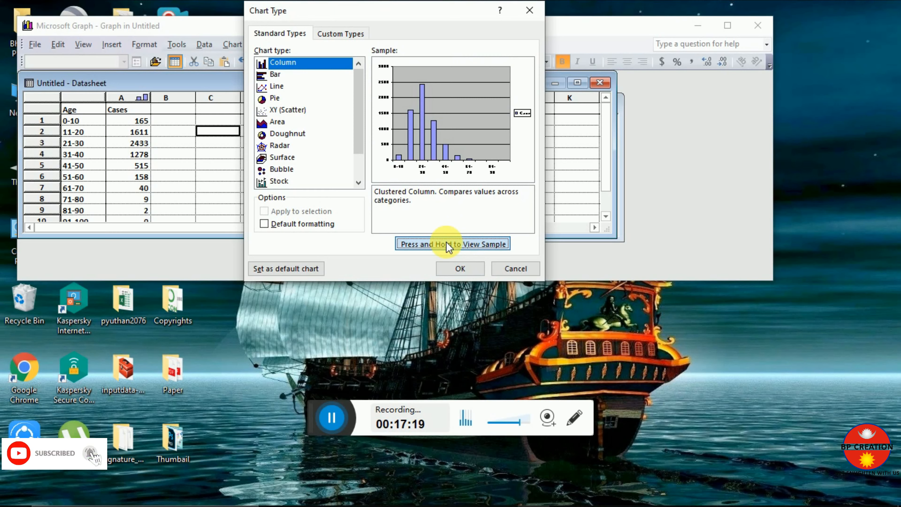
click(459, 269)
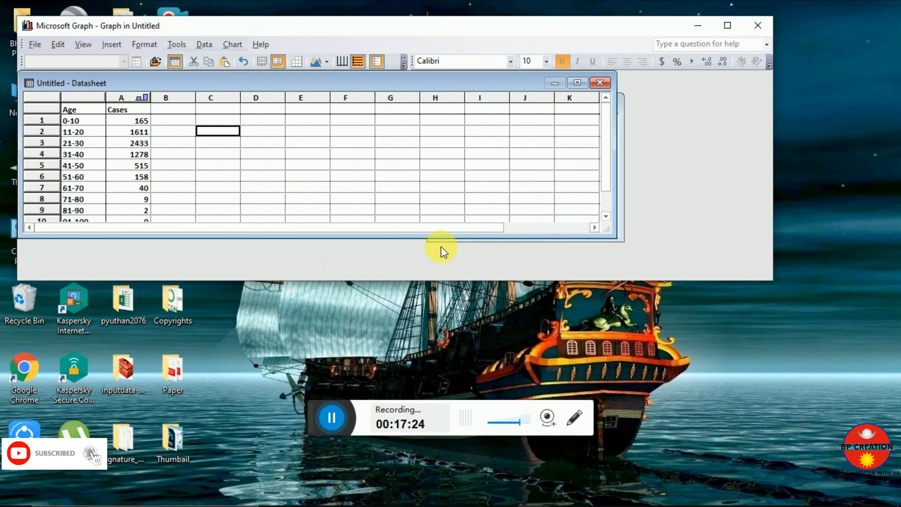
Maximize the graph window and move the datasheet and chart windows so the whole column chart is uncovered.
click(623, 190)
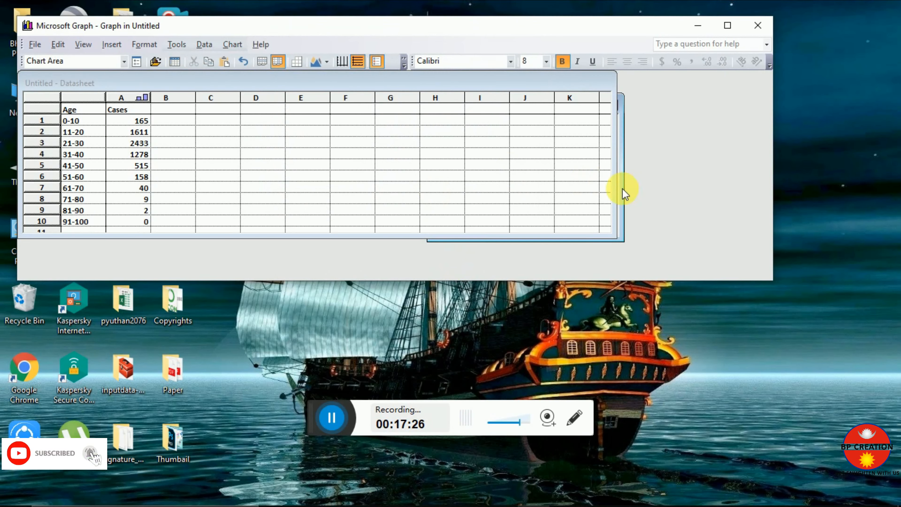
click(728, 25)
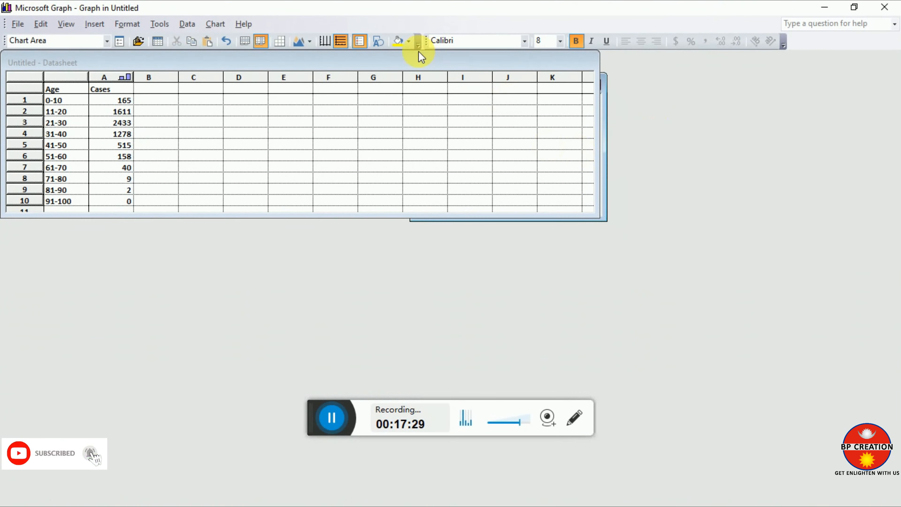
drag(410, 63, 543, 184)
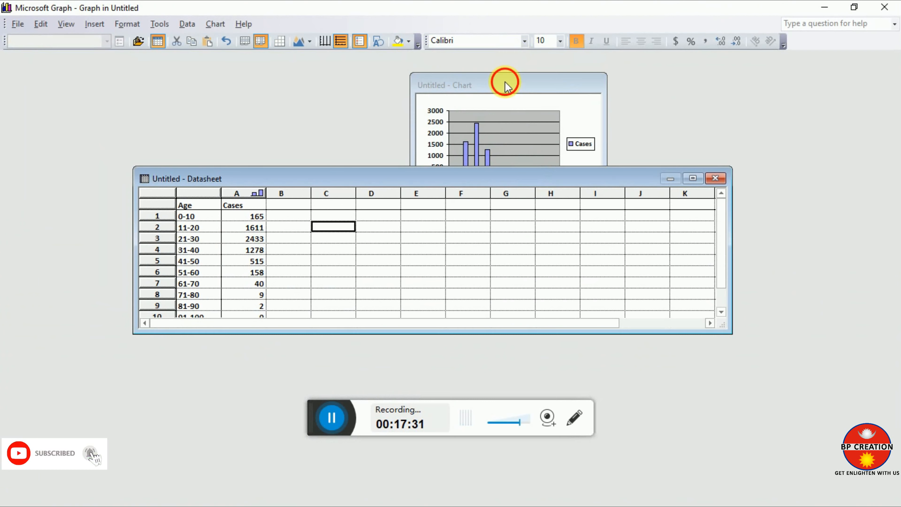
click(504, 82)
drag(506, 85, 453, 143)
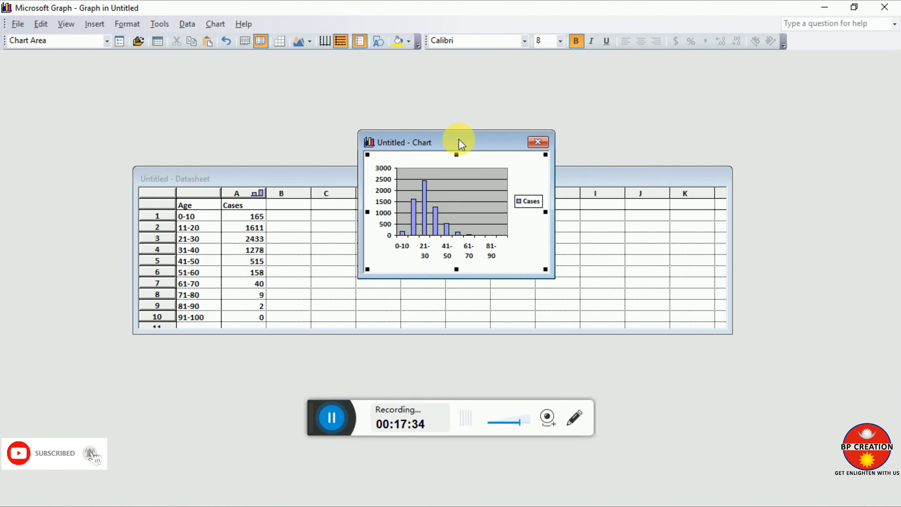
Set the font size of the chart's category axis labels to 5.
double_click(454, 177)
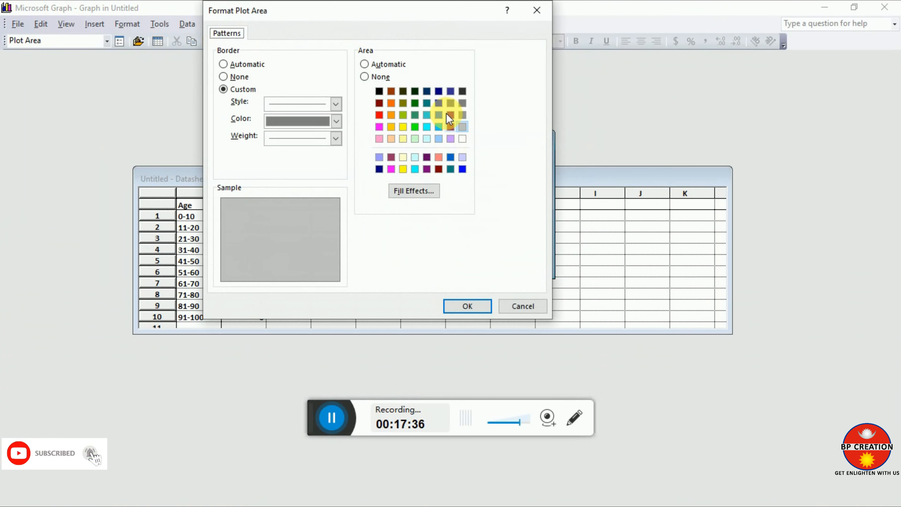
click(538, 7)
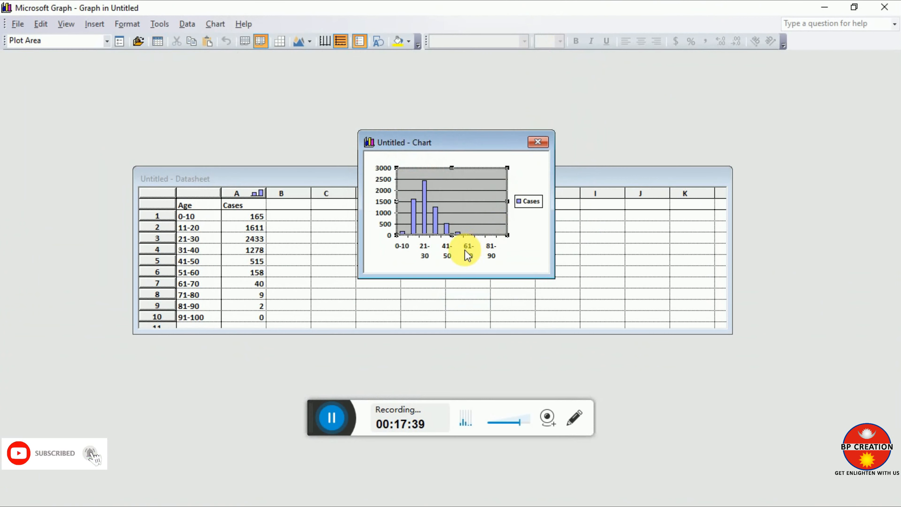
double_click(469, 254)
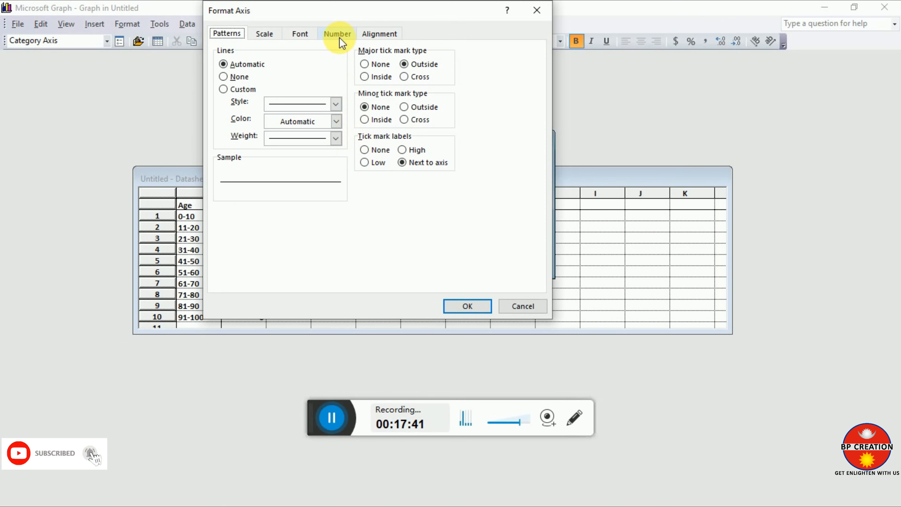
click(300, 34)
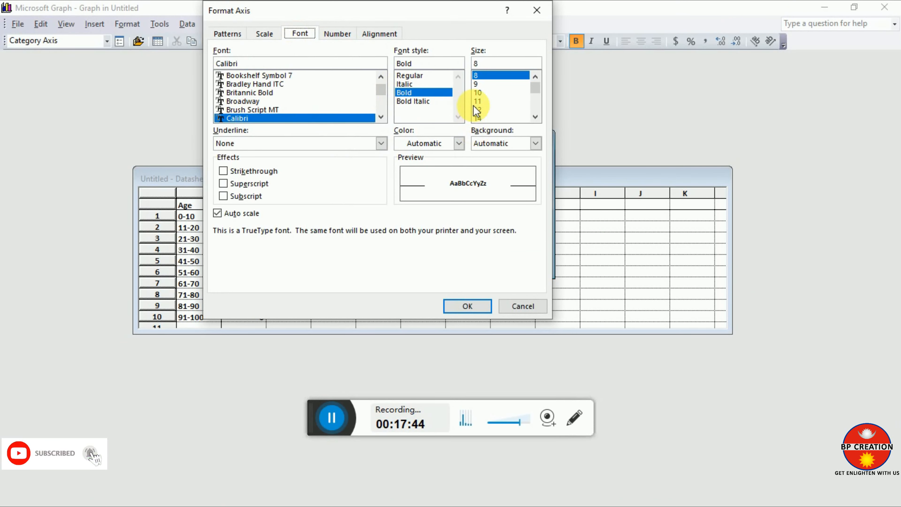
double_click(476, 64)
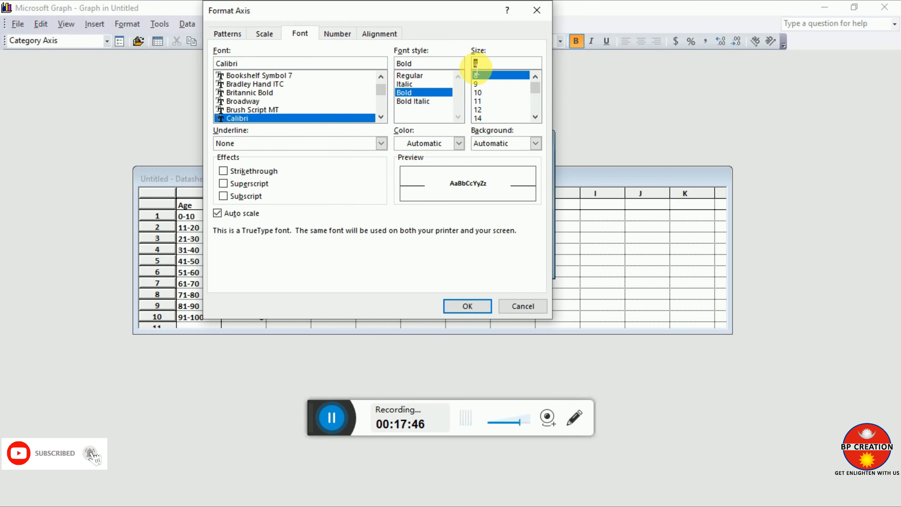
text(5)
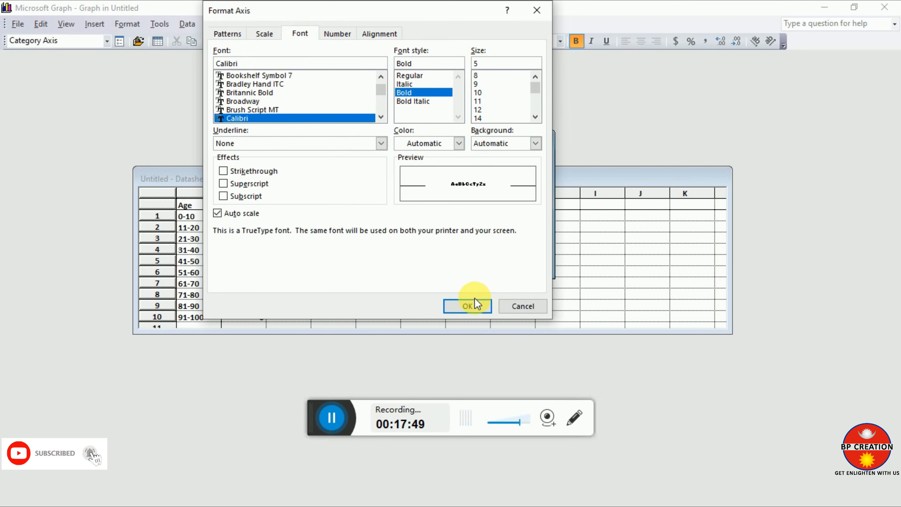
click(468, 306)
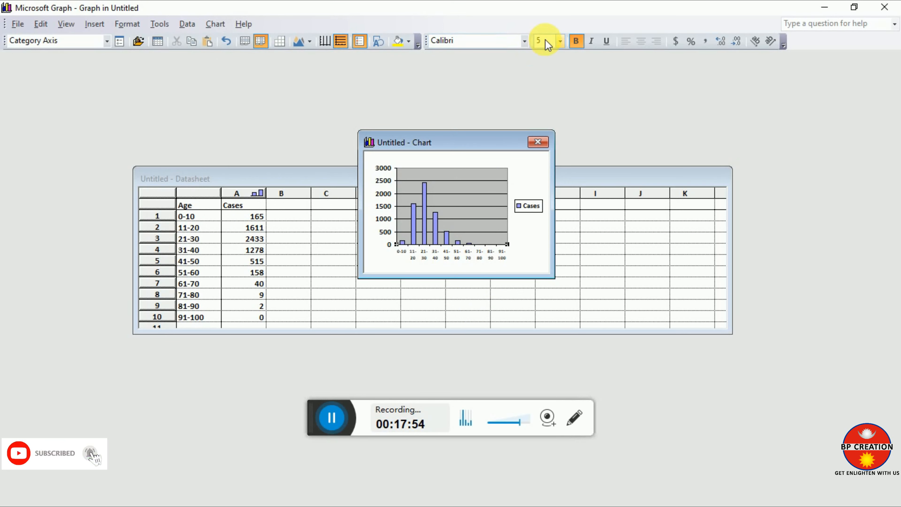
click(560, 41)
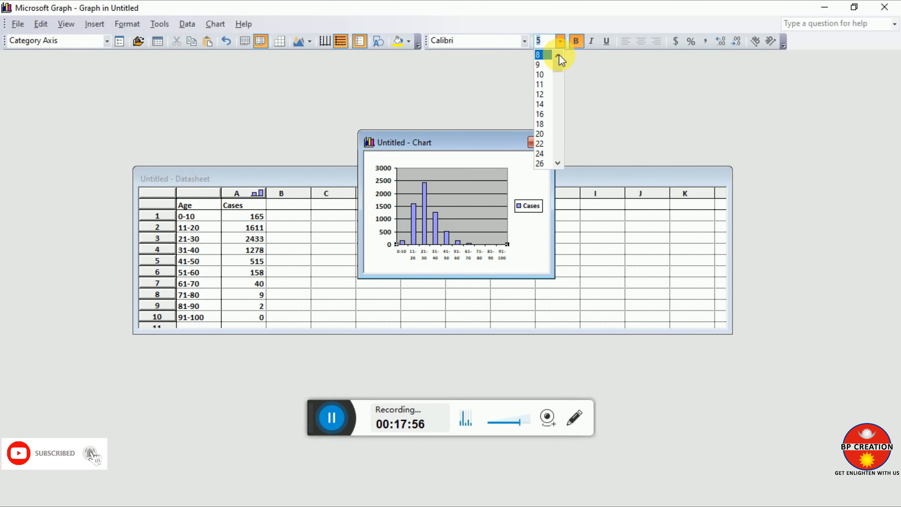
text(48)
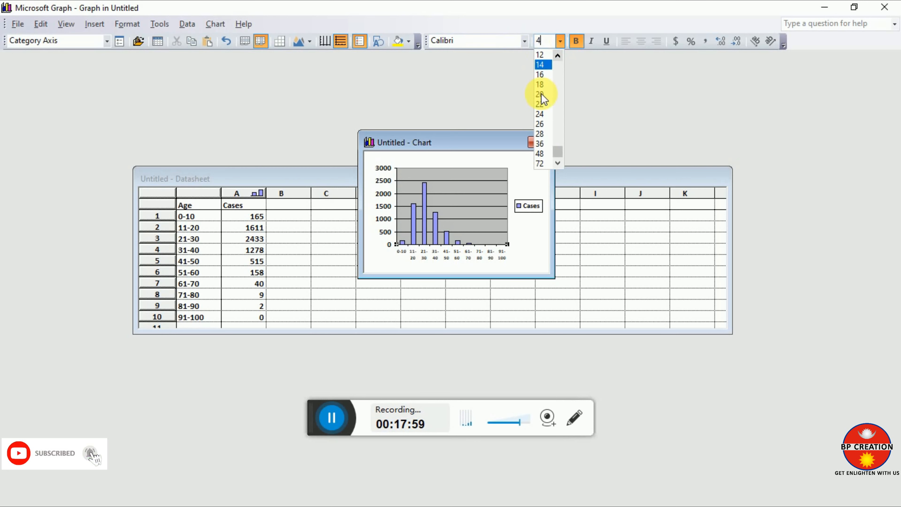
key(Return)
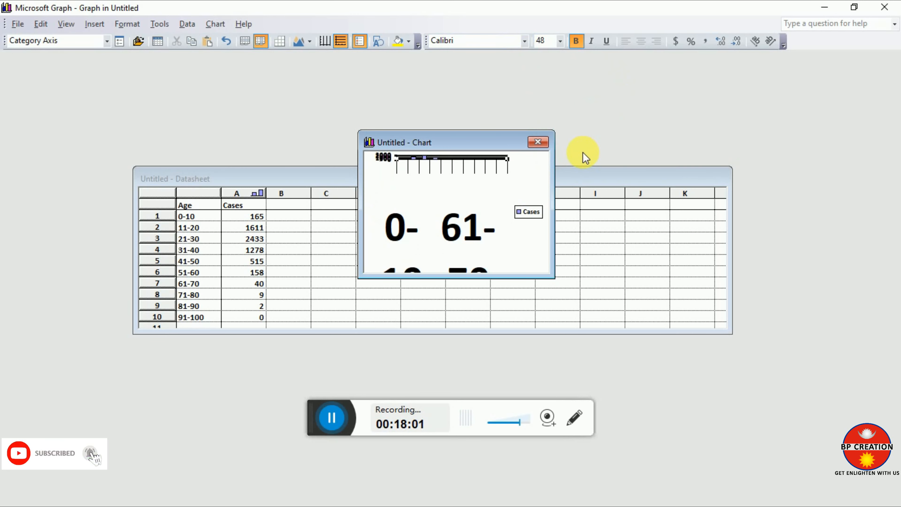
key(ctrl+z)
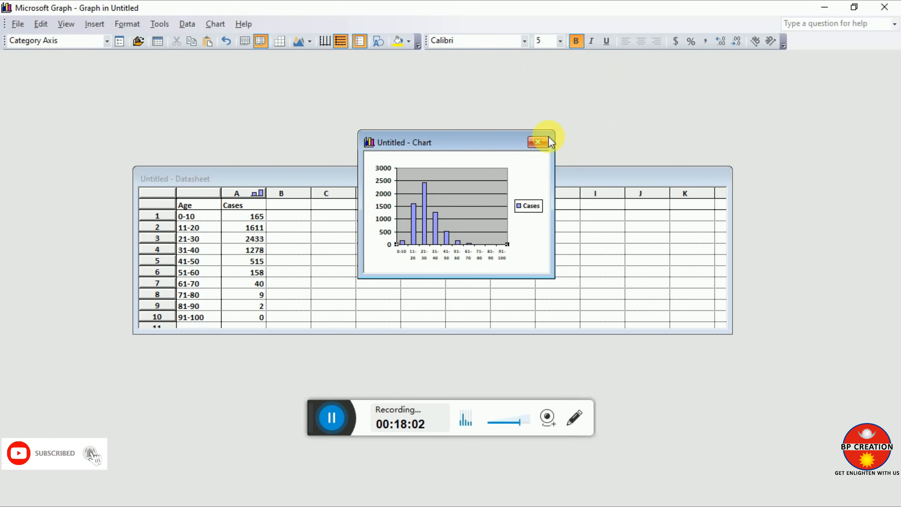
Reduce the font size of the chart's category axis labels to 4.
double_click(469, 255)
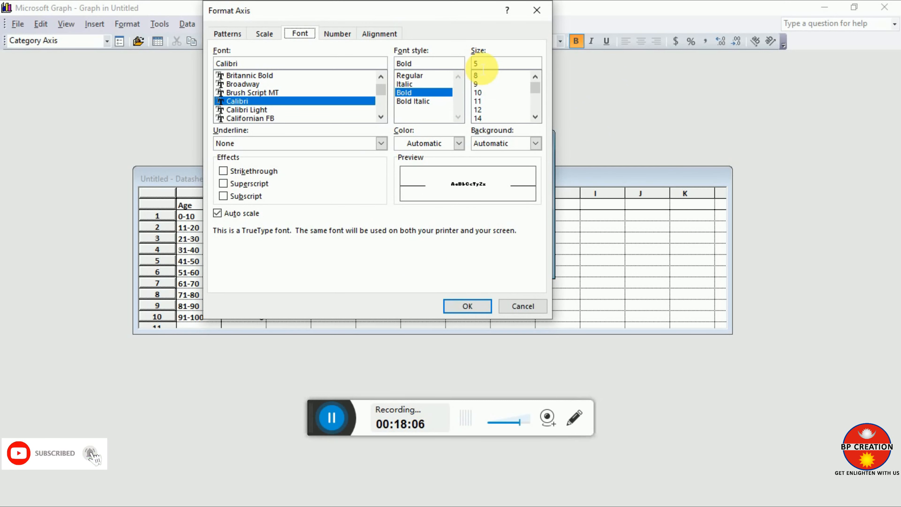
text(4)
key(Return)
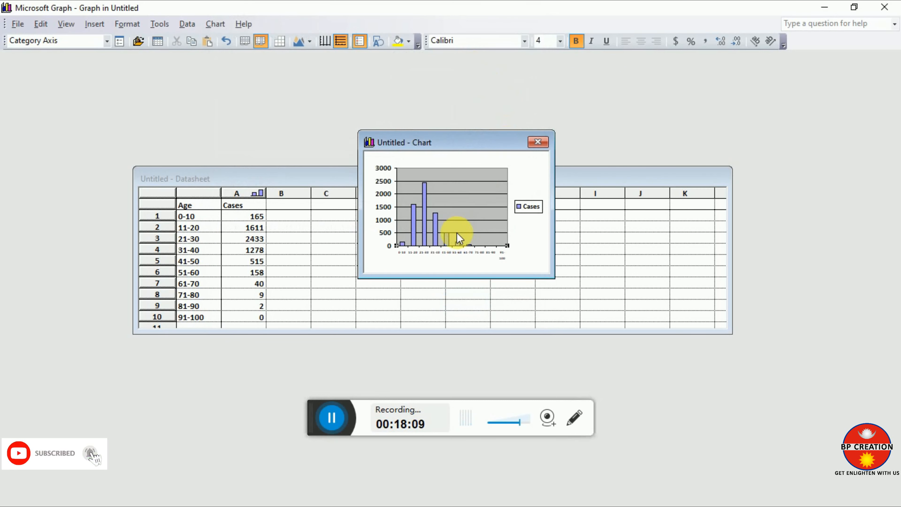
Set the font size of the chart's value axis labels to 6.
click(383, 214)
double_click(382, 214)
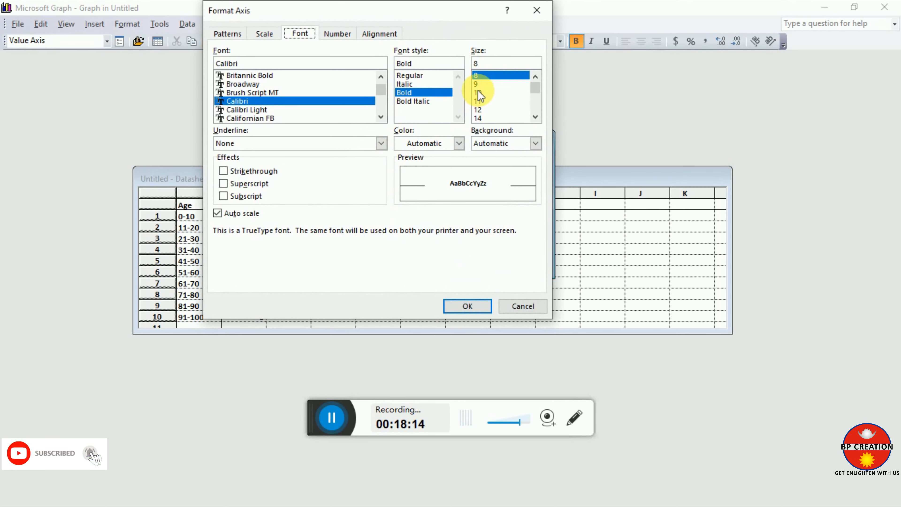
text(6)
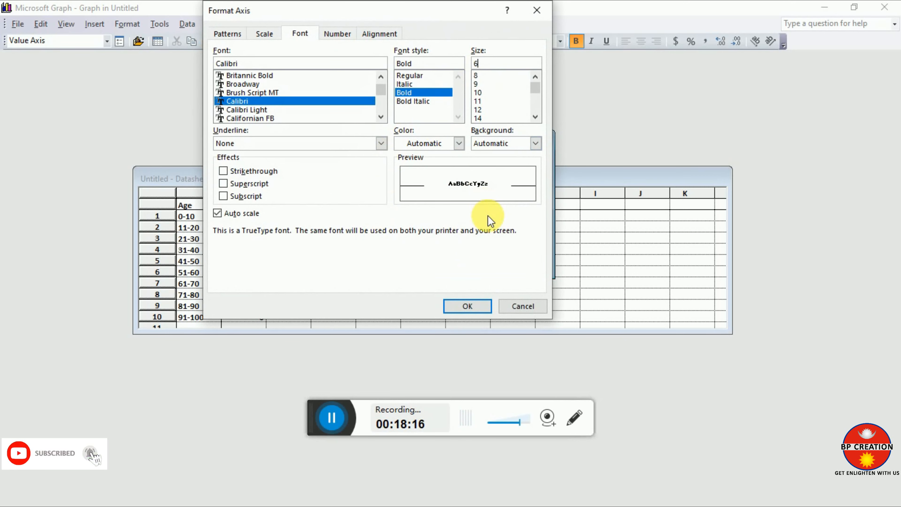
click(468, 305)
click(420, 142)
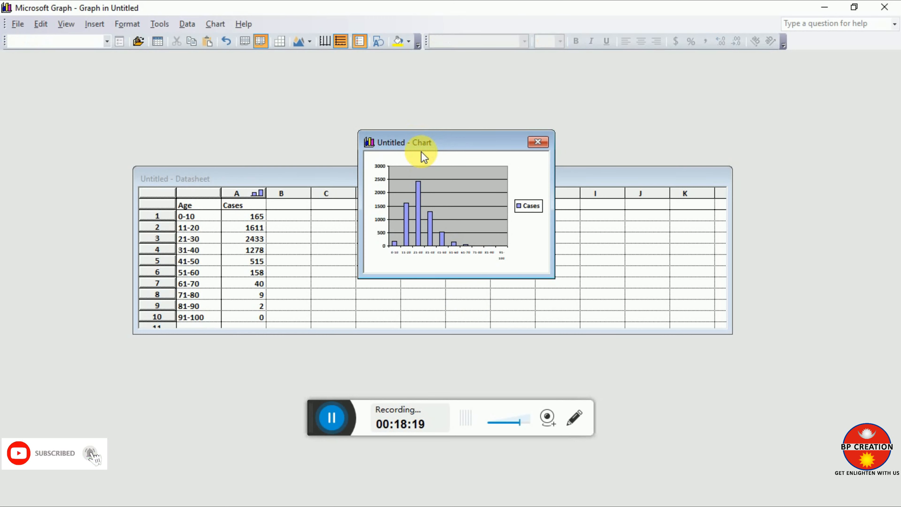
In the chart options, turn on data labels that show only the value above each column.
click(215, 25)
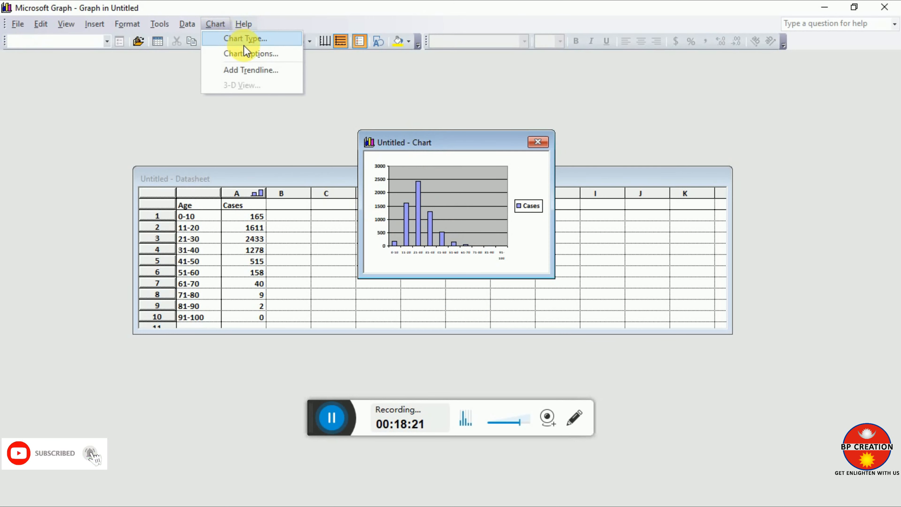
click(250, 54)
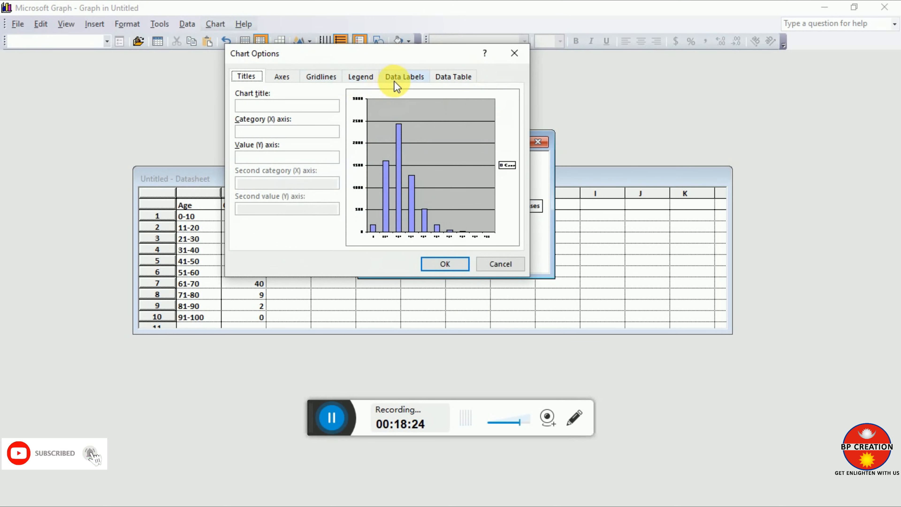
click(403, 80)
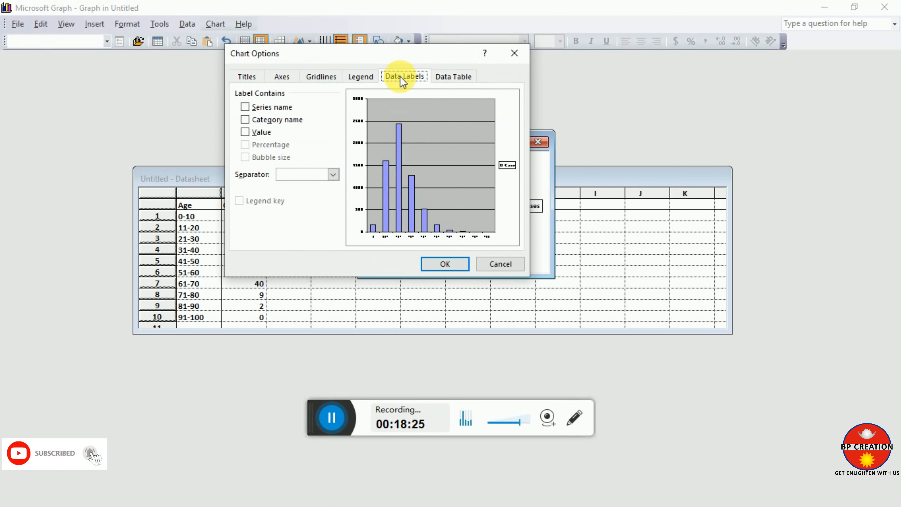
click(245, 120)
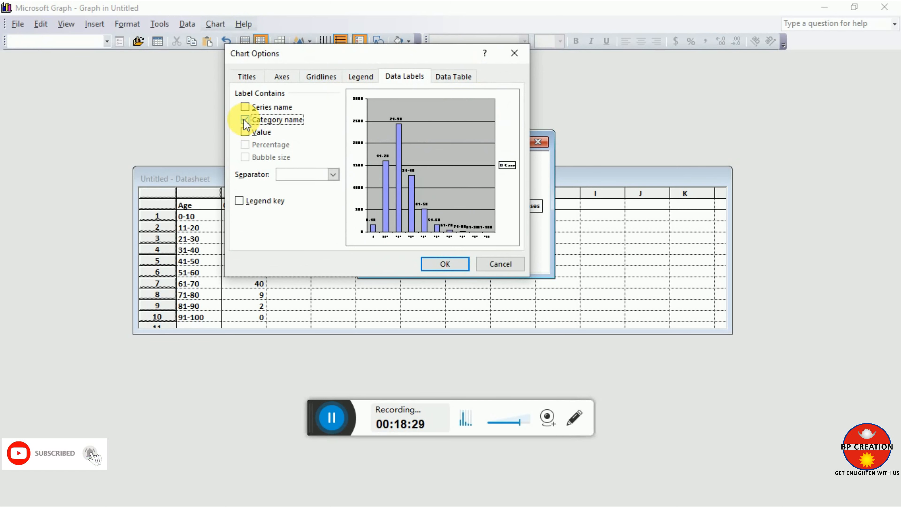
click(245, 120)
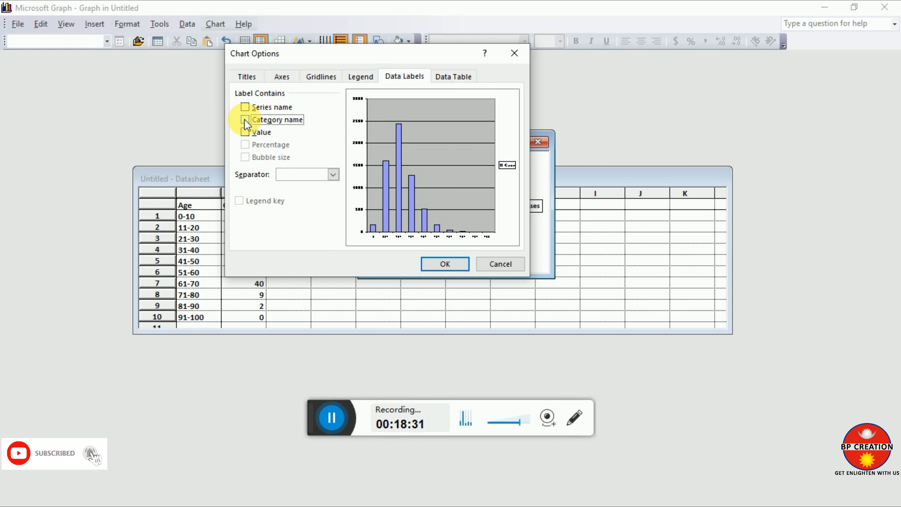
click(246, 132)
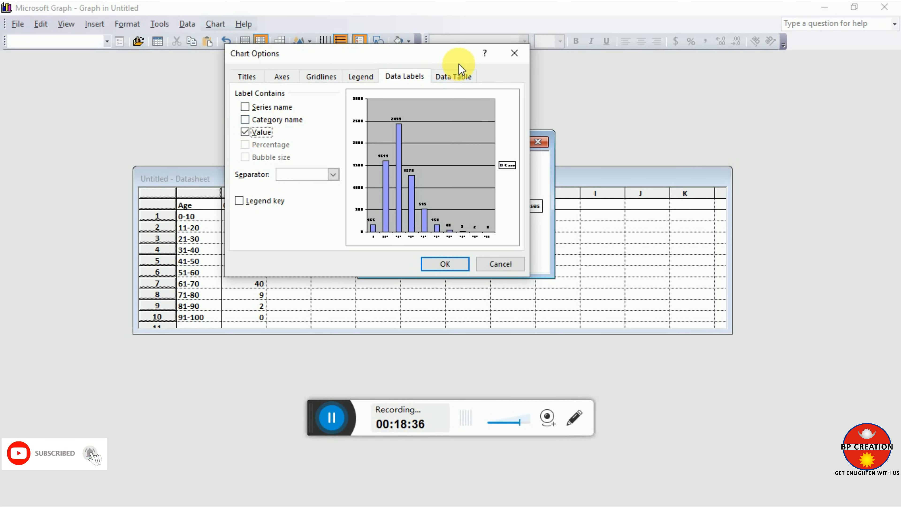
click(284, 77)
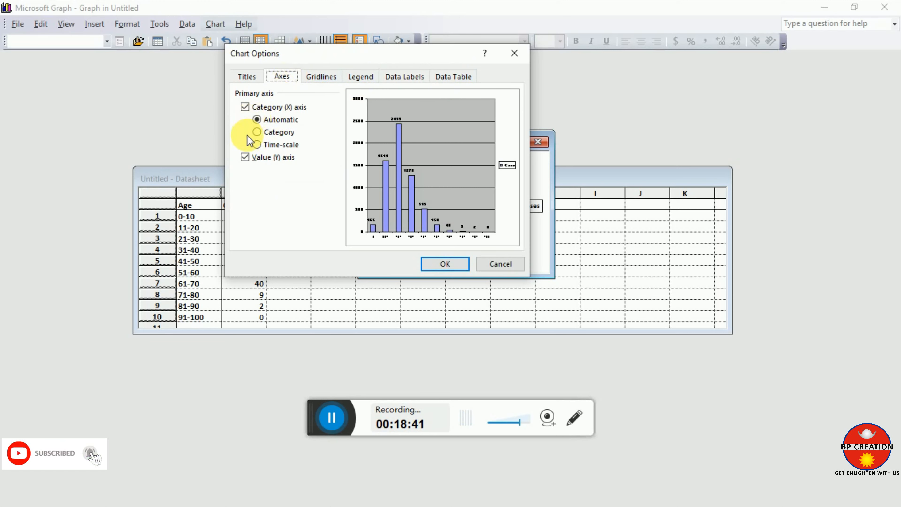
click(243, 157)
click(243, 156)
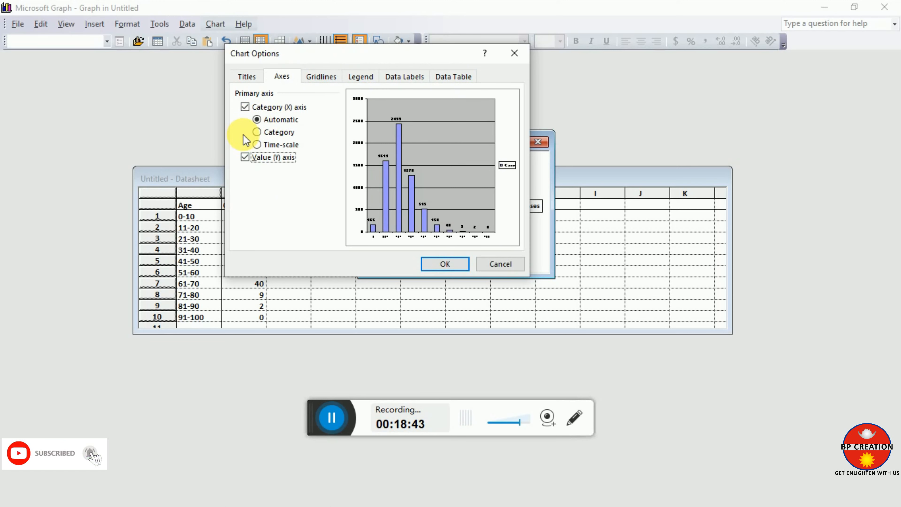
click(247, 110)
click(247, 109)
Add the chart title "Age Wise Distribution of COVID-19" and accept the chart options.
click(247, 76)
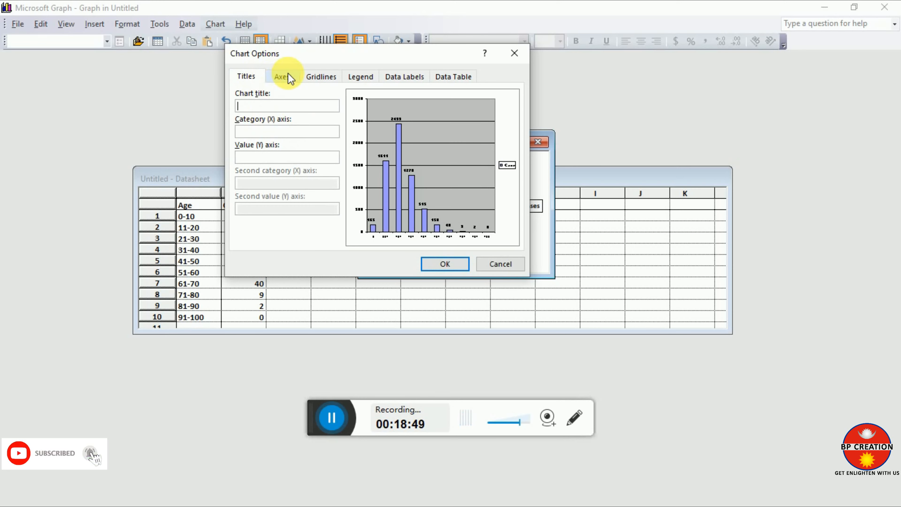
text(Age Wise Distribut)
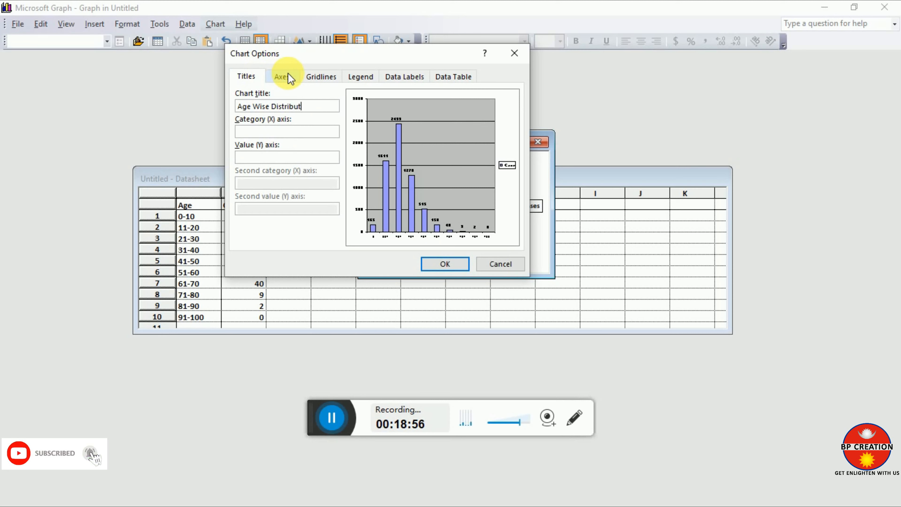
text(ion of COV)
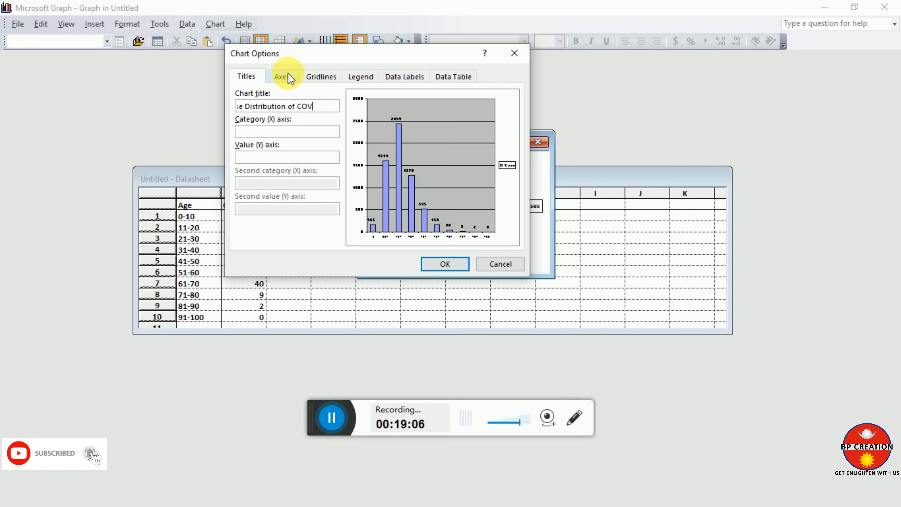
text(ID-19)
click(440, 267)
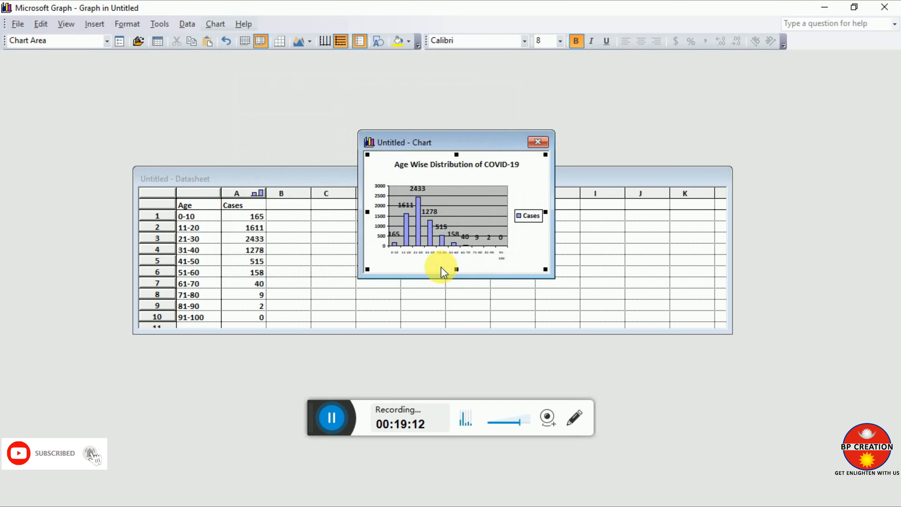
Set the chart title's font size to 6.
double_click(446, 165)
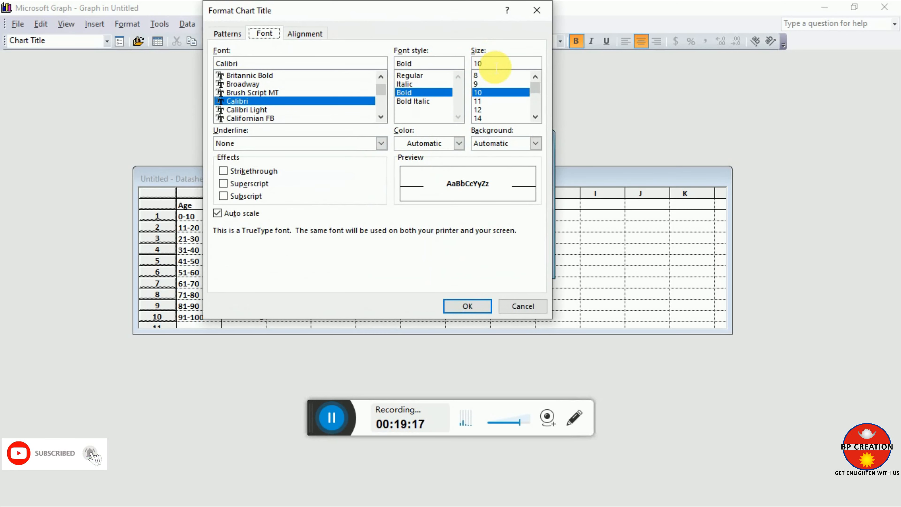
double_click(477, 64)
text(7)
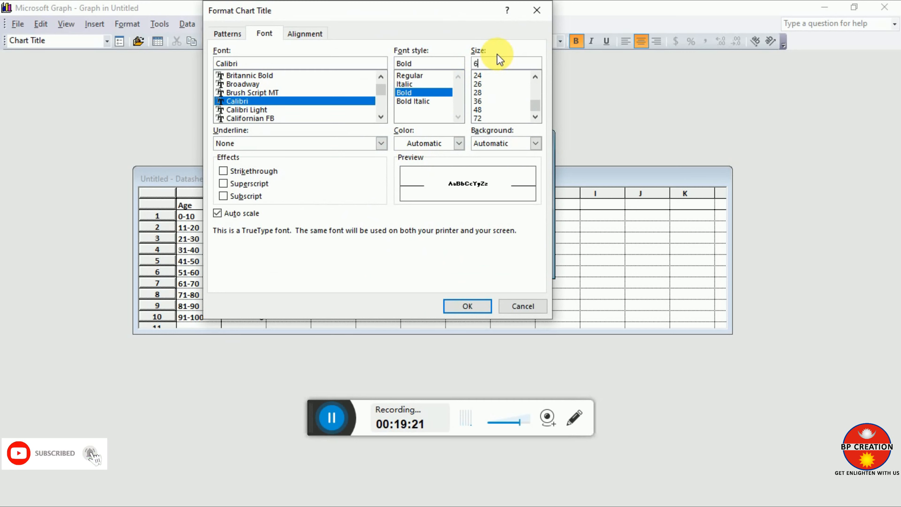
click(474, 306)
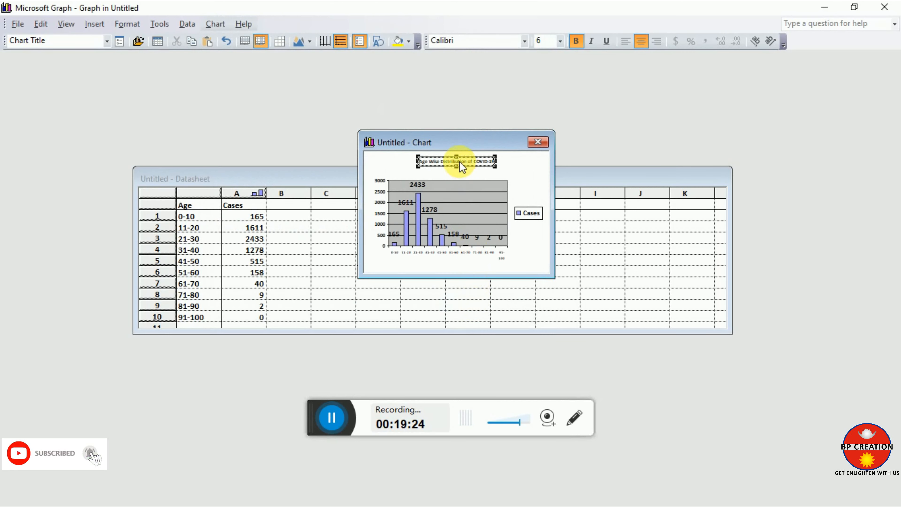
Enlarge the chart's plot area towards its upper-right corner and move the Cases legend inside the plot.
click(443, 195)
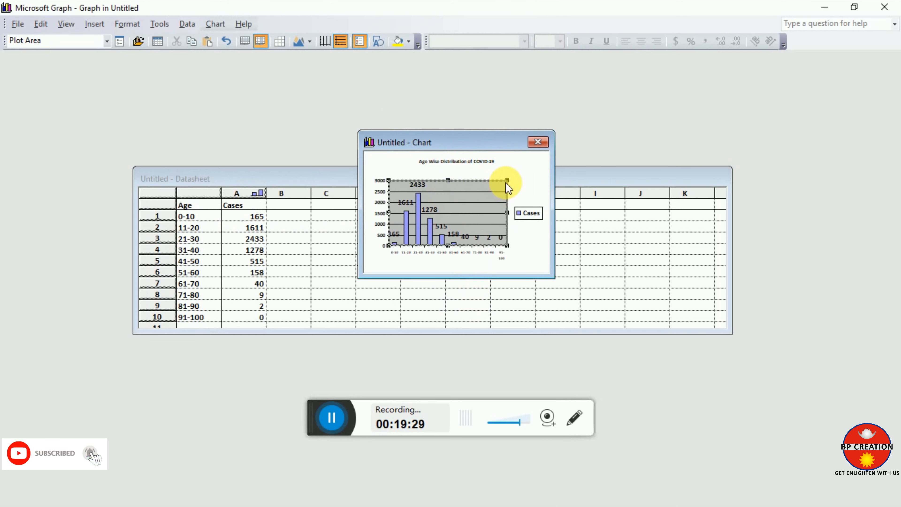
drag(507, 181, 519, 177)
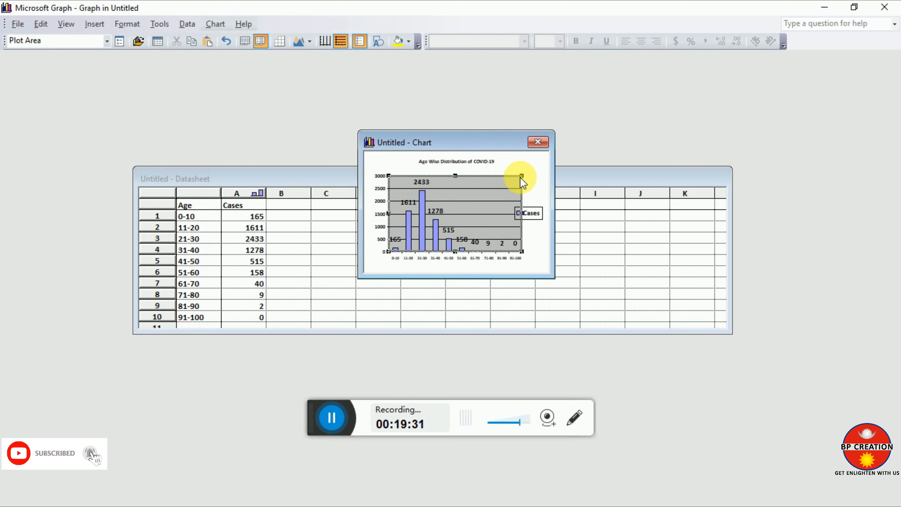
click(532, 220)
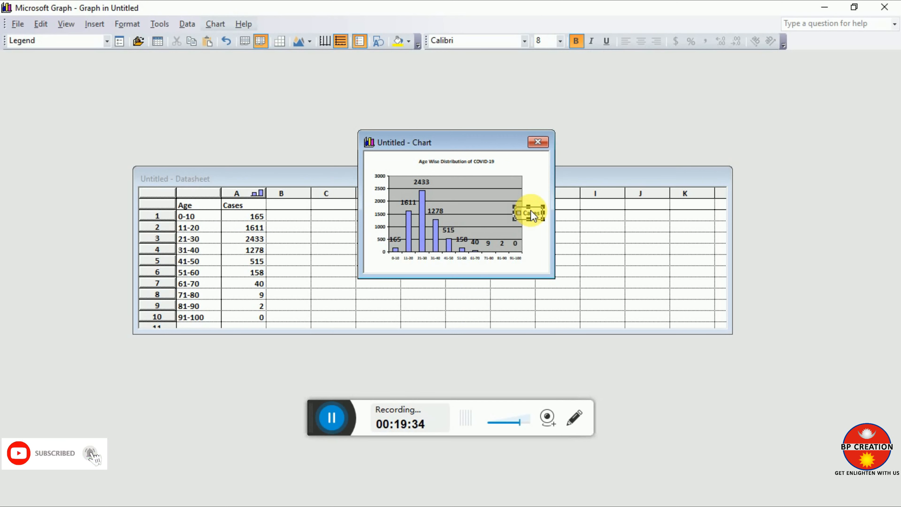
drag(505, 194, 501, 192)
click(519, 174)
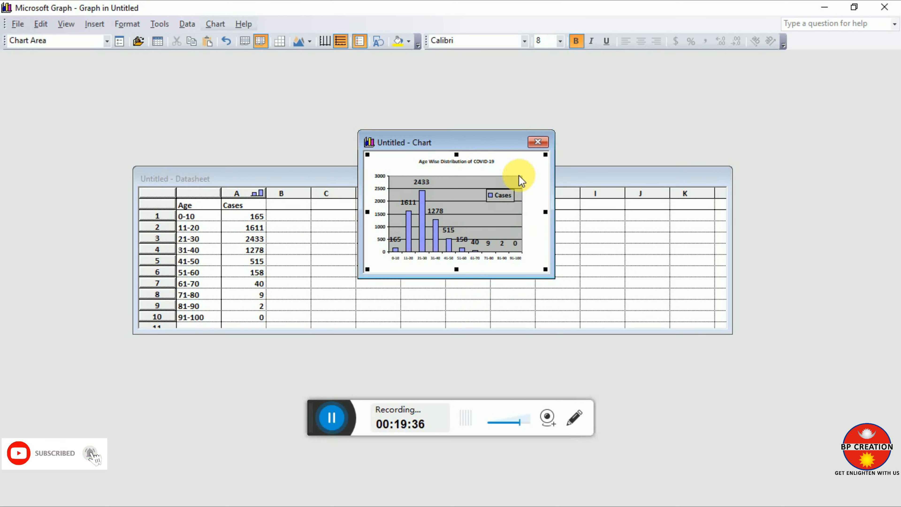
click(501, 177)
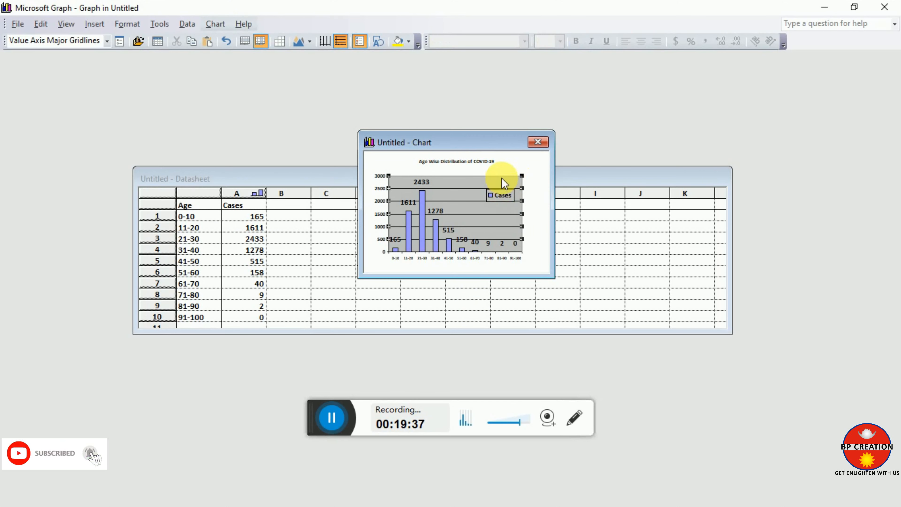
click(519, 177)
click(521, 181)
click(524, 179)
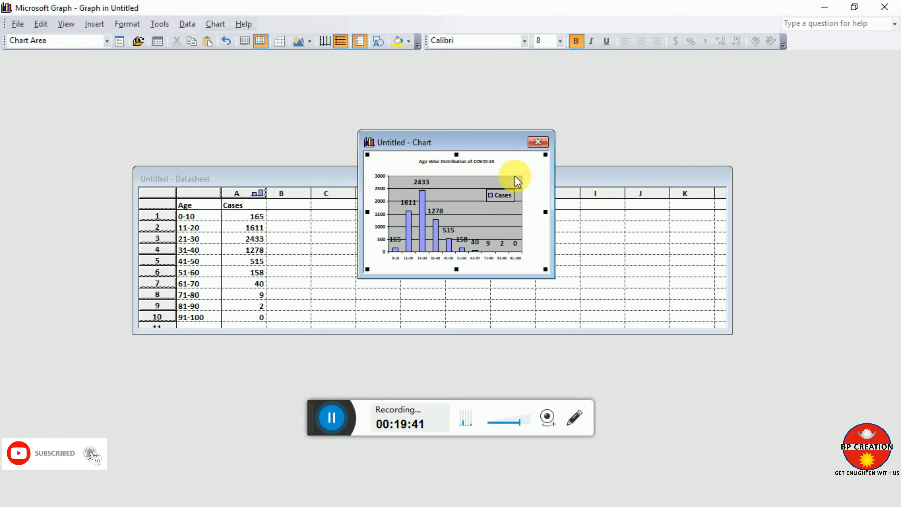
click(517, 181)
click(531, 219)
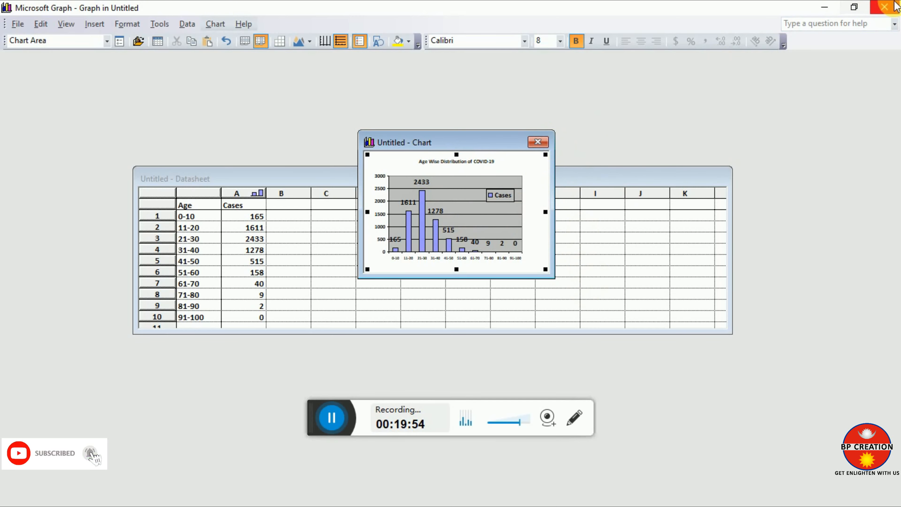
Close the graph editor, return to ArcMap, and place the column chart beneath the map legend on the layout page, enlarging it slightly.
click(884, 7)
click(470, 495)
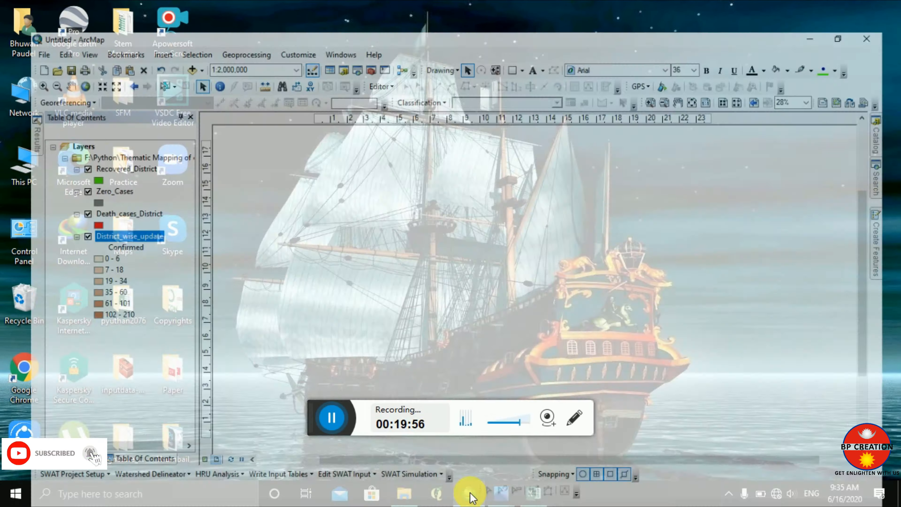
drag(548, 286, 382, 385)
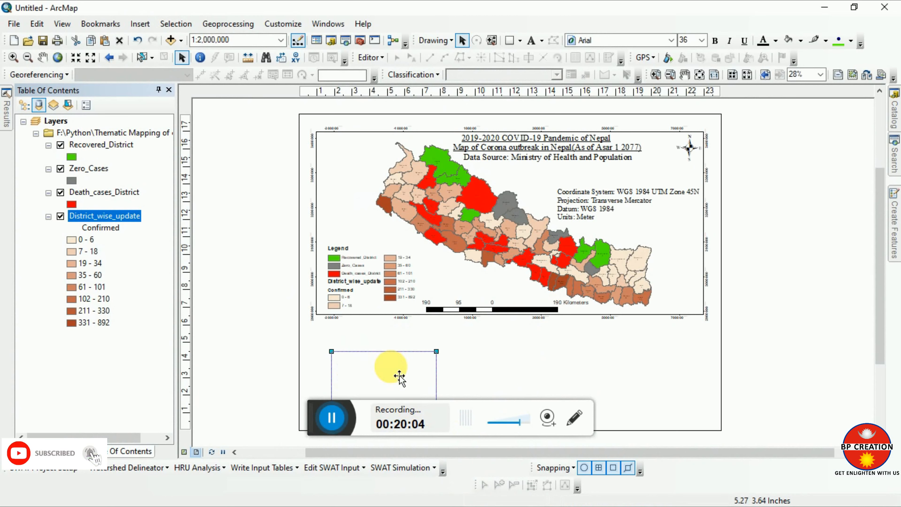
drag(400, 378, 396, 363)
drag(330, 338, 317, 328)
mouse_move(438, 333)
mouse_down()
mouse_move(453, 323)
mouse_move(443, 330)
mouse_up()
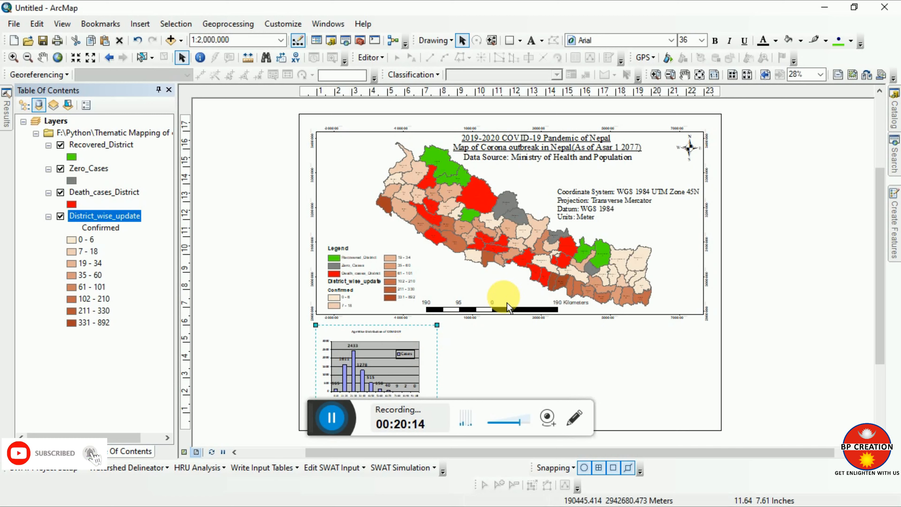
click(339, 420)
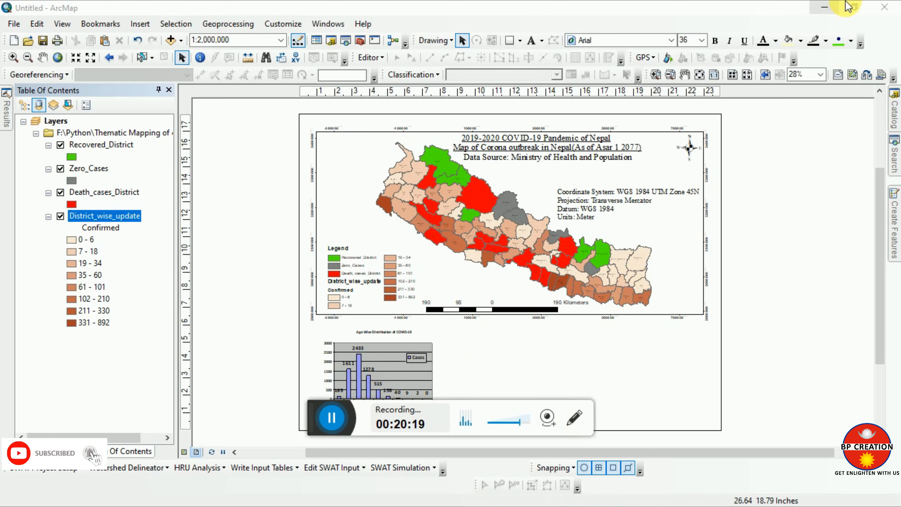
Switch to the Data on COVID 19 workbook in Excel and open the Province Wise Distribution sheet.
click(824, 7)
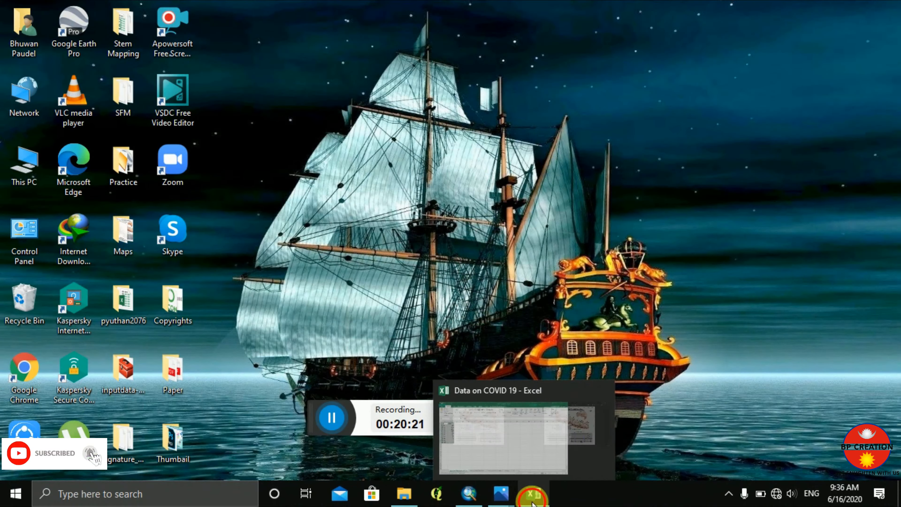
click(530, 493)
click(240, 483)
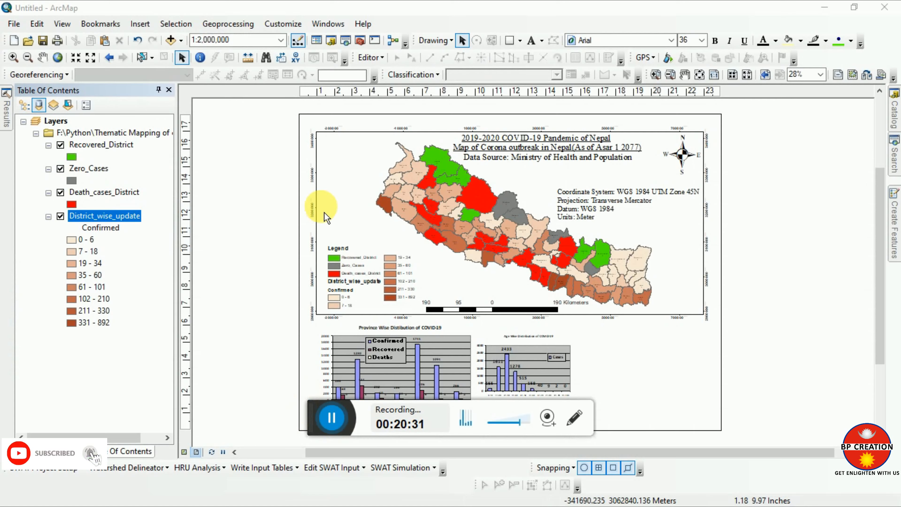
Insert a new Microsoft Graph Chart object into the ArcMap layout.
click(140, 23)
click(180, 191)
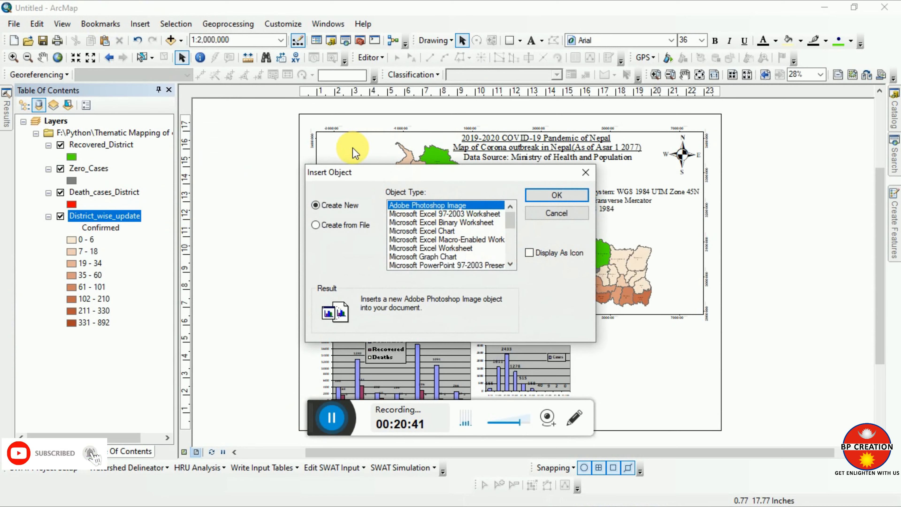
click(398, 249)
click(401, 255)
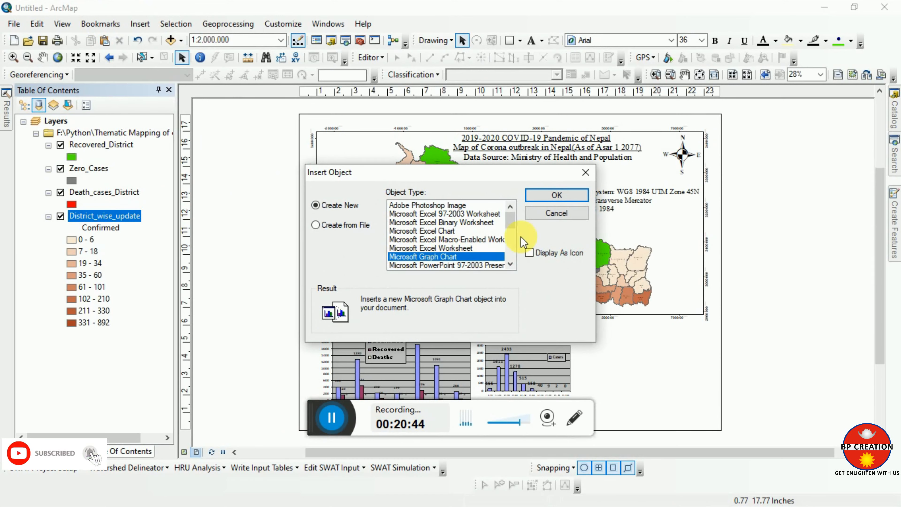
click(575, 198)
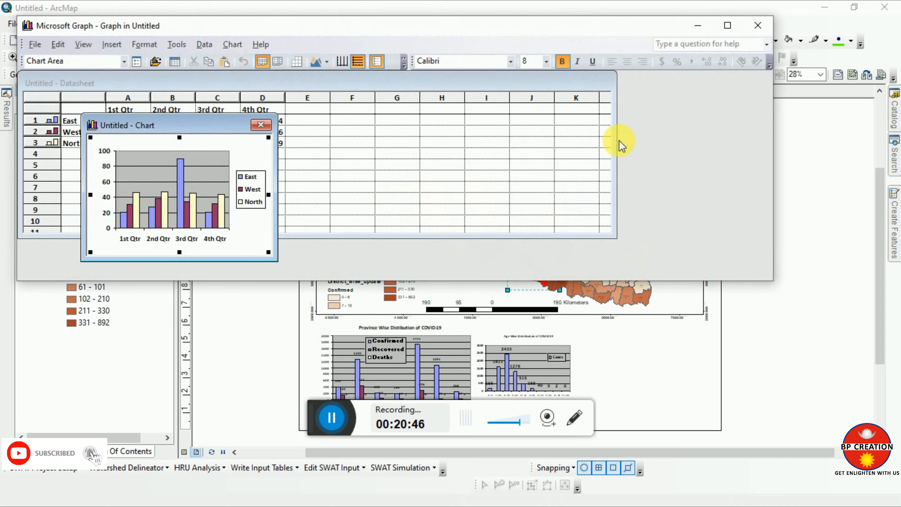
Switch to the Excel workbook and copy the total cases, recovered and death data from the Pie Chart of Overall info sheet.
click(823, 13)
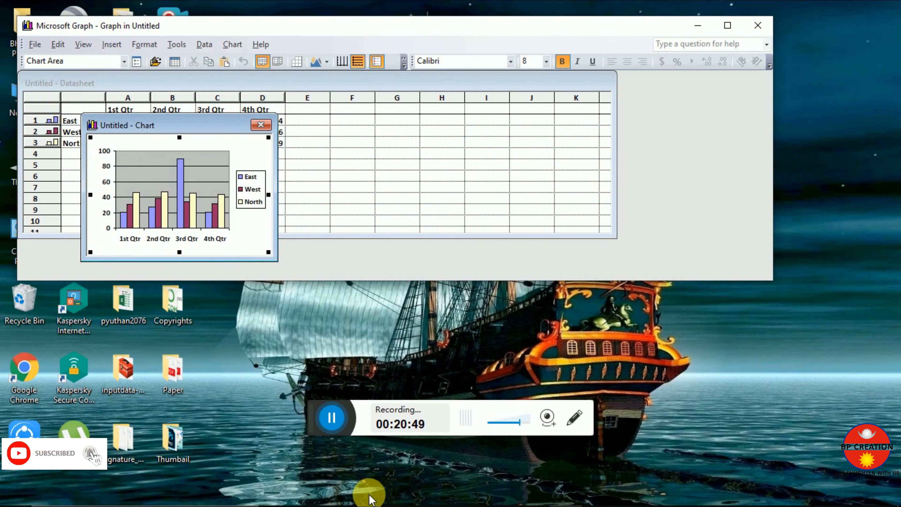
click(525, 494)
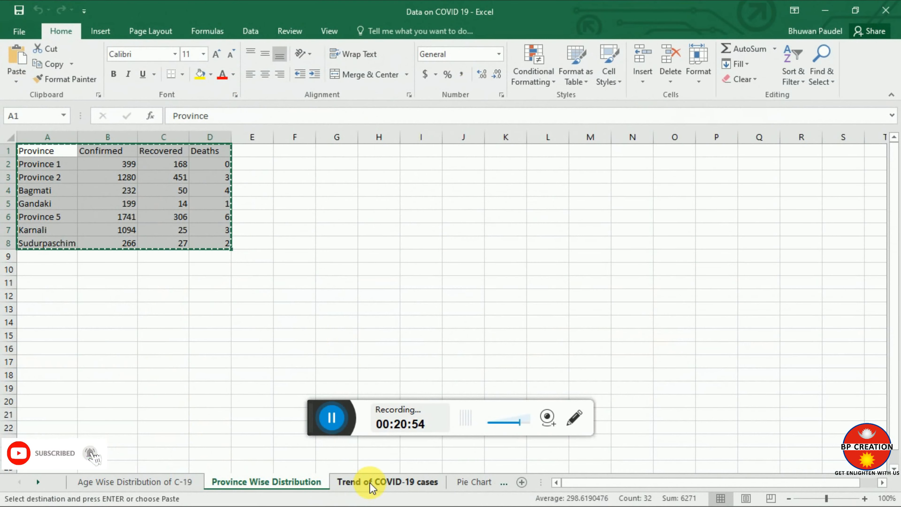
click(369, 483)
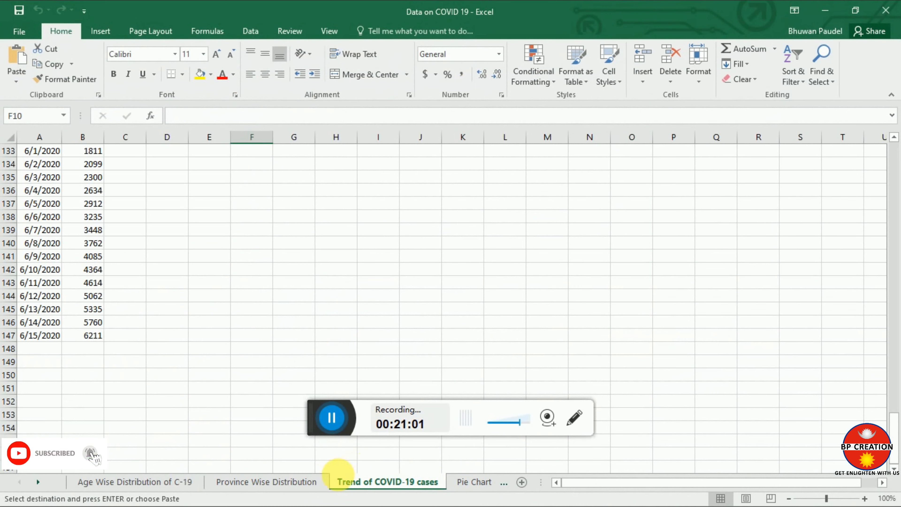
click(461, 487)
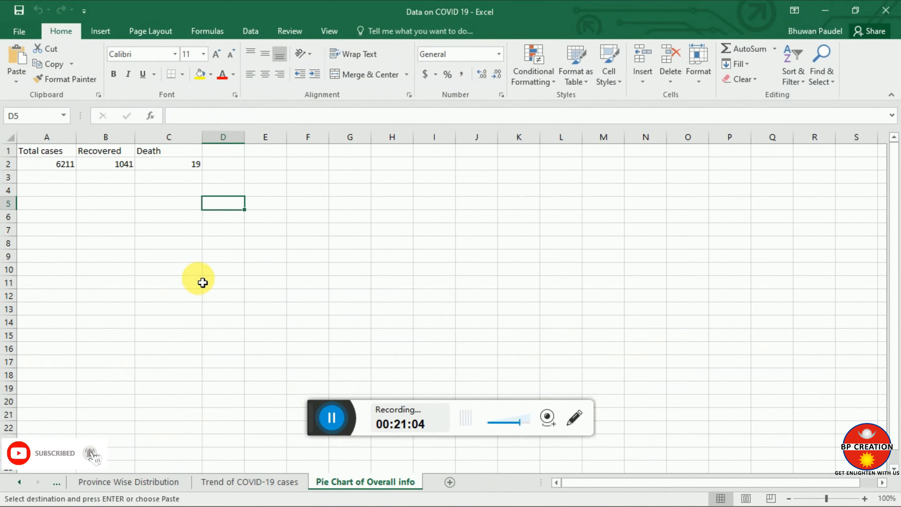
drag(197, 165, 41, 151)
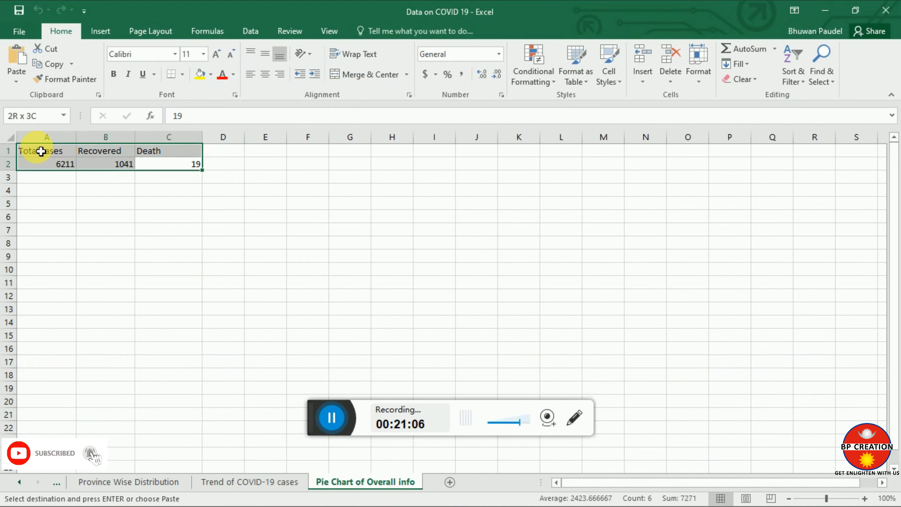
key(ctrl+c)
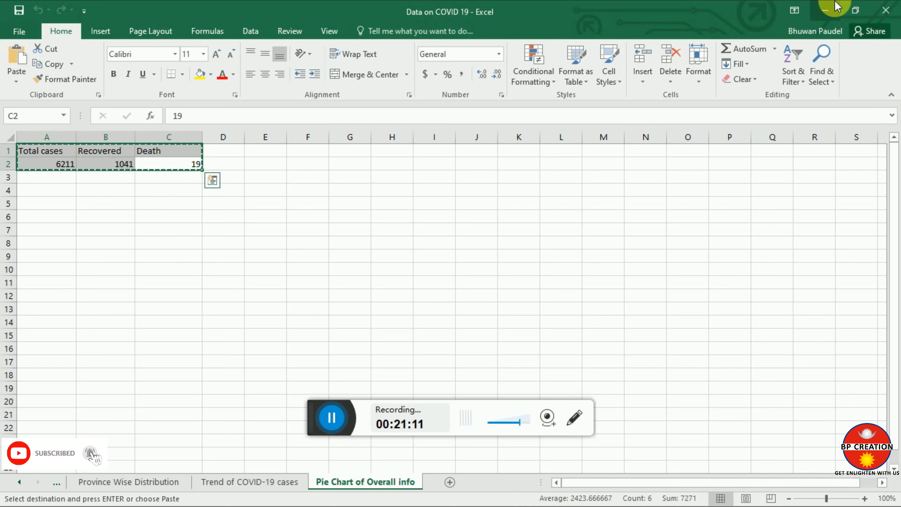
click(825, 10)
Maximize the graph editor, clear the sample data from the datasheet and paste the copied case totals in its place.
drag(217, 125, 672, 111)
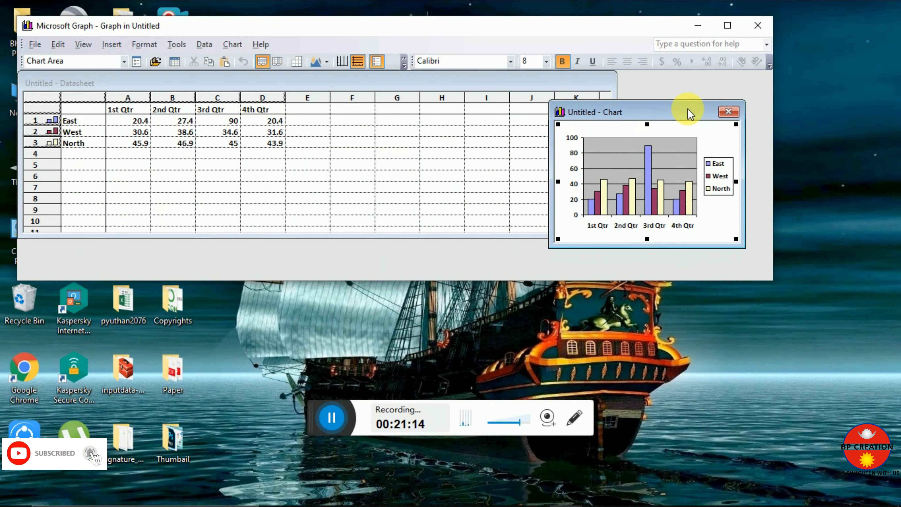
click(726, 28)
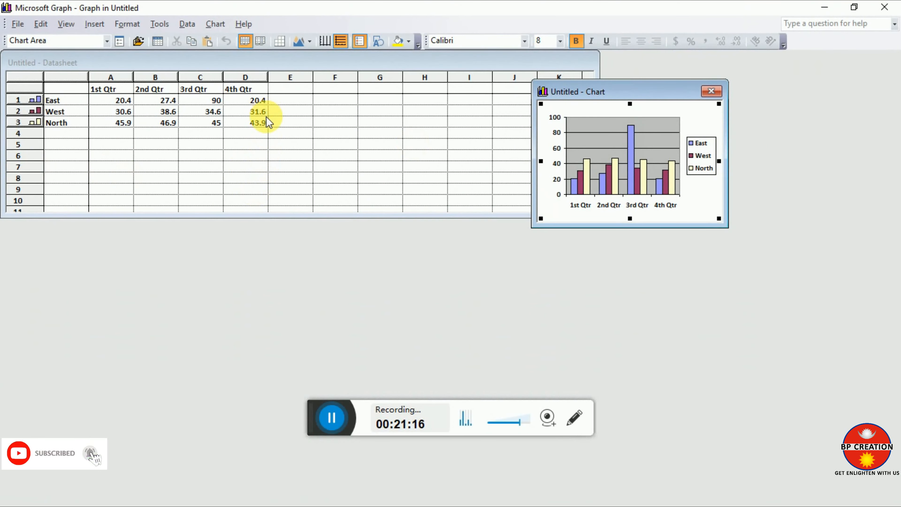
click(268, 122)
drag(254, 121, 142, 101)
key(Delete)
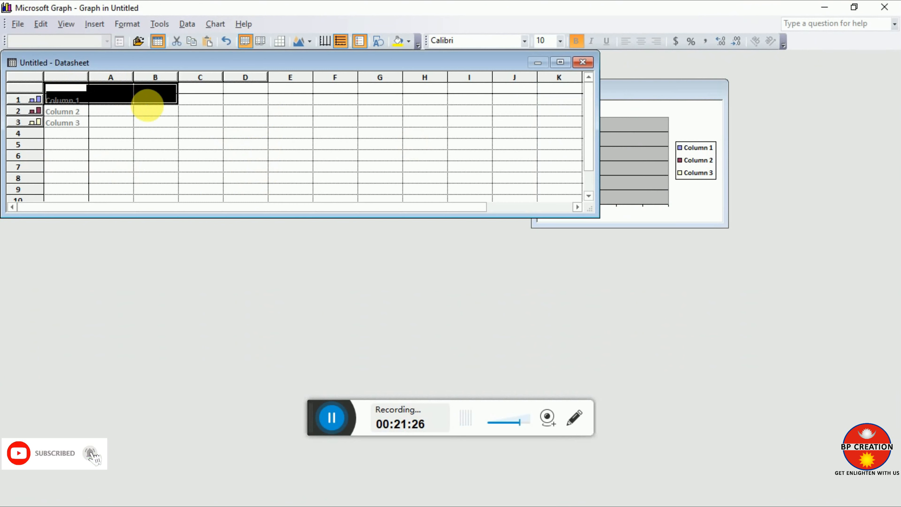
key(ctrl+v)
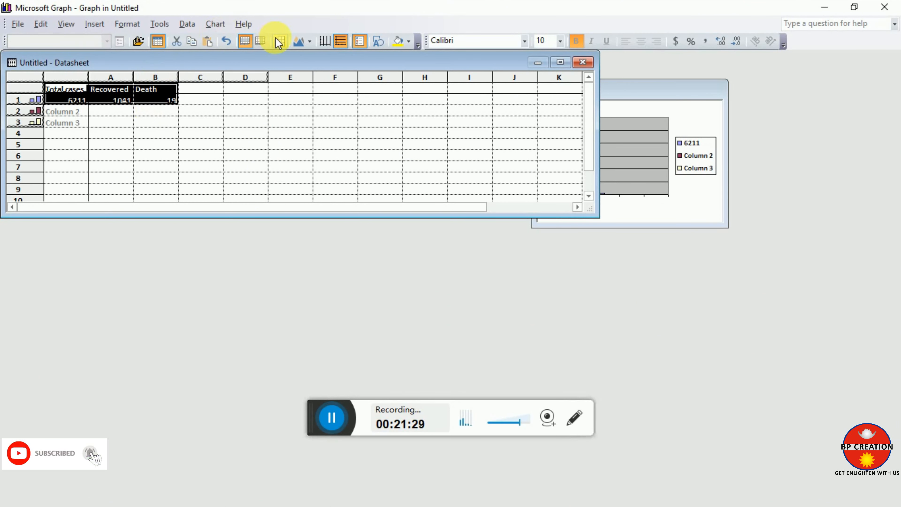
Plot the data series by column and delete the empty Column 3 and Column 4 cells, shifting cells up.
click(262, 41)
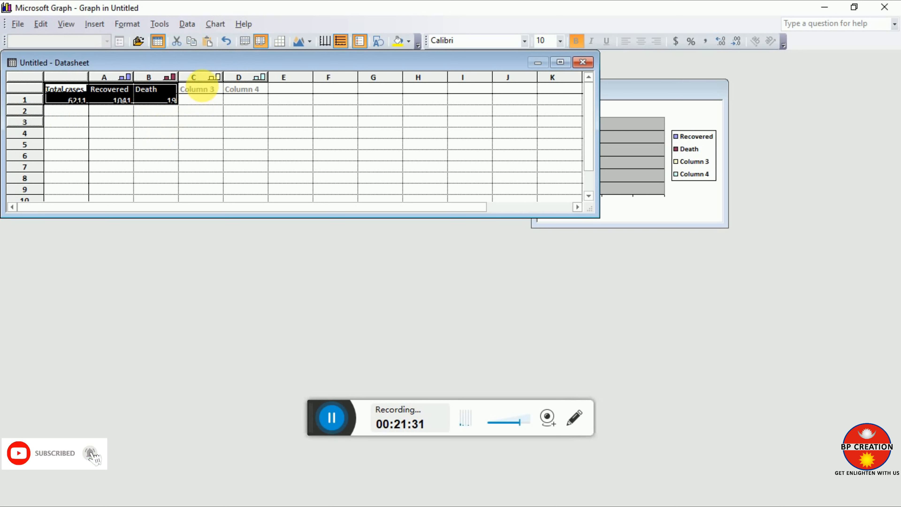
click(202, 89)
double_click(205, 101)
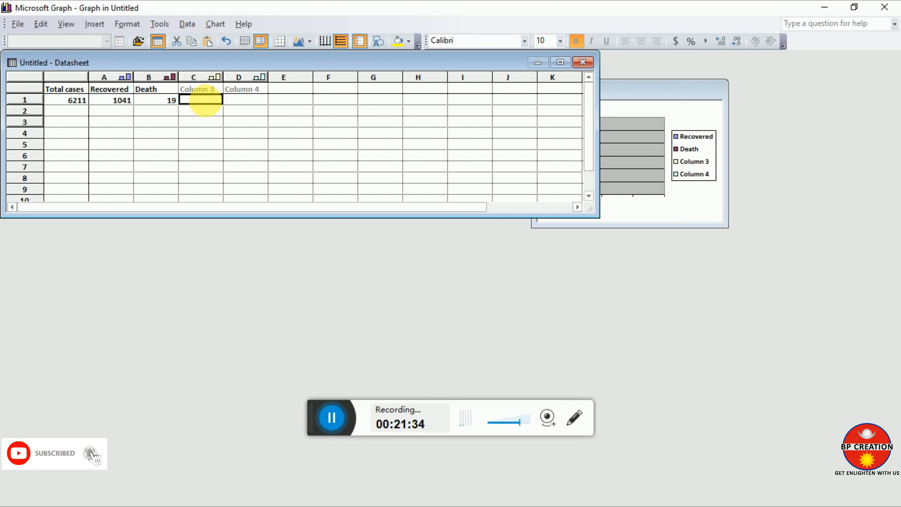
drag(218, 88, 238, 88)
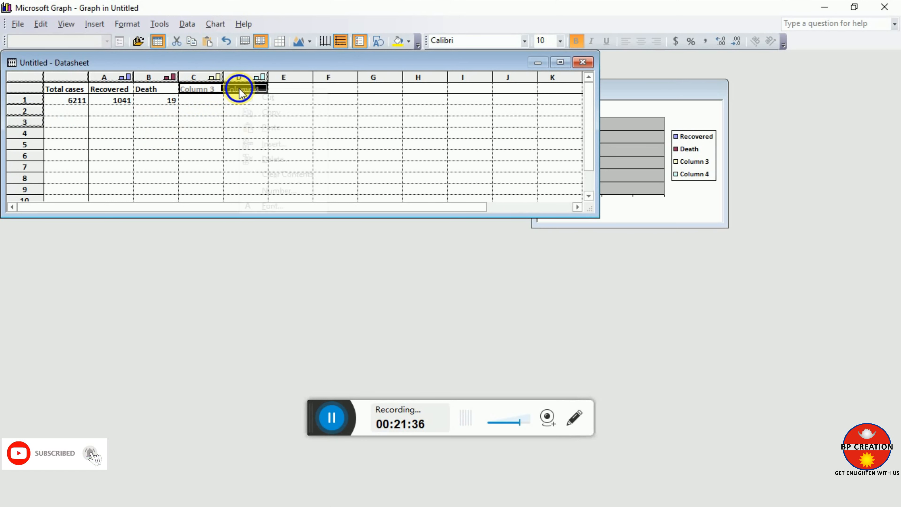
right_click(239, 89)
click(272, 160)
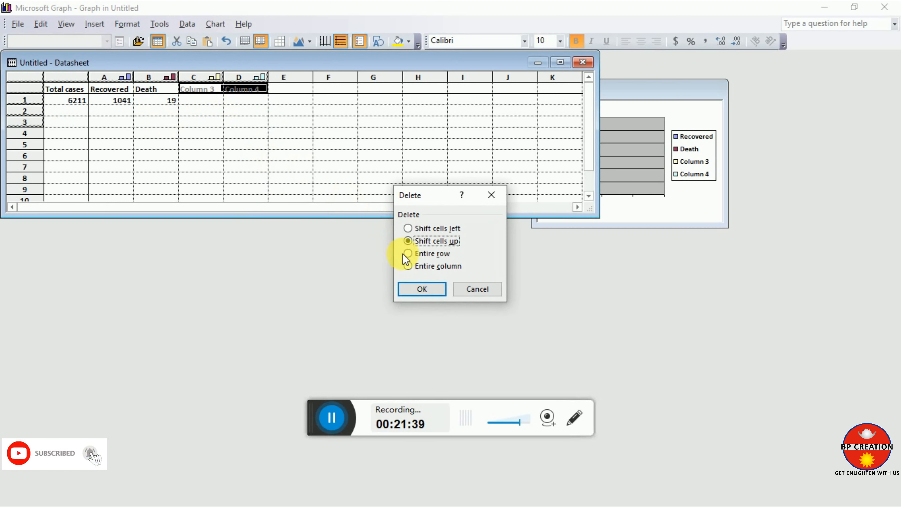
click(418, 289)
click(278, 191)
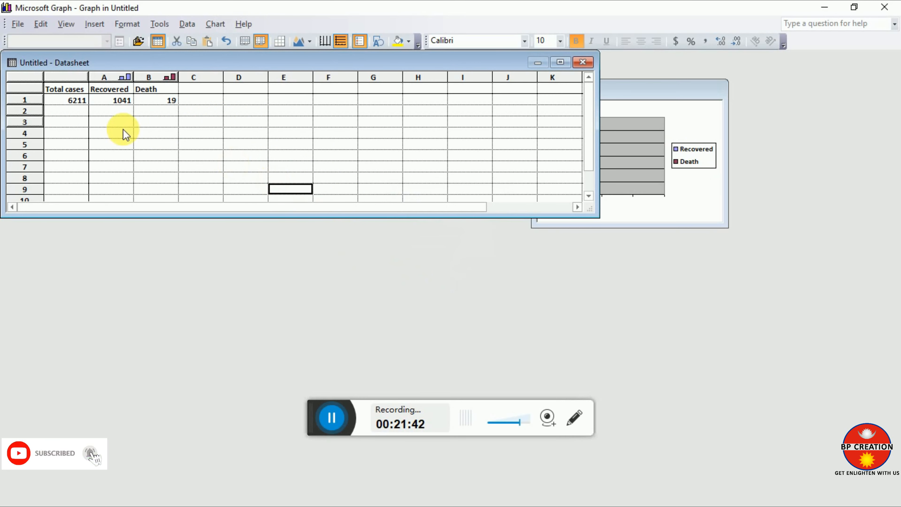
click(222, 24)
click(230, 36)
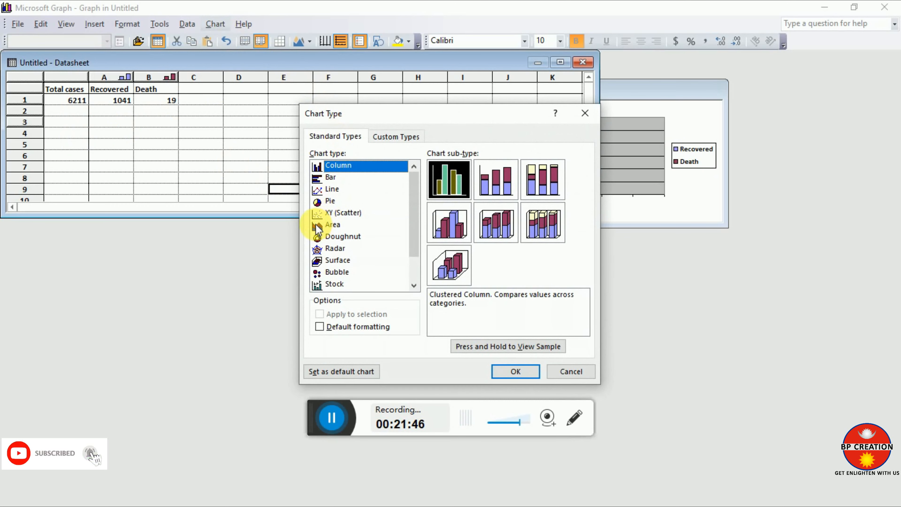
click(319, 200)
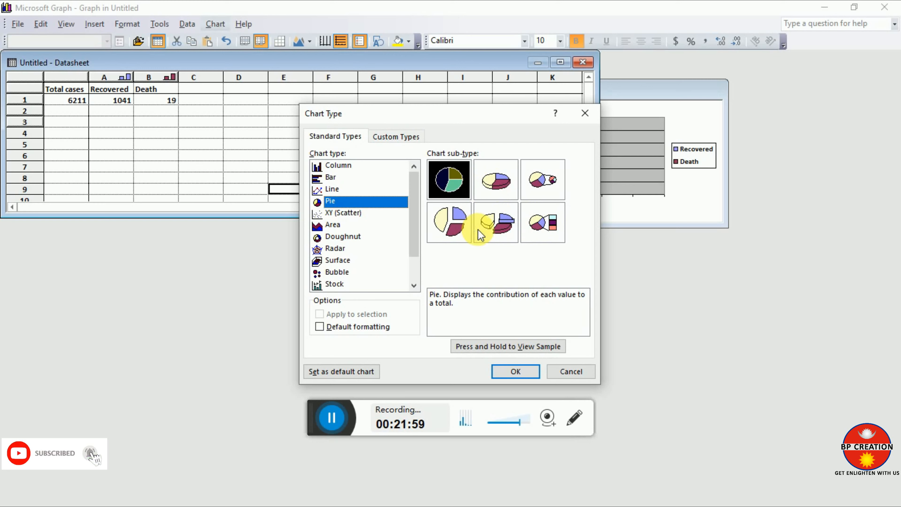
click(450, 220)
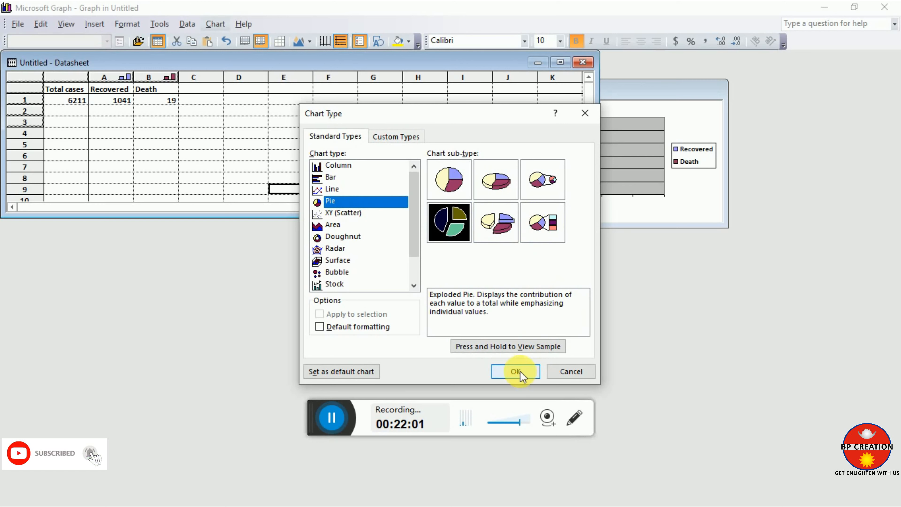
click(509, 347)
click(510, 348)
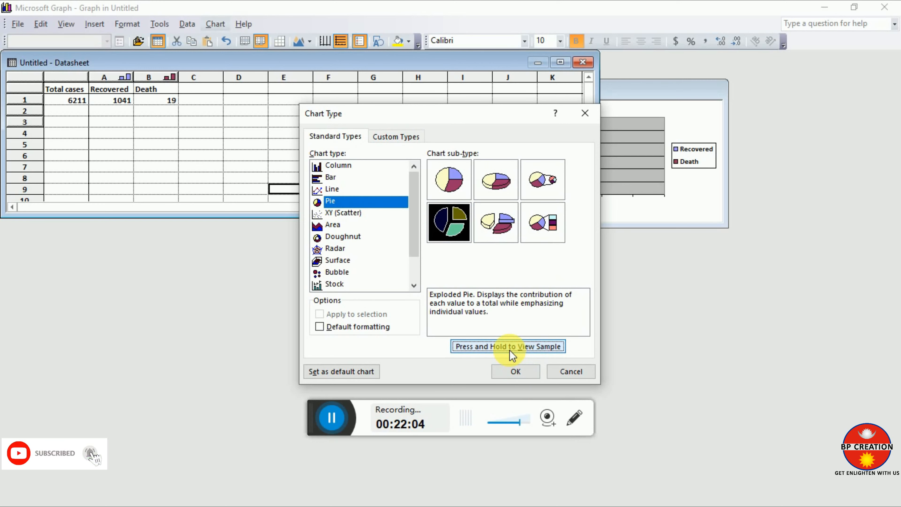
click(495, 231)
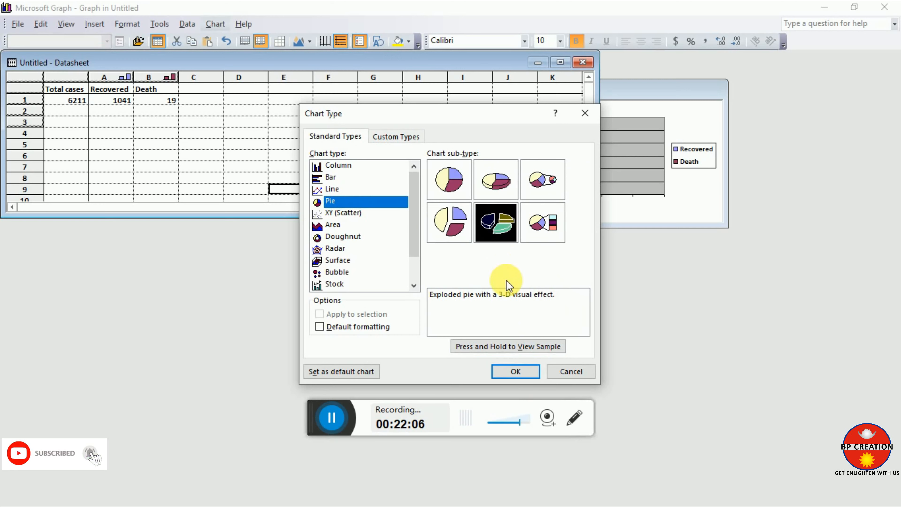
click(513, 346)
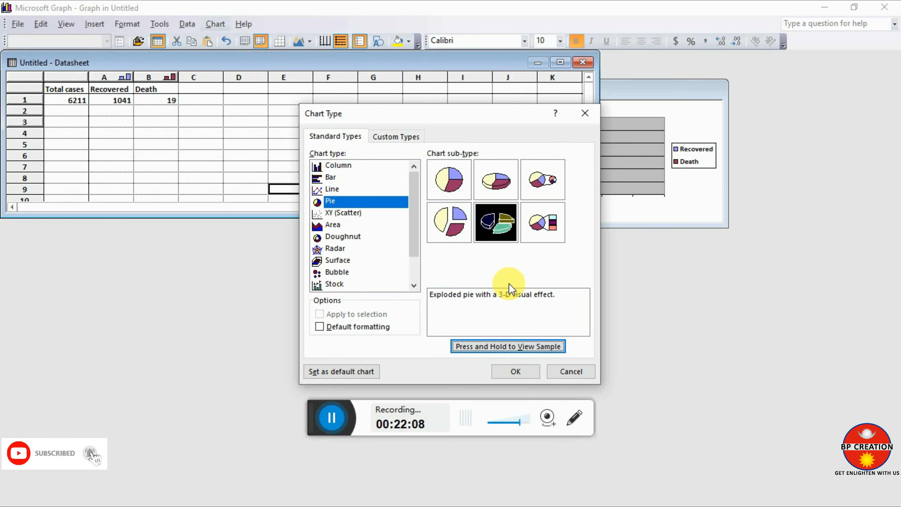
click(584, 113)
Plot the data series by row and remove the empty Column 2 and Column 3 series from the datasheet.
click(249, 40)
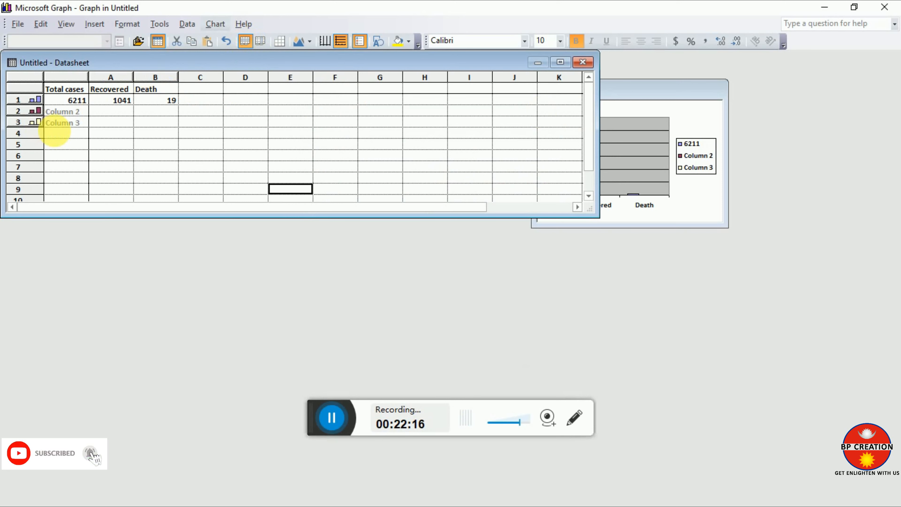
click(57, 124)
click(59, 113)
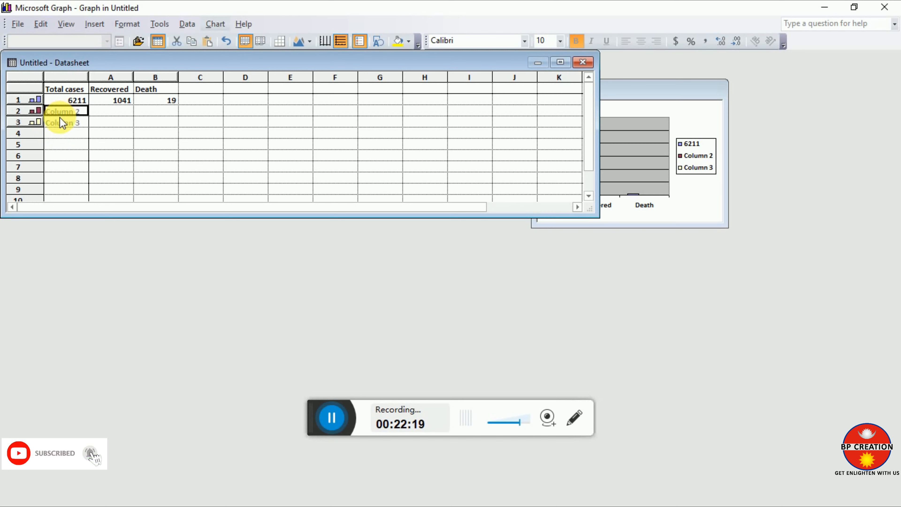
click(71, 124)
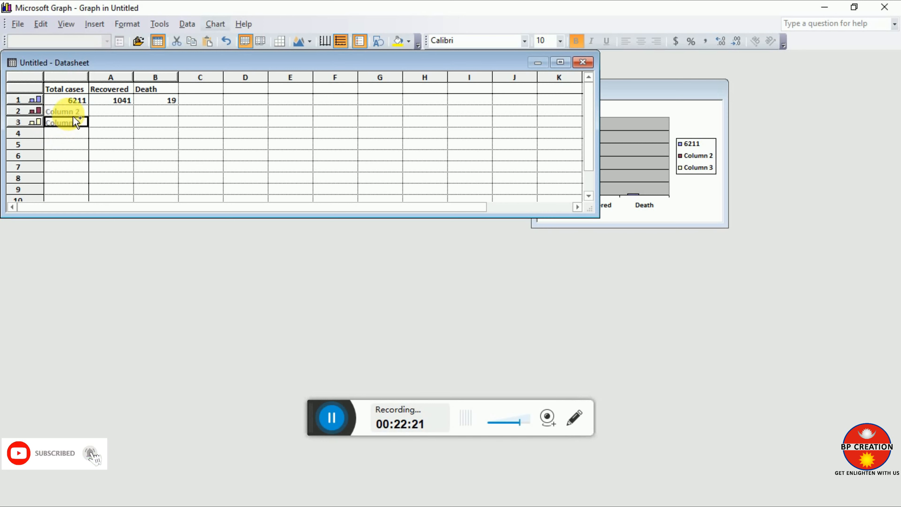
click(332, 418)
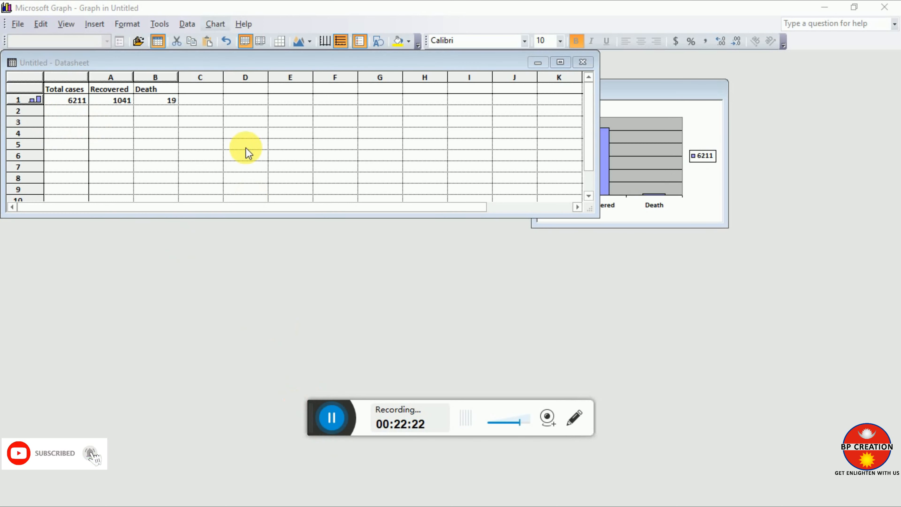
Set the chart type to Pie and preview samples of the Exploded Pie, 3-D exploded pie and Bar of Pie sub-types.
click(216, 24)
click(245, 37)
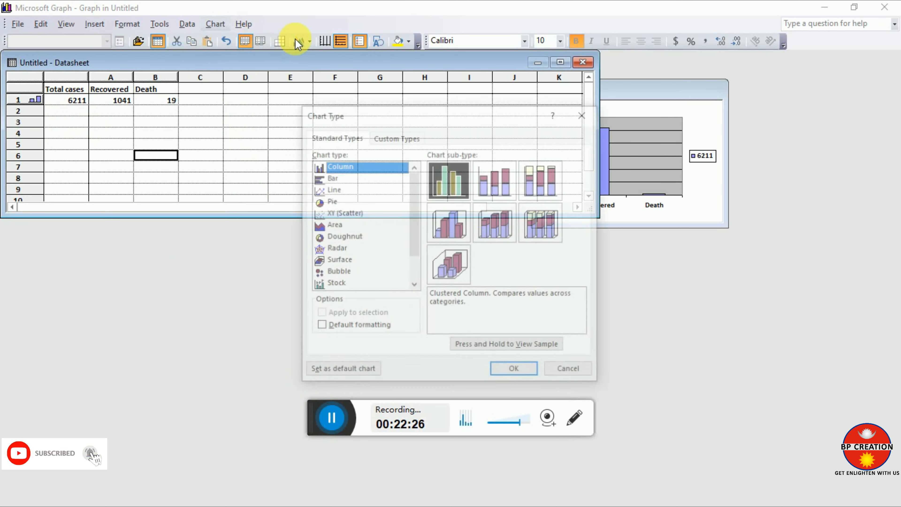
click(342, 202)
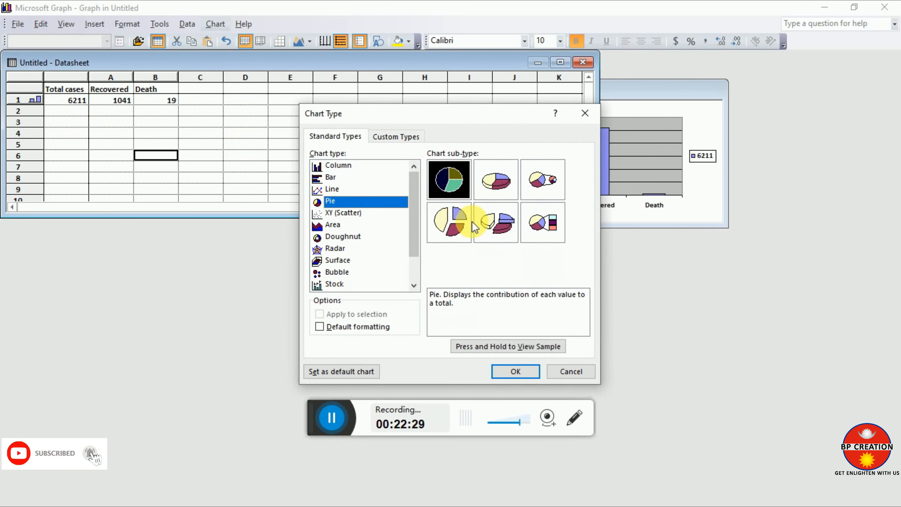
click(457, 224)
click(511, 347)
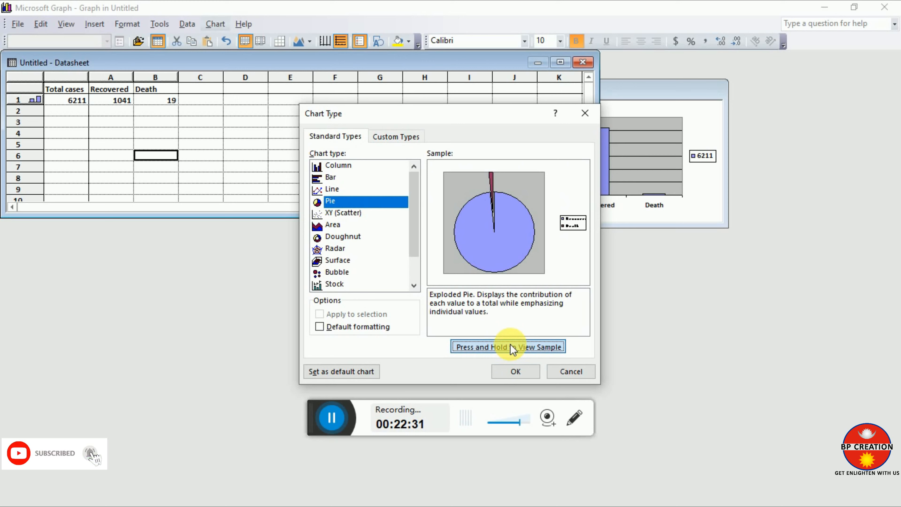
click(500, 222)
click(511, 346)
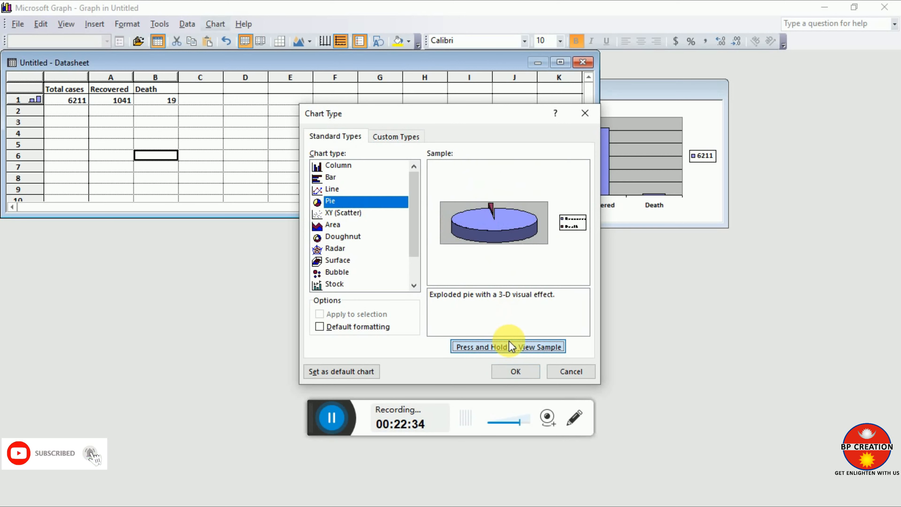
click(539, 221)
click(519, 347)
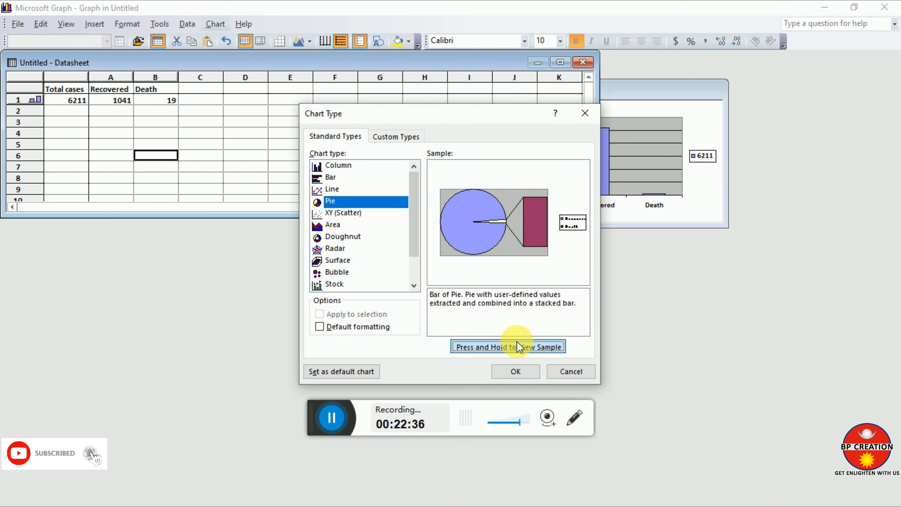
Preview samples of the 3-D pie and the standard Pie sub-types for the overall case data.
click(496, 180)
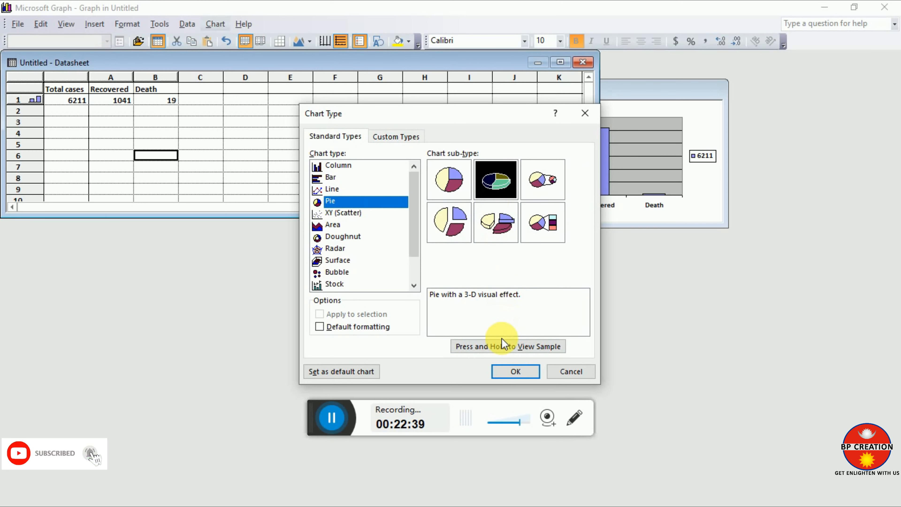
click(504, 347)
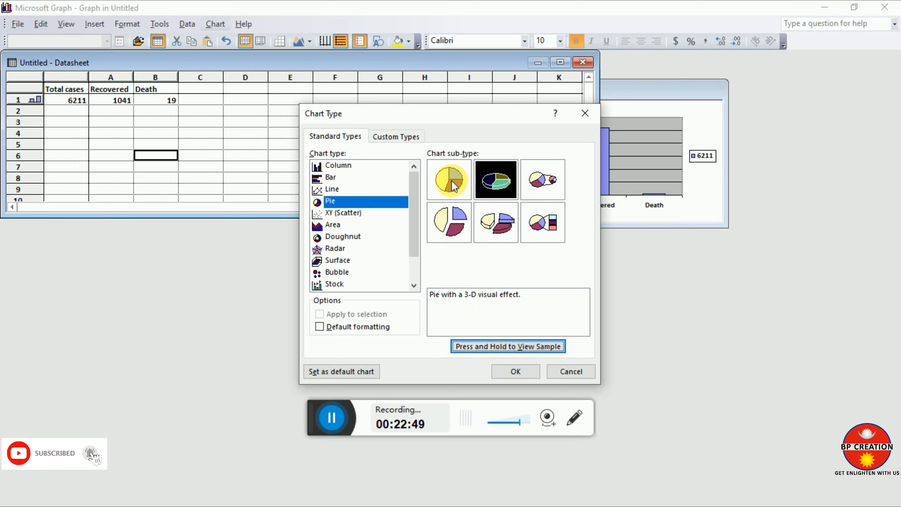
click(453, 180)
click(507, 342)
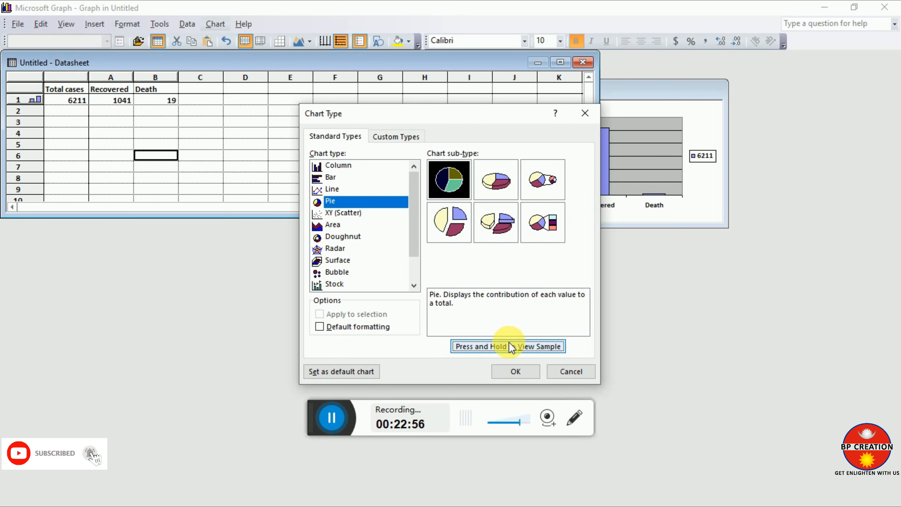
click(511, 347)
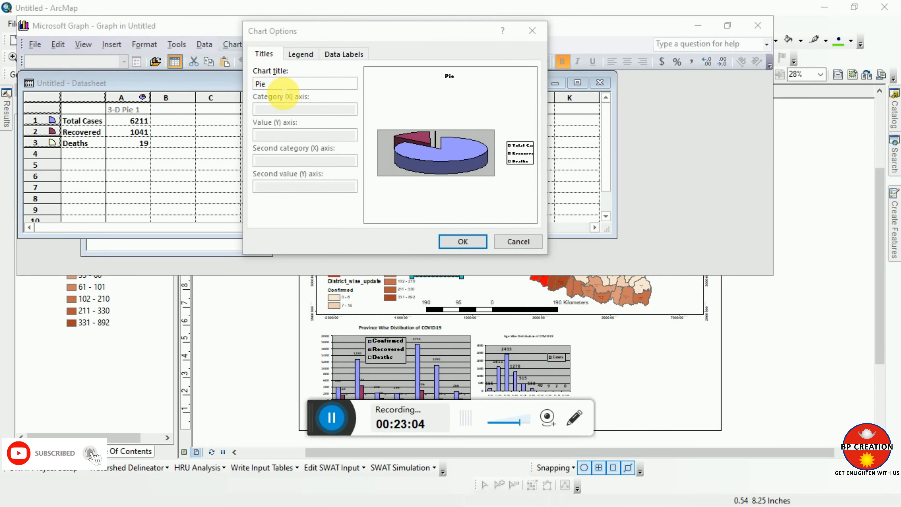
Title the chart "Pie Chart Showing Overall info", show values as data labels and close the graph editor.
click(282, 86)
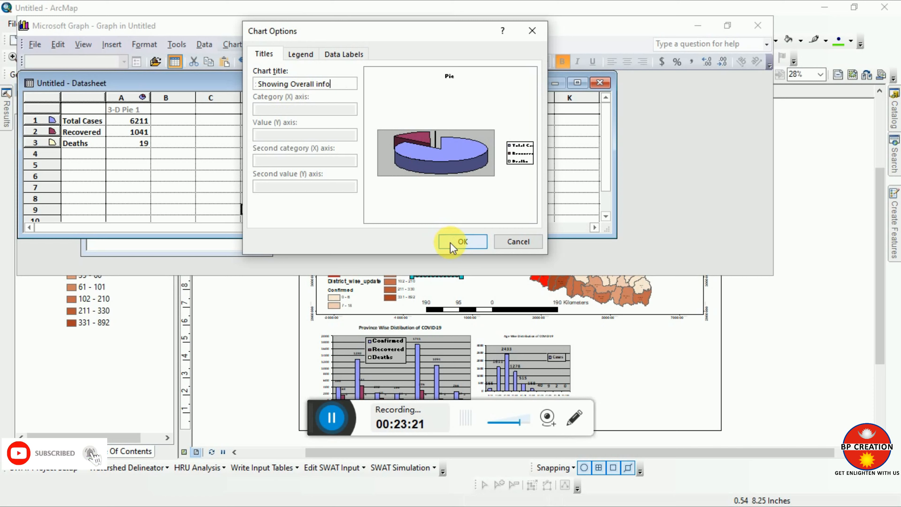
click(341, 53)
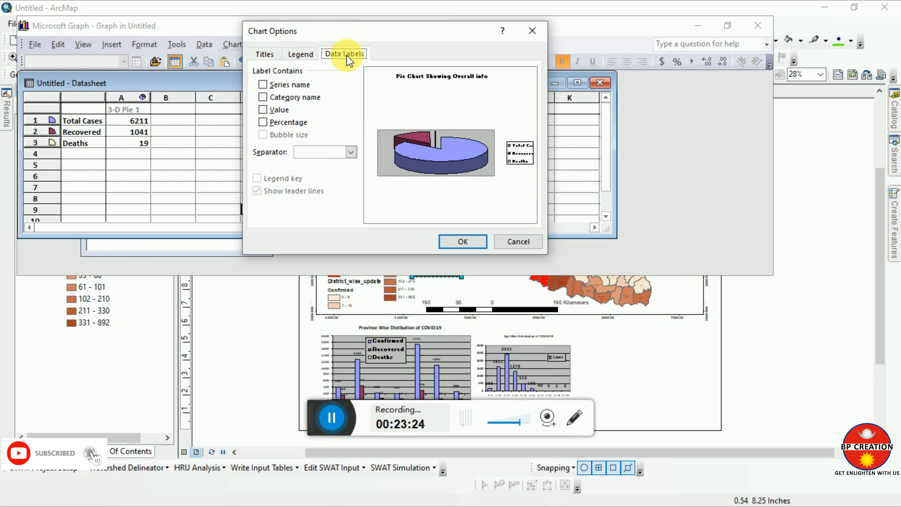
click(262, 110)
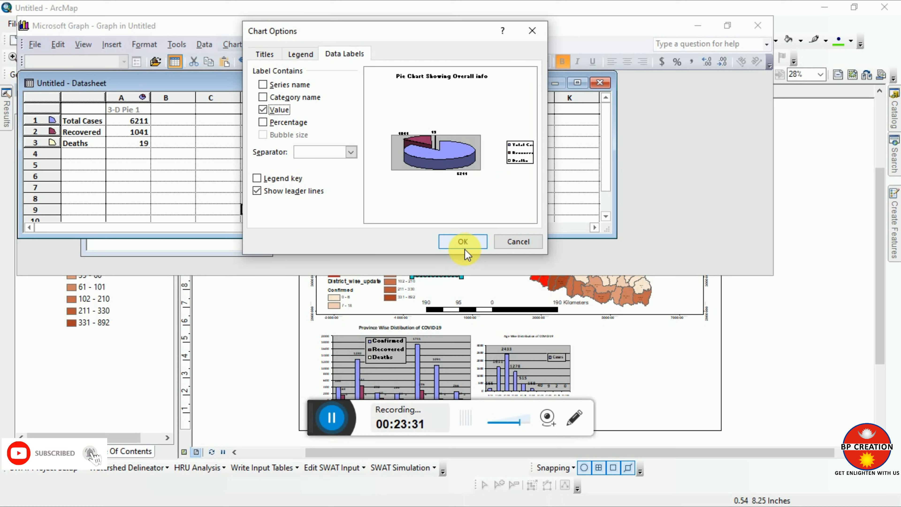
click(465, 241)
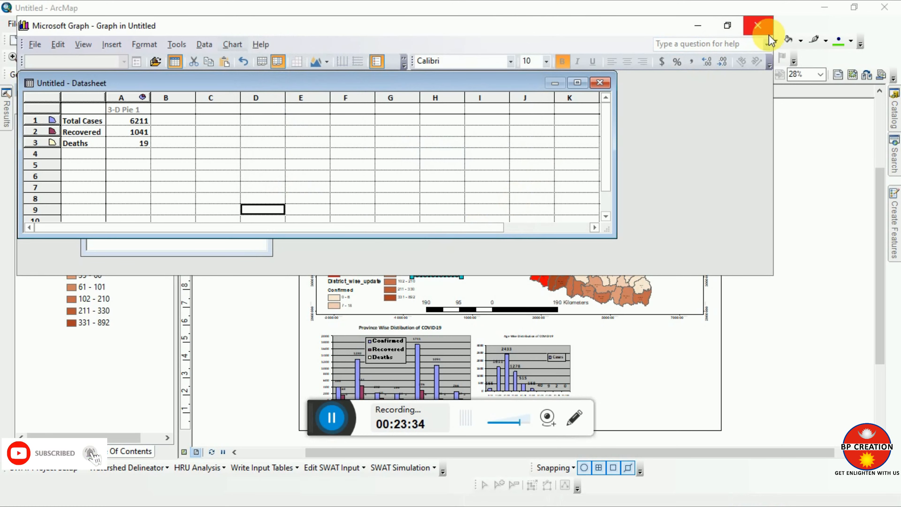
click(758, 25)
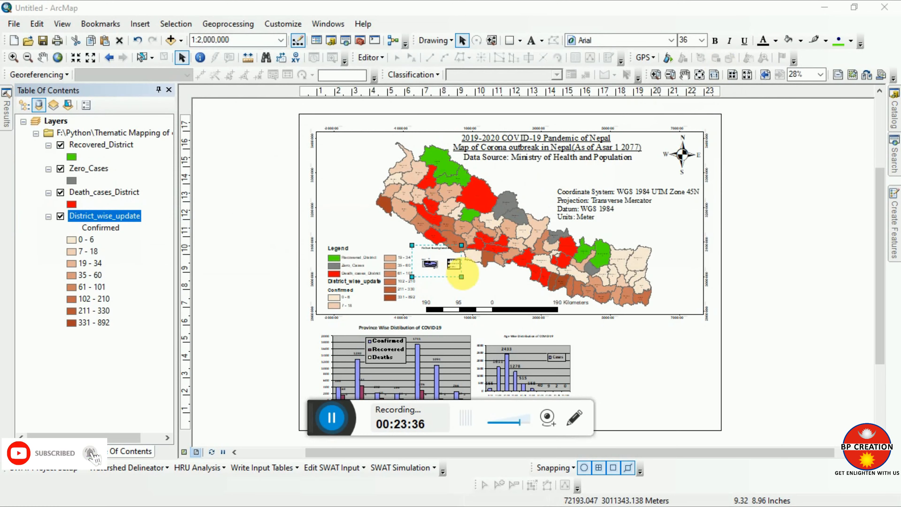
Enlarge the pie chart on the layout and reopen it for editing with its chart window moved clear of the datasheet.
drag(461, 277, 520, 314)
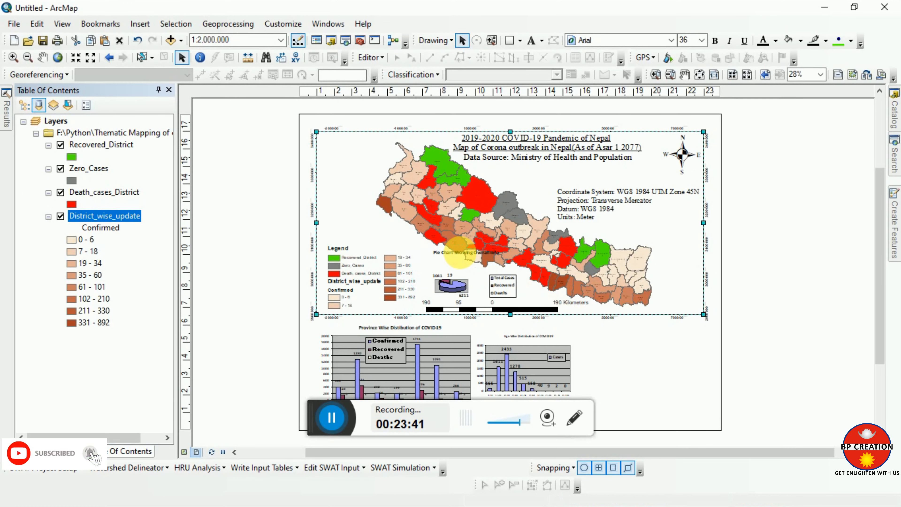
double_click(463, 258)
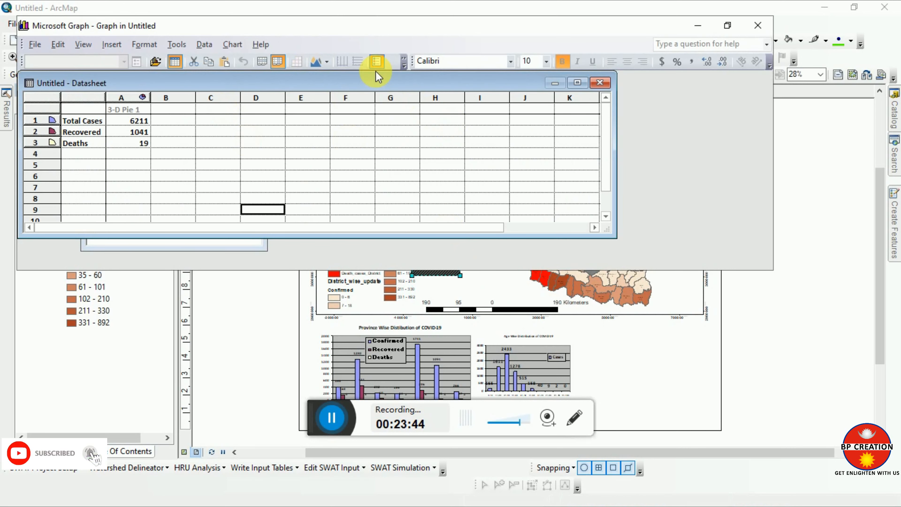
click(728, 26)
drag(461, 84, 465, 133)
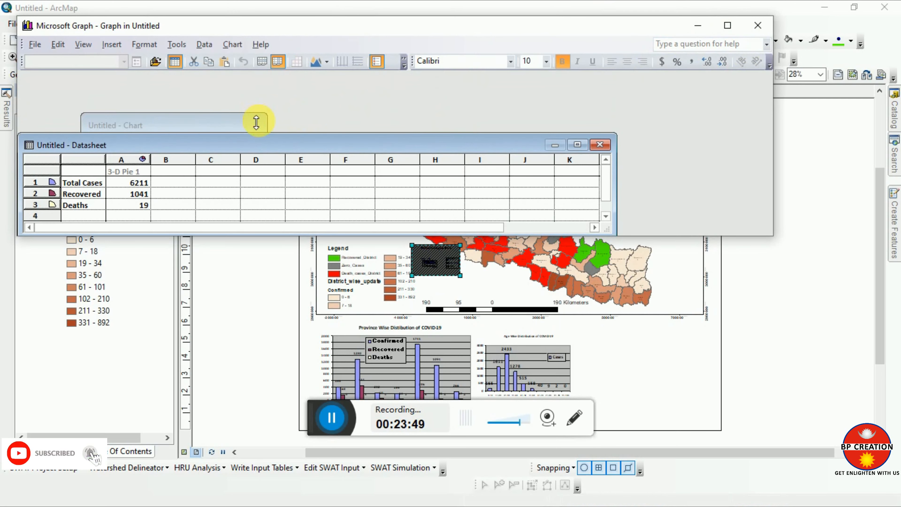
drag(217, 123, 718, 87)
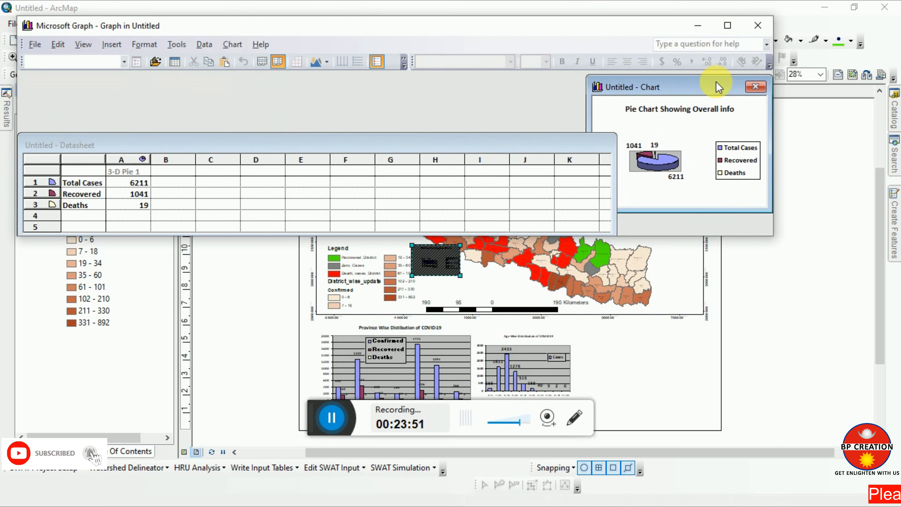
Set the font size of the pie chart's title to 7.
click(702, 108)
double_click(702, 108)
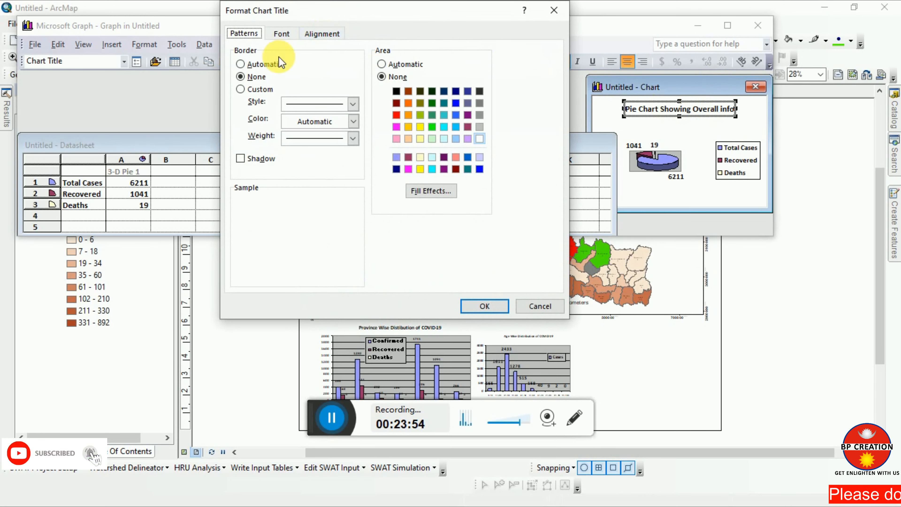
click(281, 33)
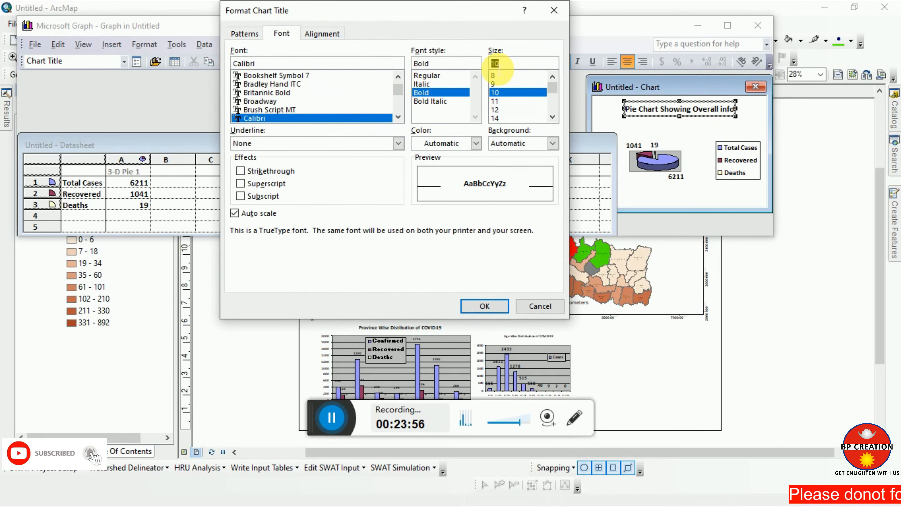
text(7)
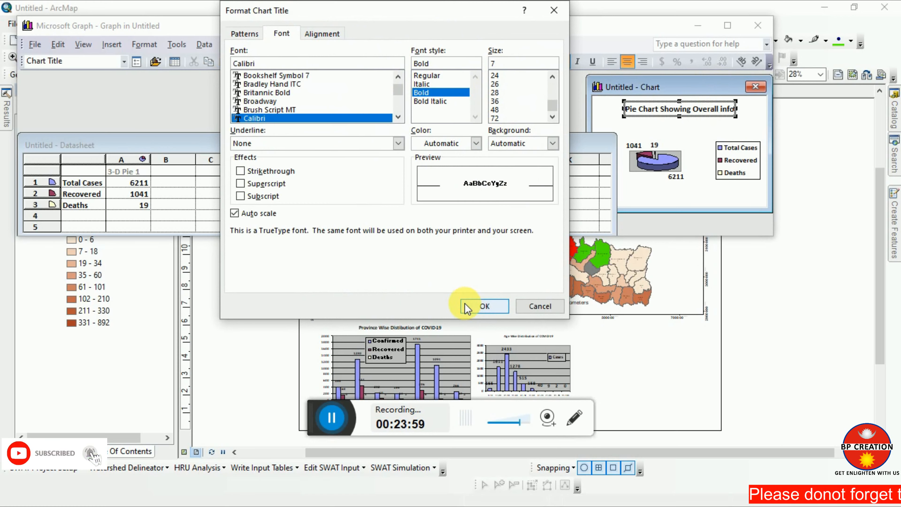
click(484, 306)
click(668, 160)
double_click(669, 159)
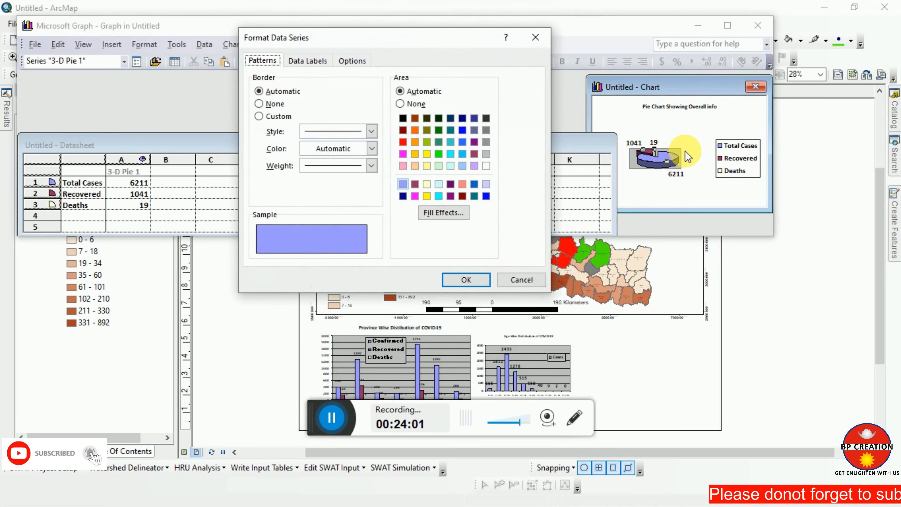
click(535, 37)
Select the plot area around the 3-D pie and enlarge it within the chart.
click(679, 136)
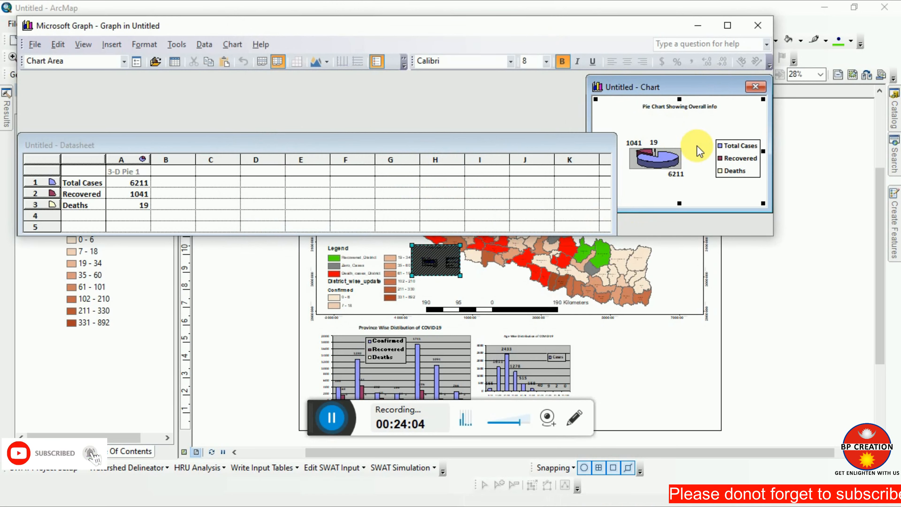
click(726, 159)
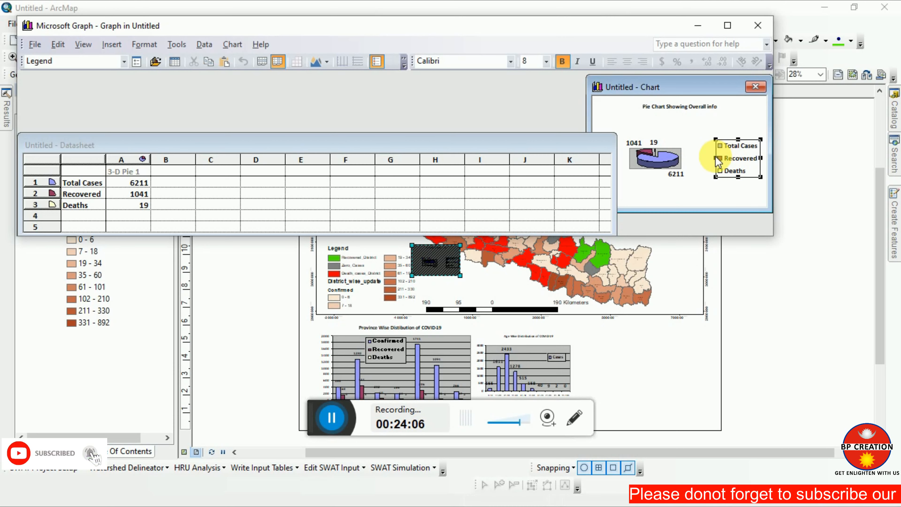
click(669, 156)
click(630, 174)
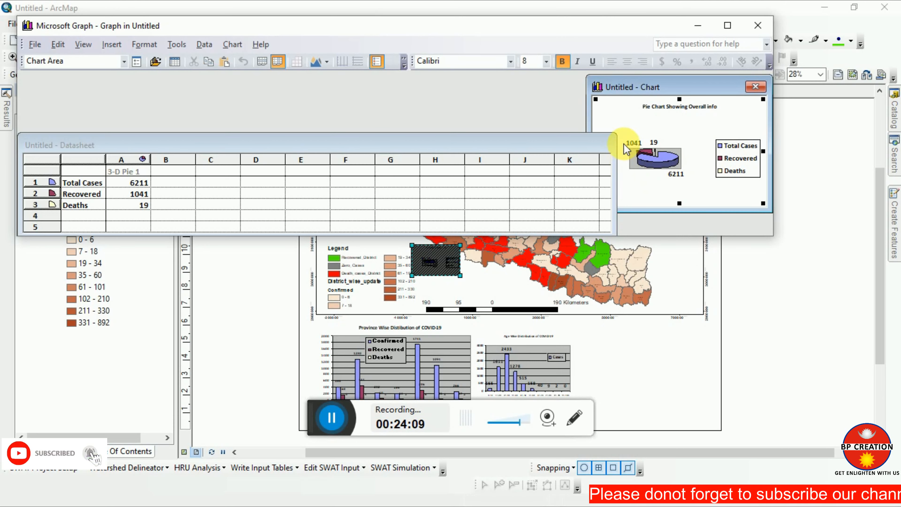
click(639, 141)
click(679, 140)
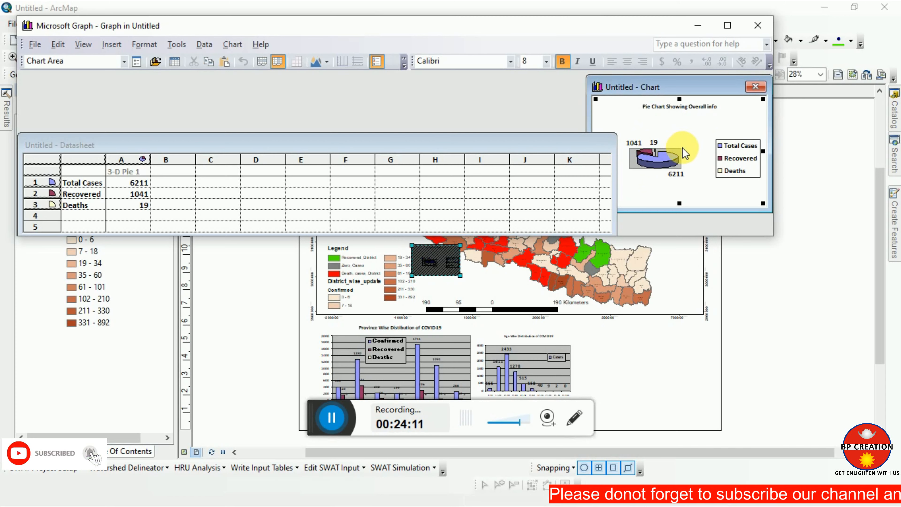
click(679, 153)
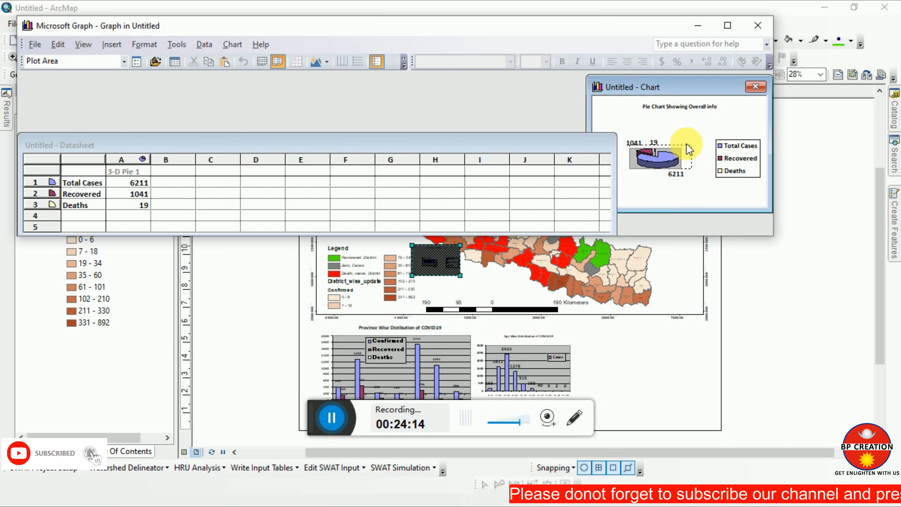
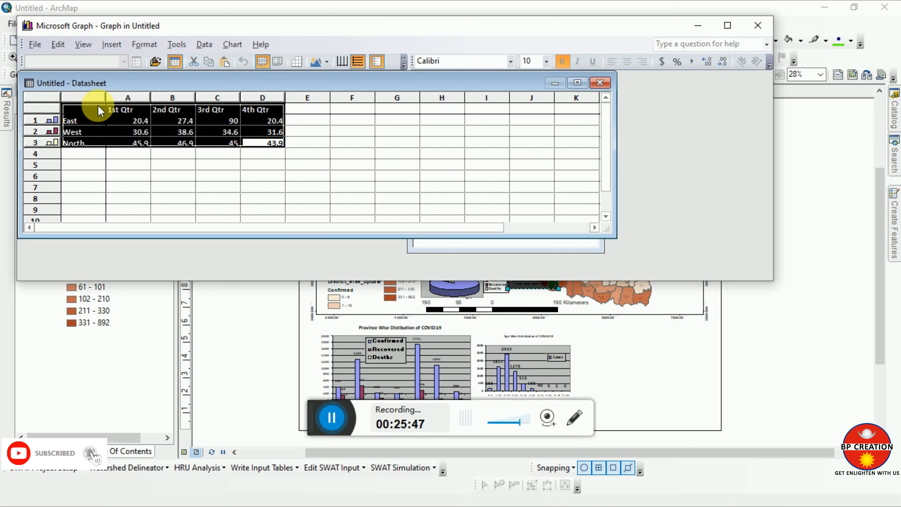
Clear the sample data from the new graph's datasheet and delete the emptied cells' entire columns.
key(Delete)
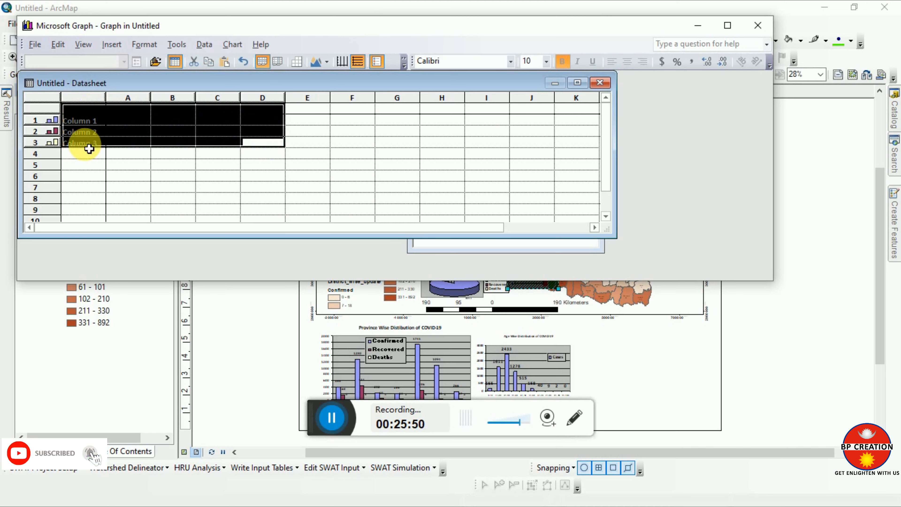
right_click(90, 132)
click(117, 204)
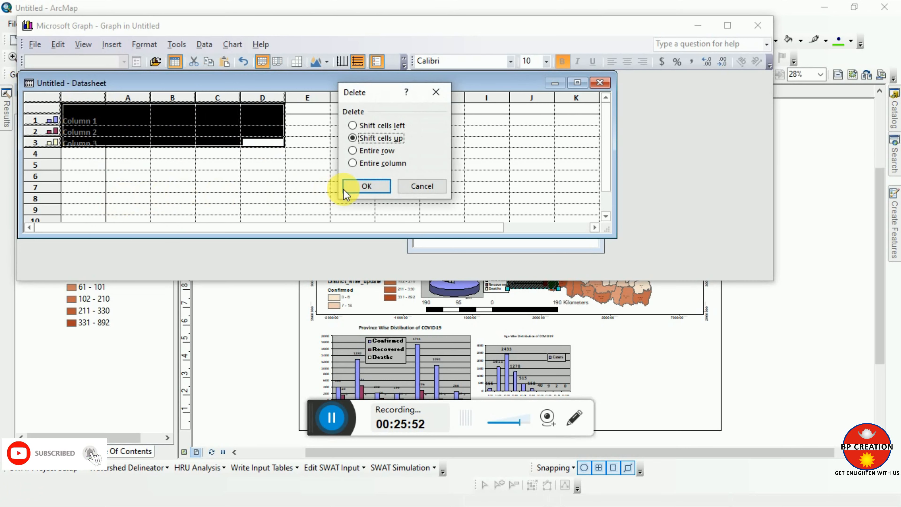
click(360, 164)
click(365, 186)
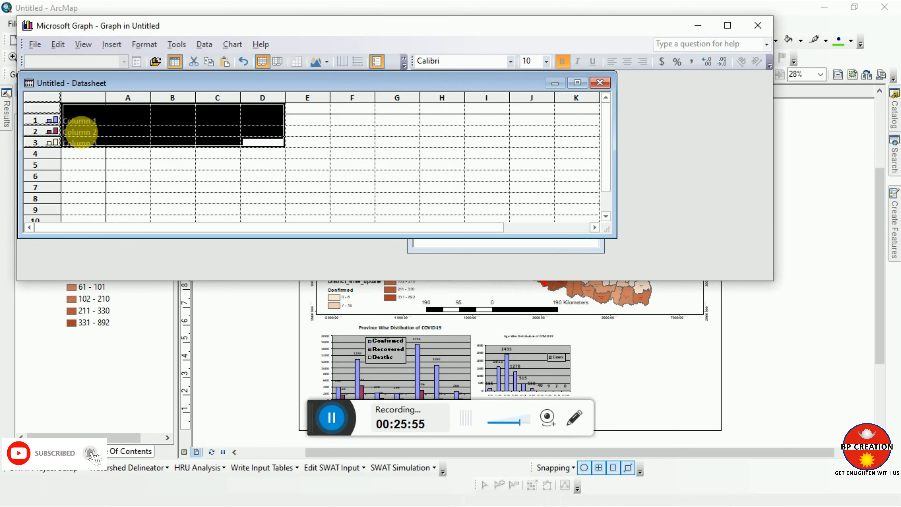
click(89, 131)
right_click(89, 131)
click(263, 131)
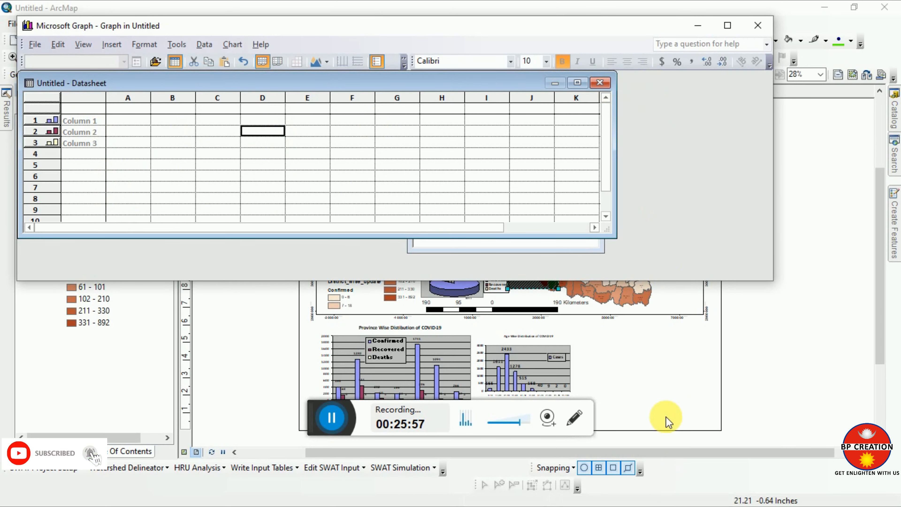
Switch to the Excel workbook and copy the Dates and Confirmed columns A1:B147 from the Trend of COVID-19 cases sheet.
click(824, 7)
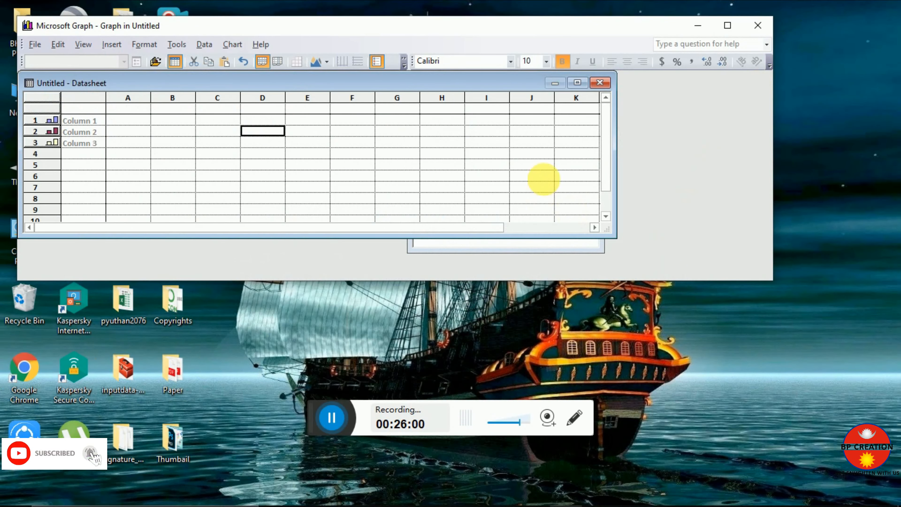
mouse_move(523, 502)
click(449, 408)
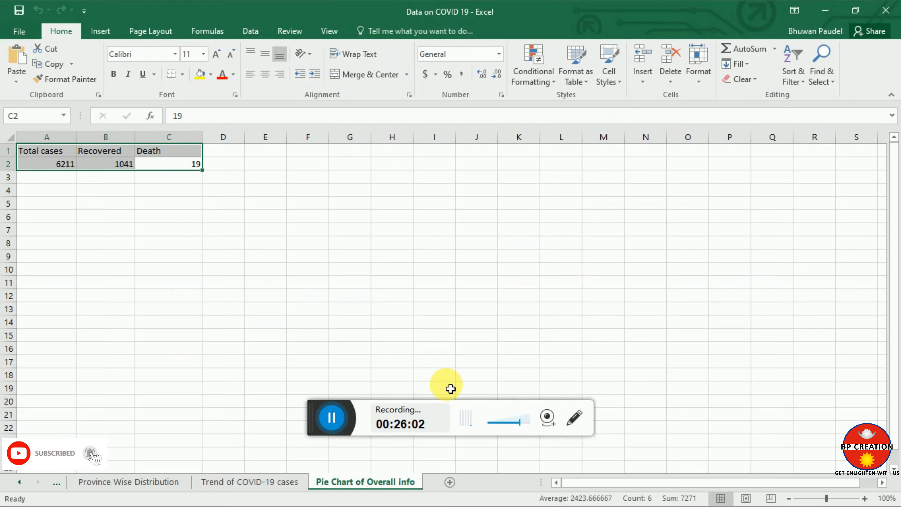
click(282, 481)
scroll(107, 151, up, 20)
scroll(100, 153, up, 18)
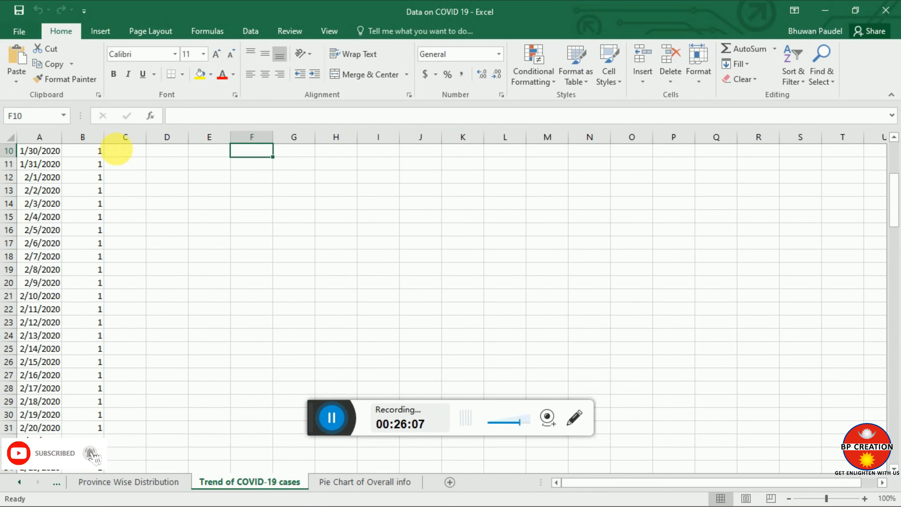
drag(38, 156, 76, 203)
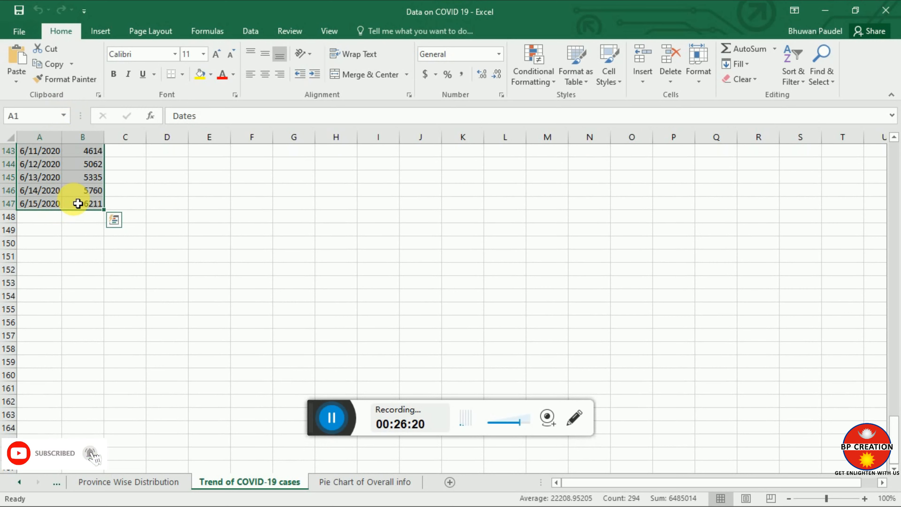
key(ctrl+c)
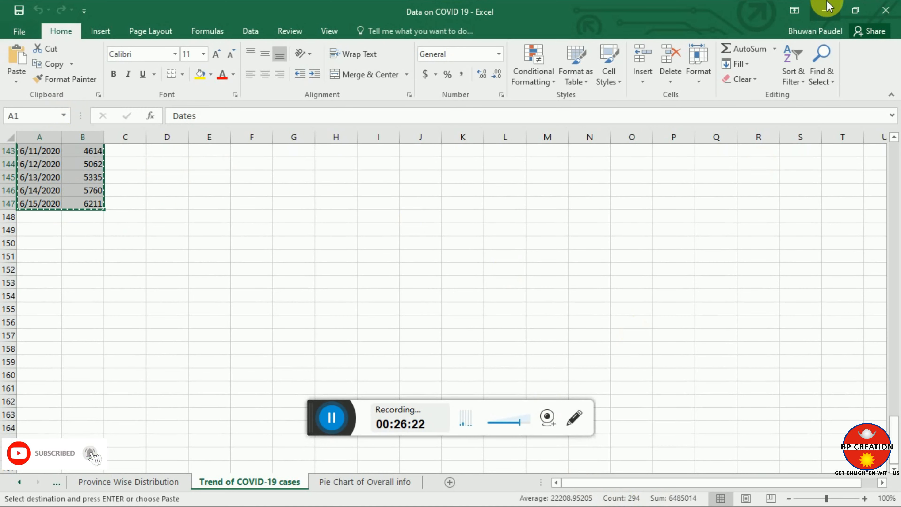
click(825, 9)
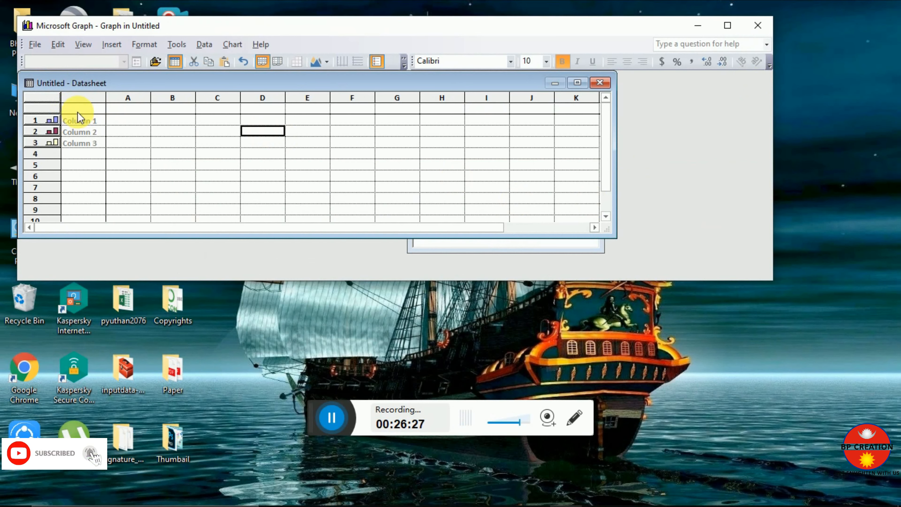
Try pasting the copied dates and confirmed cases into the graph datasheet from its header row, and undo the paste.
drag(77, 112, 91, 191)
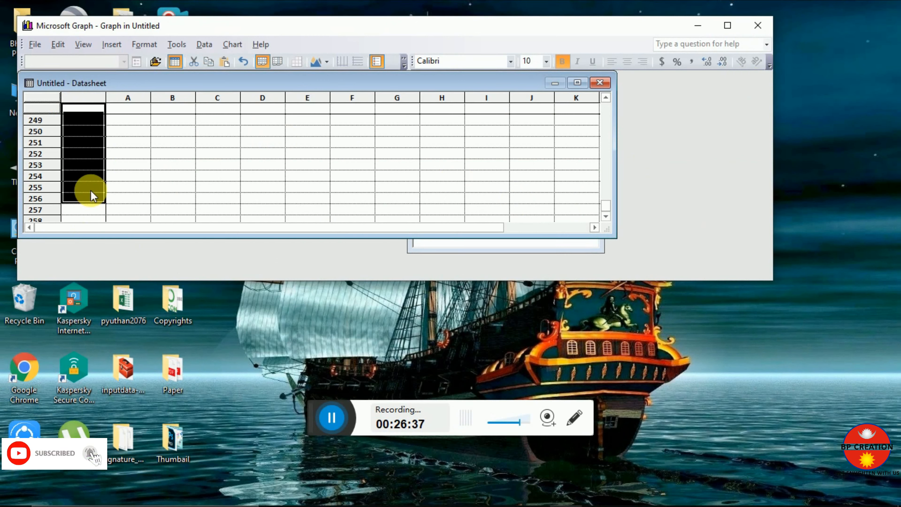
drag(93, 137, 67, 216)
scroll(102, 149, down, 1)
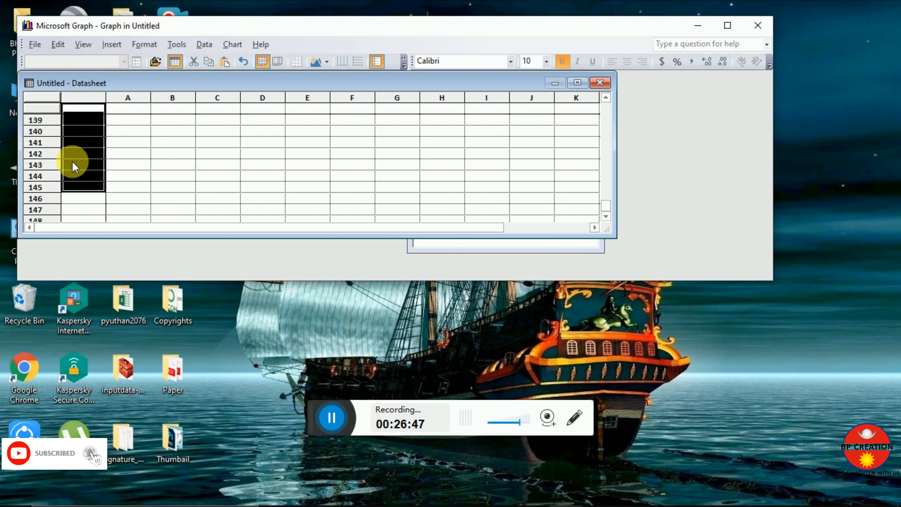
key(ctrl+v)
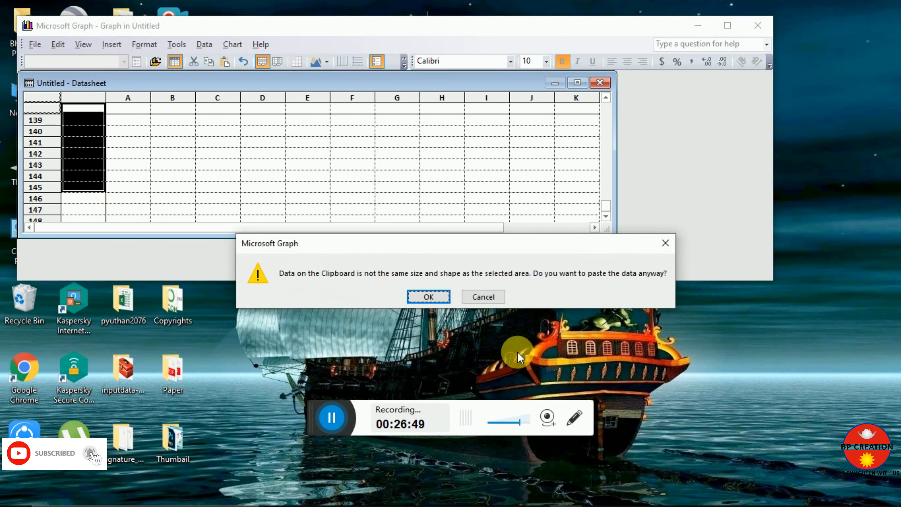
click(410, 298)
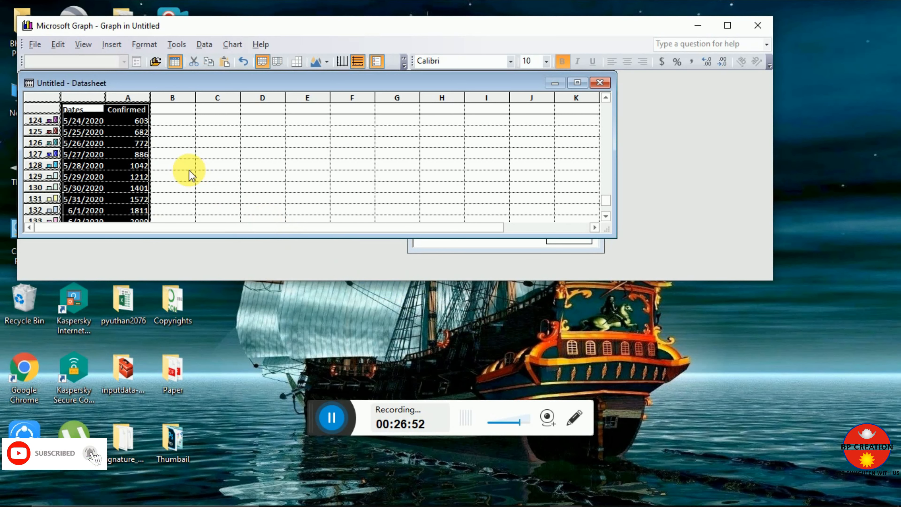
scroll(189, 174, up, 20)
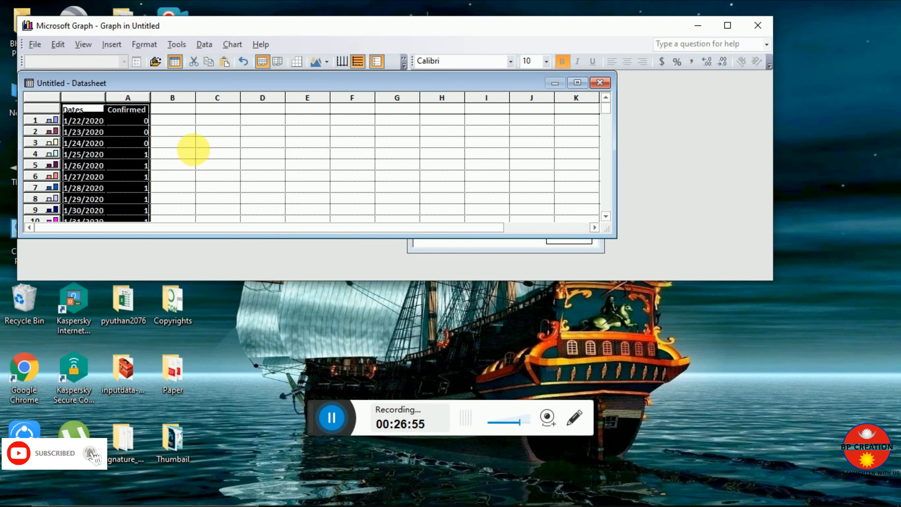
key(ctrl+z)
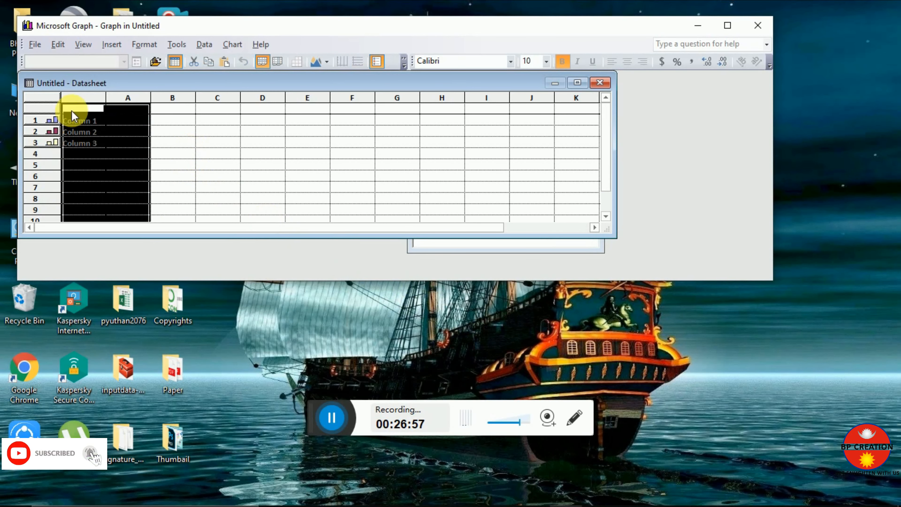
Paste the copied dates and confirmed cases into the datasheet's first two columns, starting at row 1.
drag(72, 110, 116, 151)
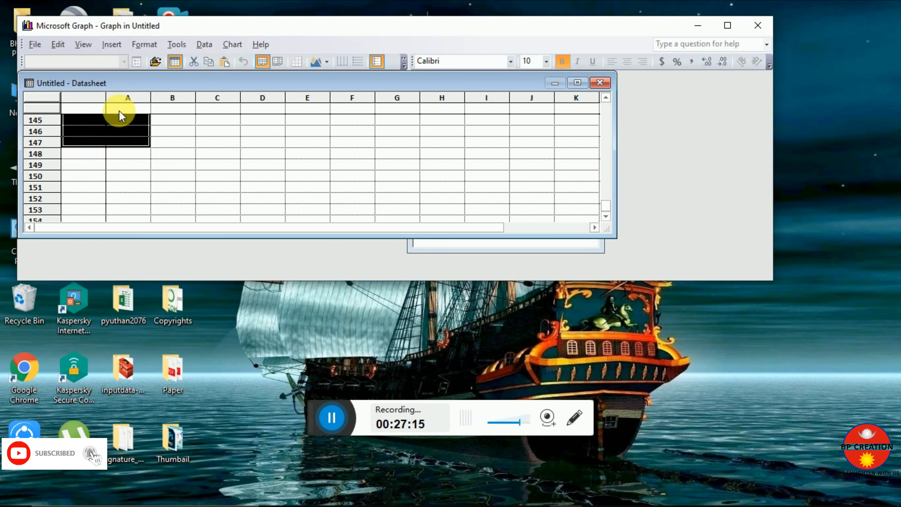
key(ctrl+v)
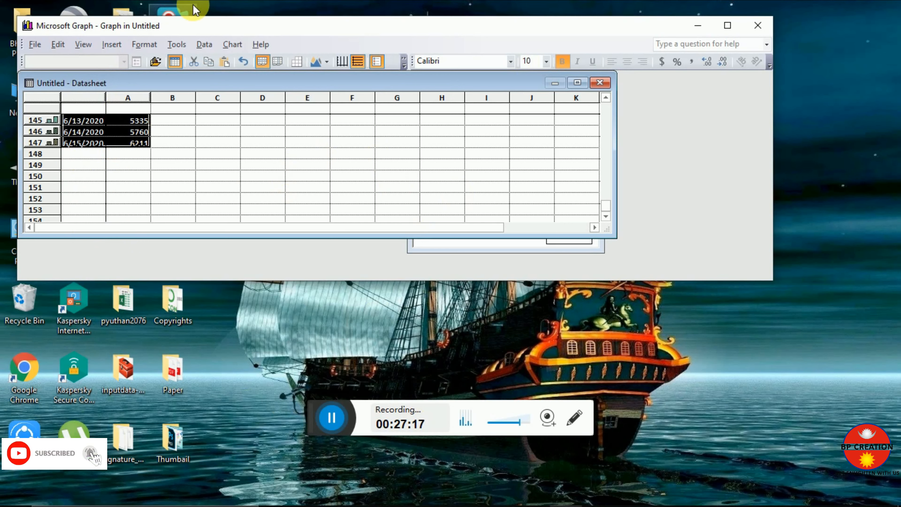
scroll(230, 117, up, 15)
scroll(217, 115, up, 20)
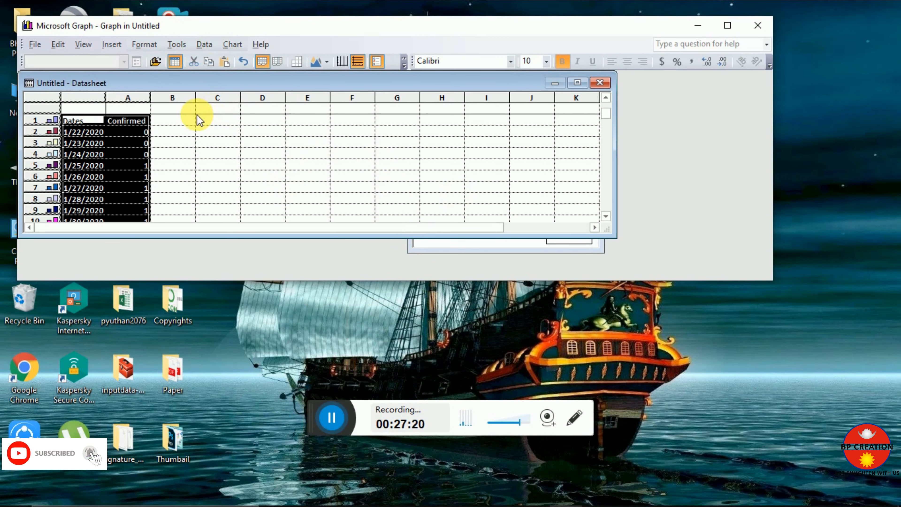
Delete the pasted Dates cell in row 1 of the datasheet with the Shift cells left option.
click(88, 118)
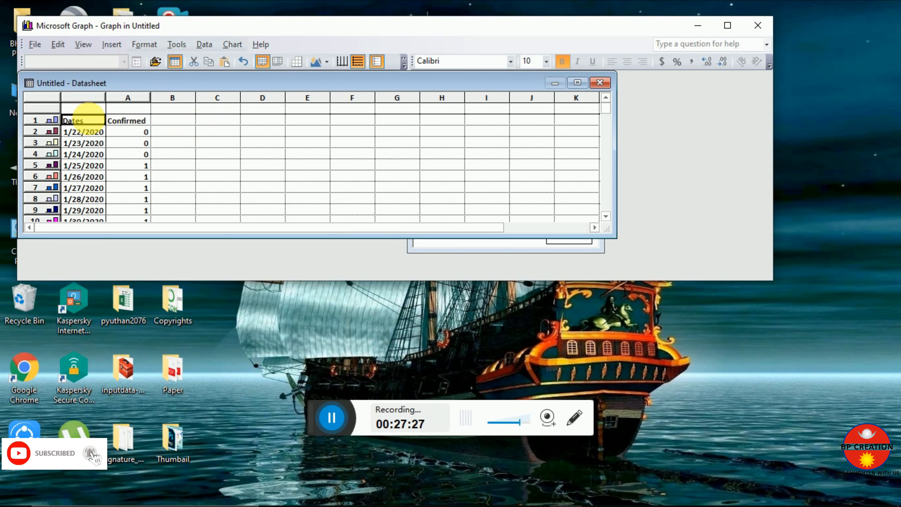
right_click(89, 118)
click(119, 191)
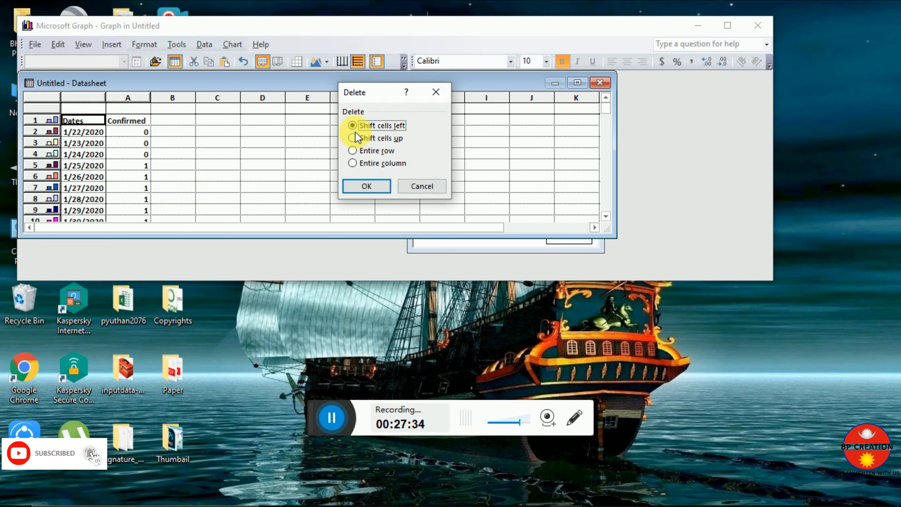
click(368, 186)
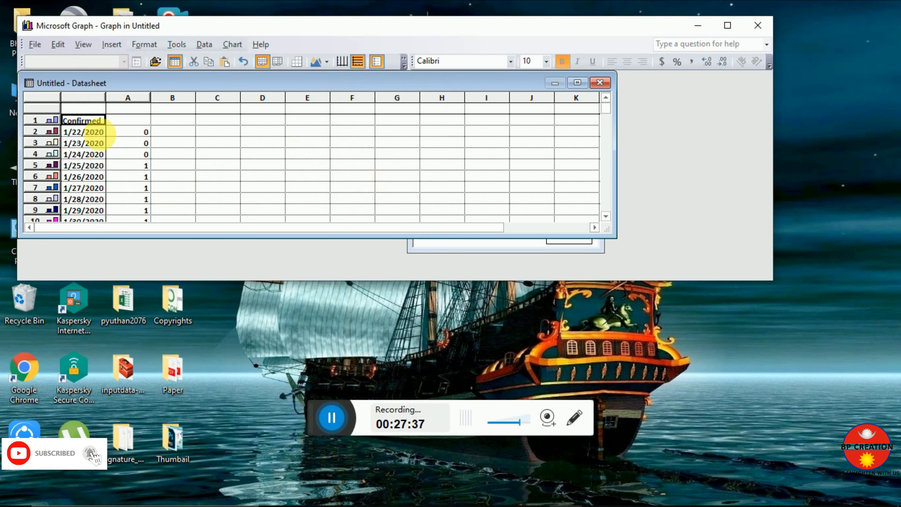
Delete the entire row 1 that holds the pasted Confirmed heading from the datasheet.
right_click(81, 124)
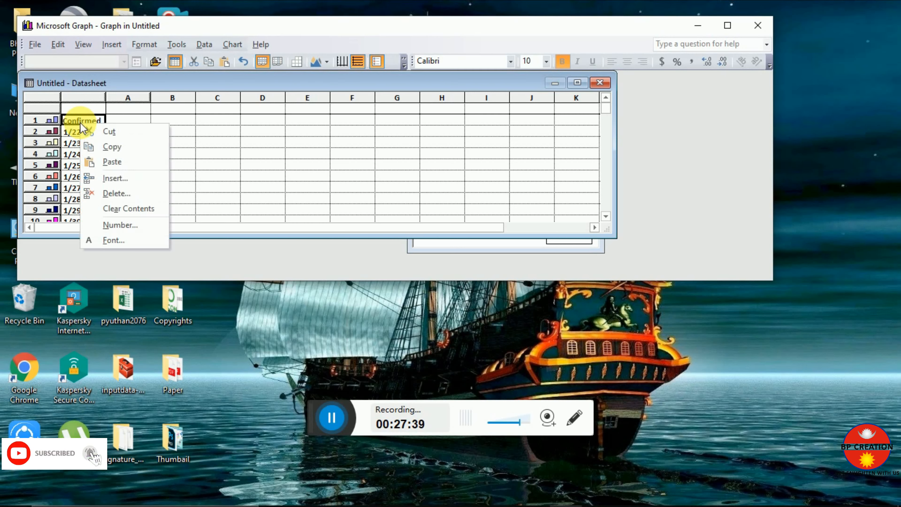
click(103, 194)
click(353, 151)
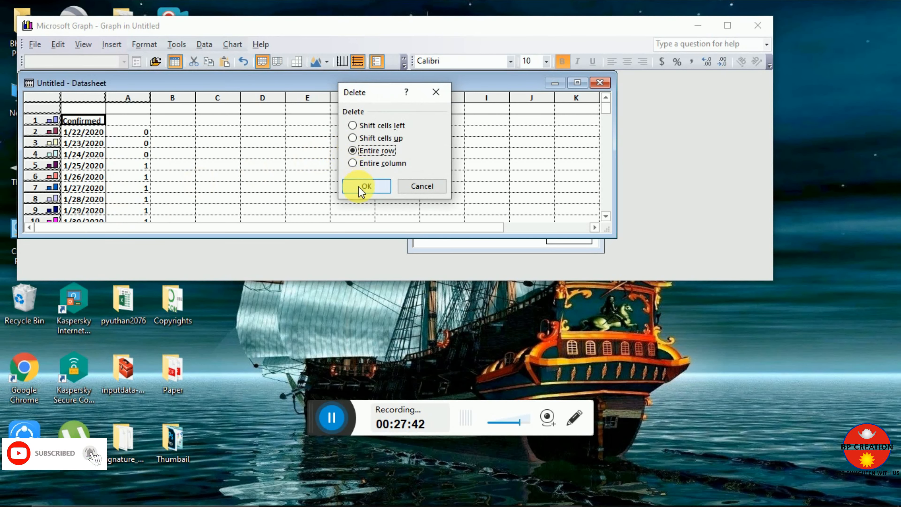
click(367, 186)
Enter Dates and Cases as the headings of the two data columns in the datasheet's header row.
click(79, 108)
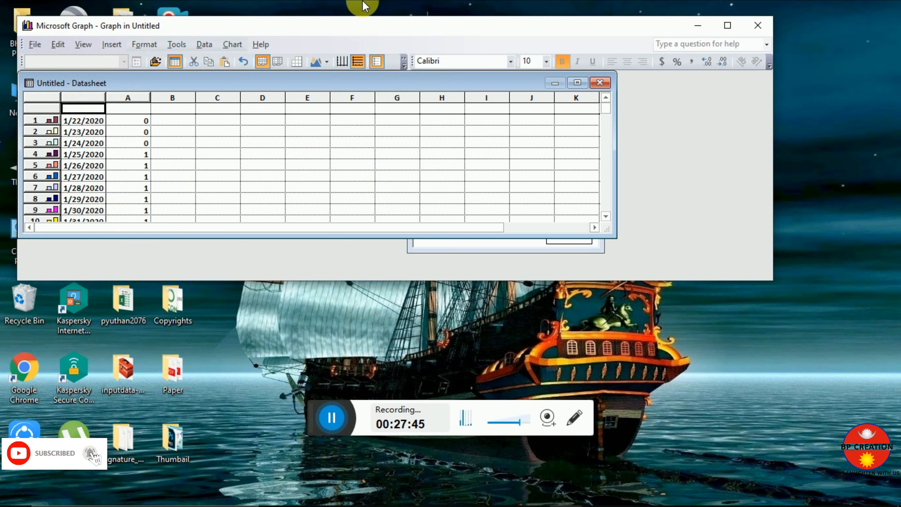
text(Dates)
key(Tab)
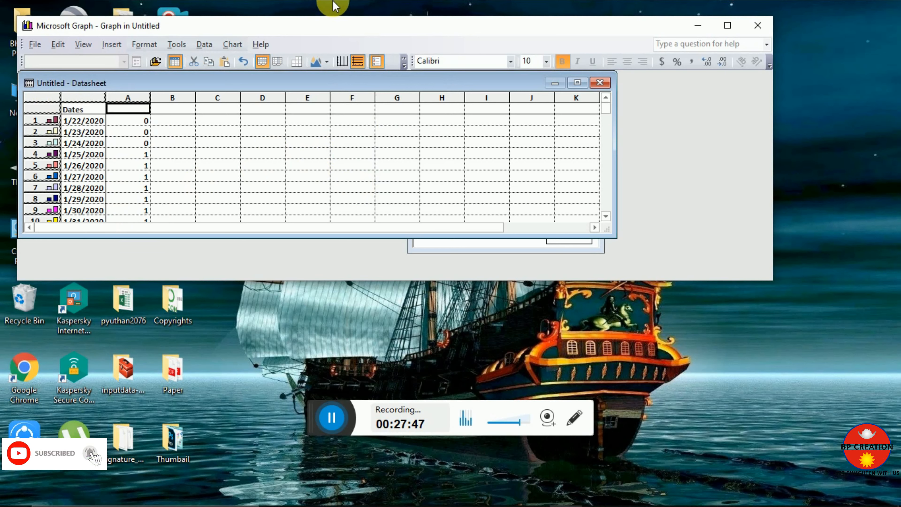
text(C)
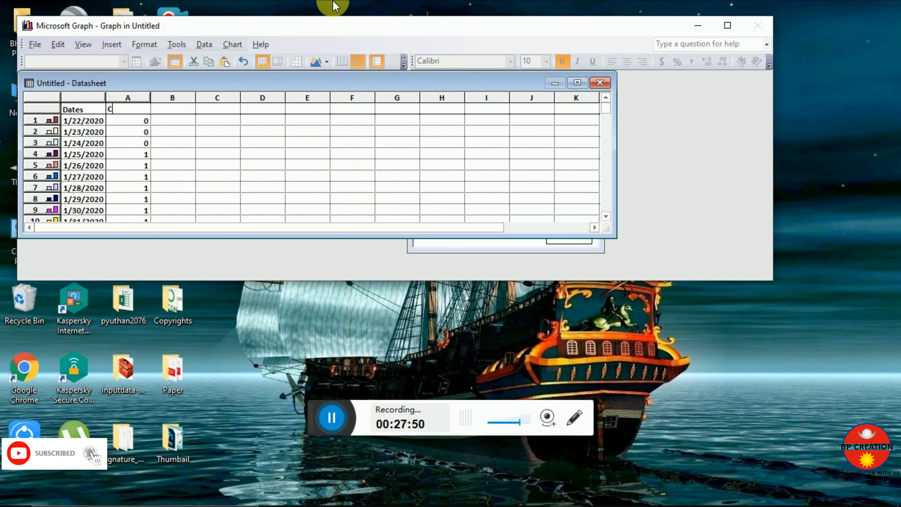
text(ases)
Set the graph to plot its data series by column.
click(204, 44)
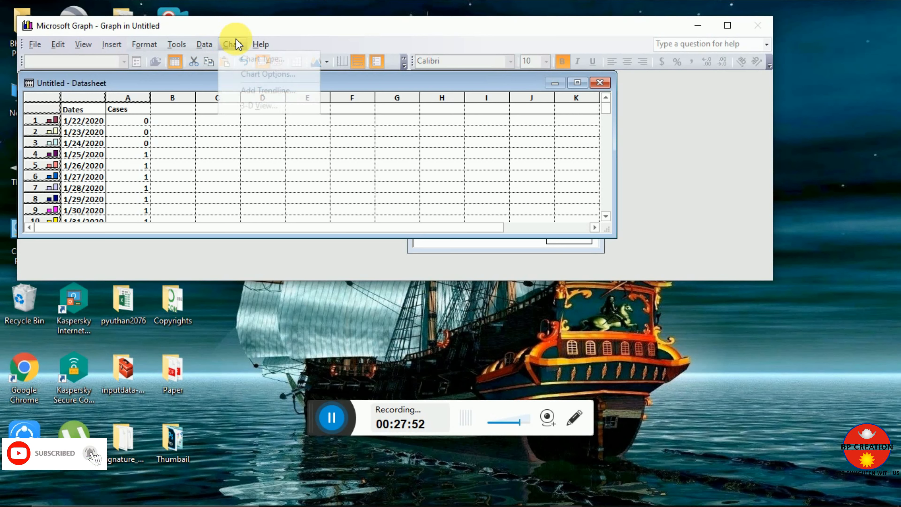
click(205, 153)
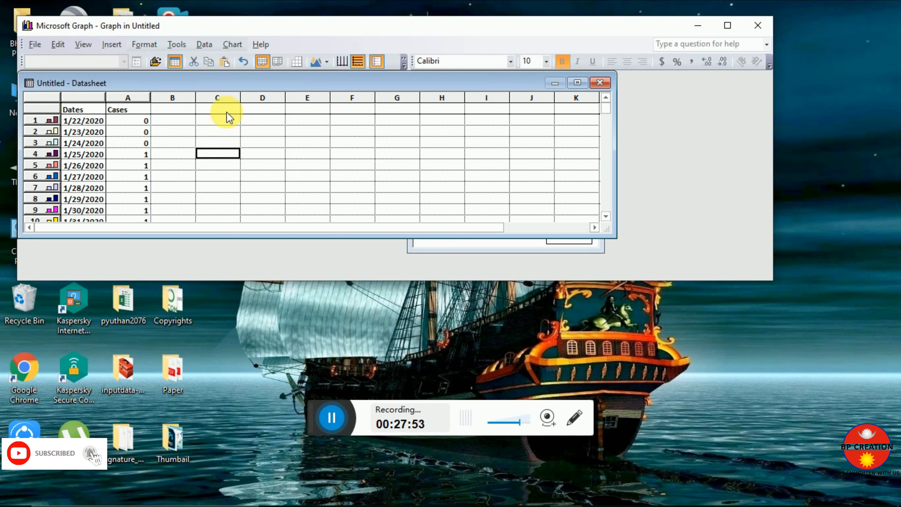
click(279, 62)
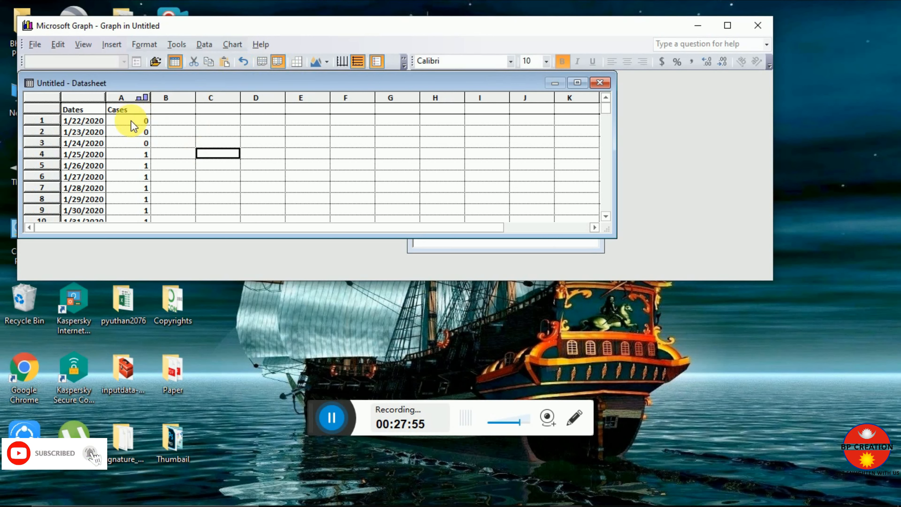
Change the chart type to Line with the plain line sub-type without markers, and bring the chart window in front of the datasheet.
click(232, 54)
click(273, 72)
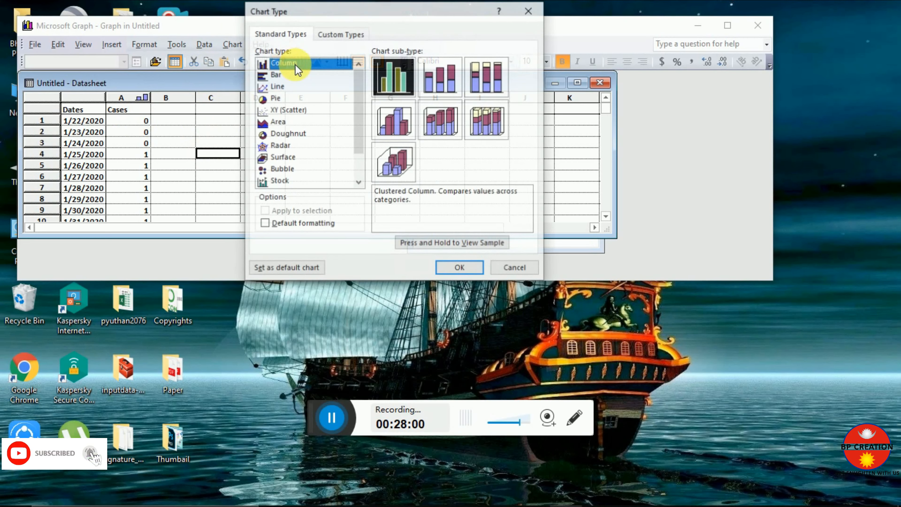
click(277, 85)
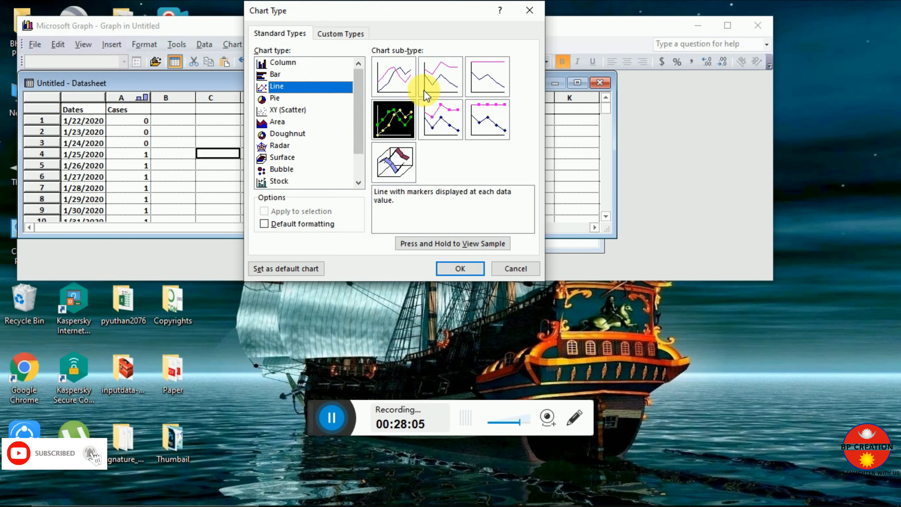
click(389, 85)
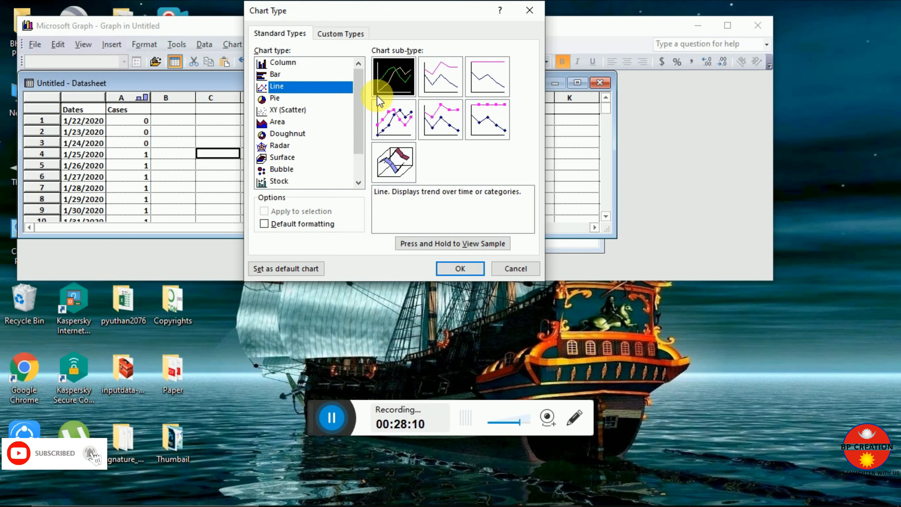
click(449, 245)
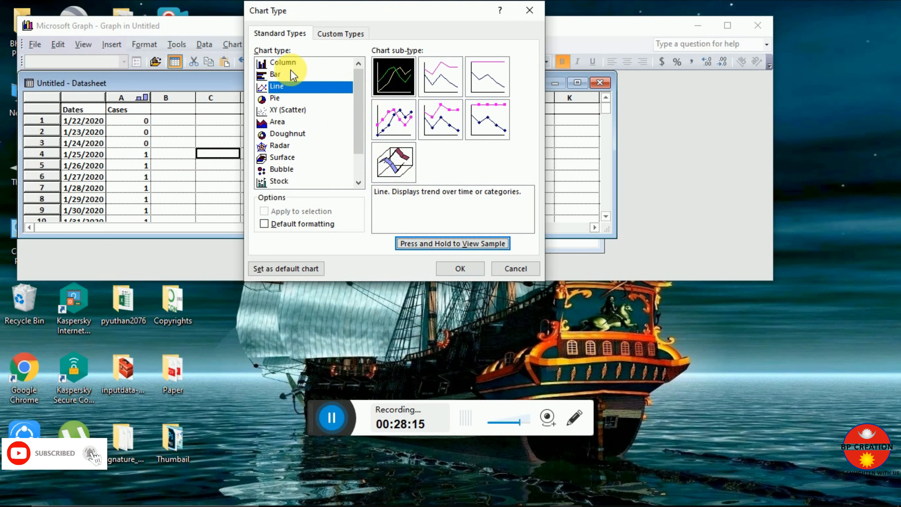
click(280, 110)
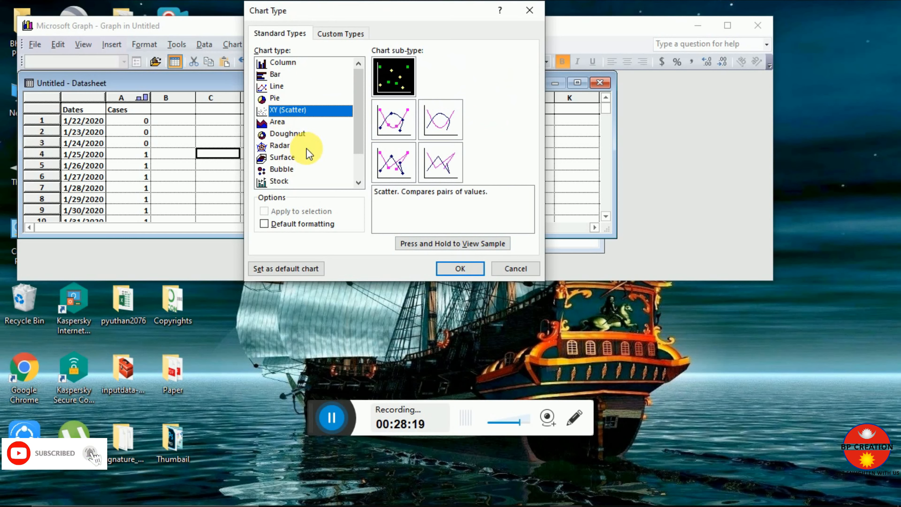
click(285, 99)
click(279, 110)
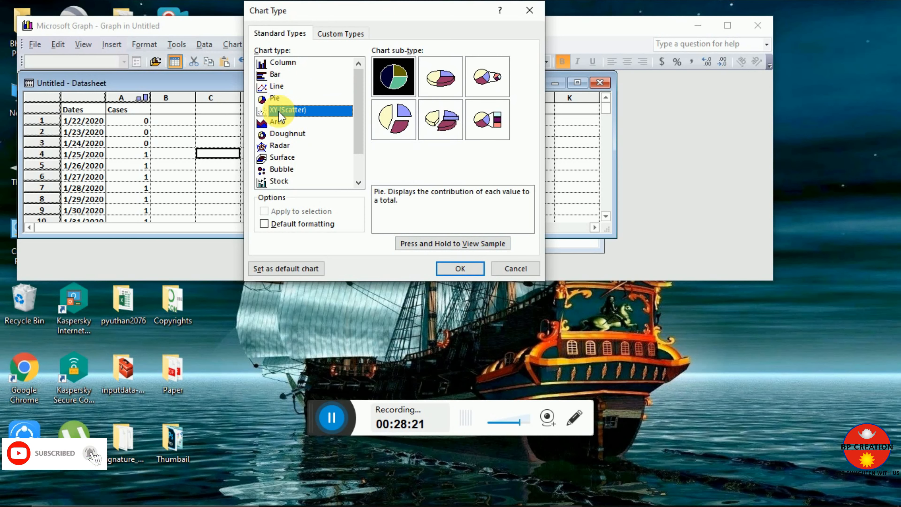
click(272, 87)
click(404, 83)
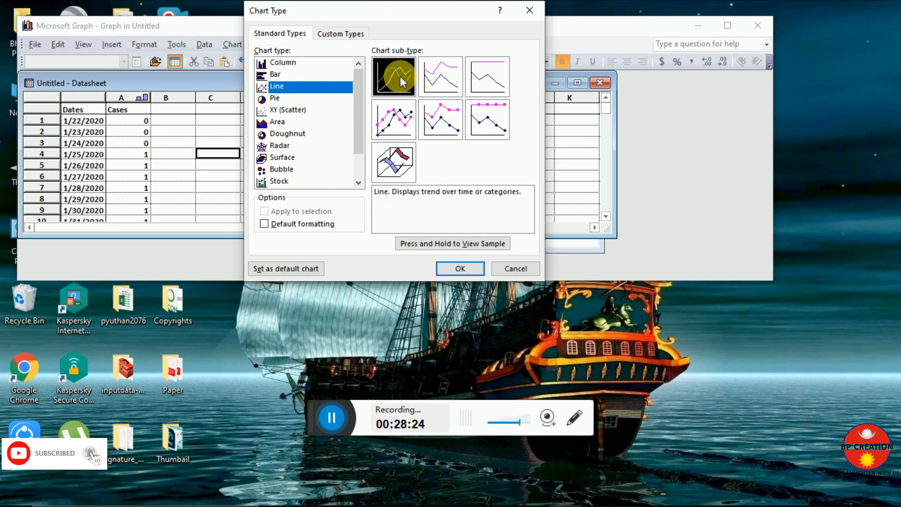
double_click(402, 81)
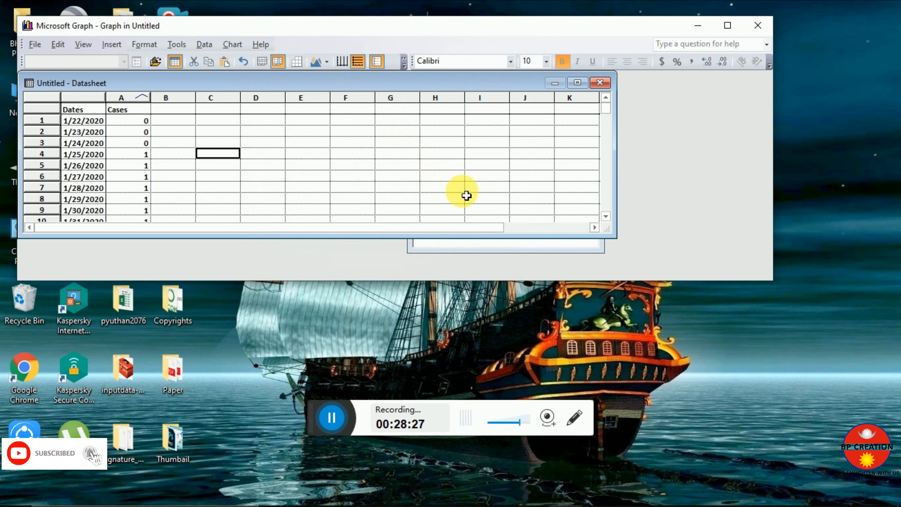
click(466, 243)
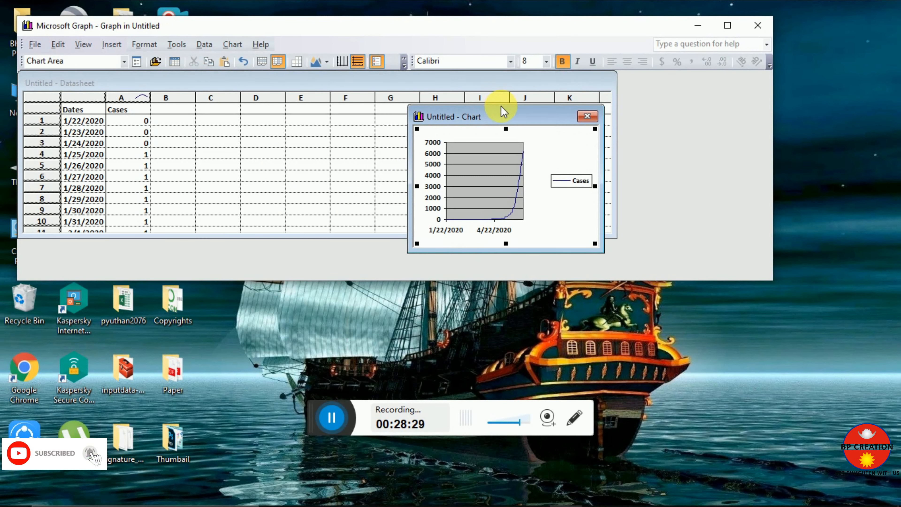
Extend the chart window slightly upwards and widen the plot area towards the legend.
mouse_move(543, 108)
mouse_down()
mouse_move(557, 120)
mouse_move(550, 102)
mouse_up()
click(493, 172)
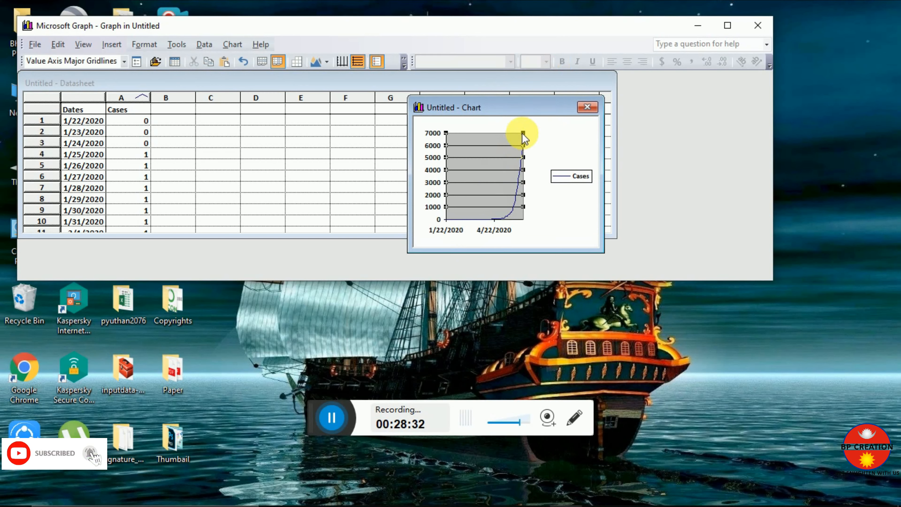
click(524, 133)
drag(521, 133, 557, 134)
Move the Cases legend above the data line, widen the plot area to fill the chart, and shift it slightly down.
drag(571, 176, 574, 132)
click(549, 138)
click(495, 170)
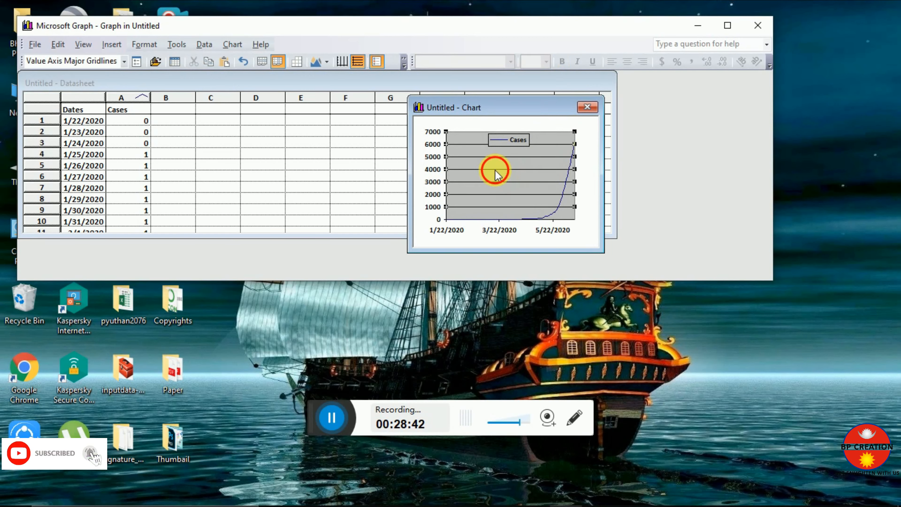
drag(506, 180, 504, 187)
double_click(500, 238)
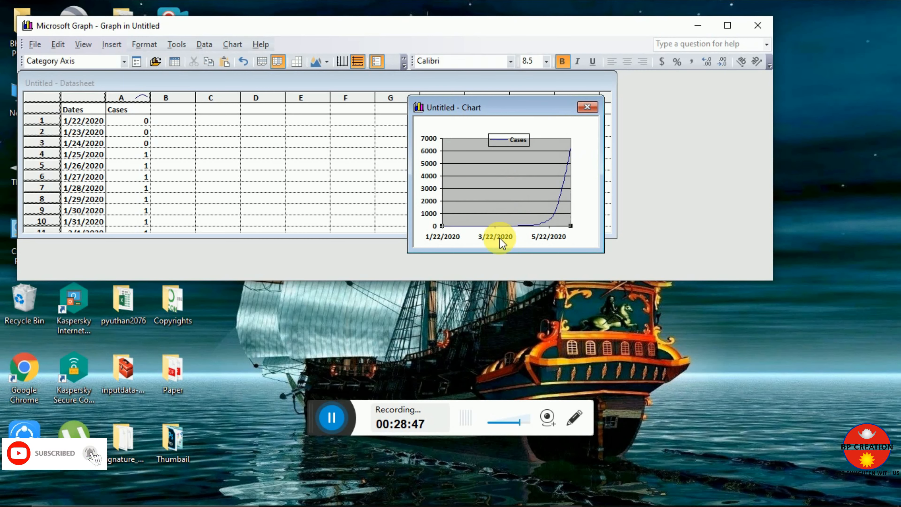
click(318, 34)
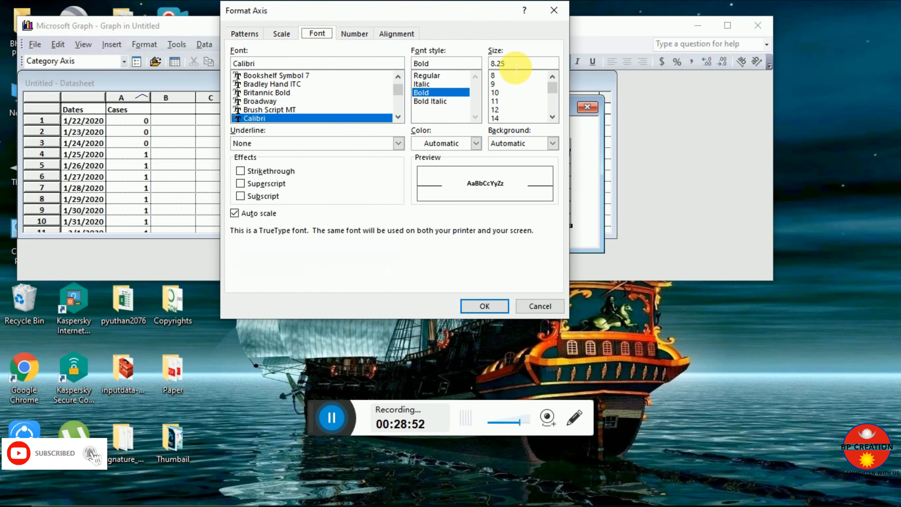
drag(519, 67, 502, 65)
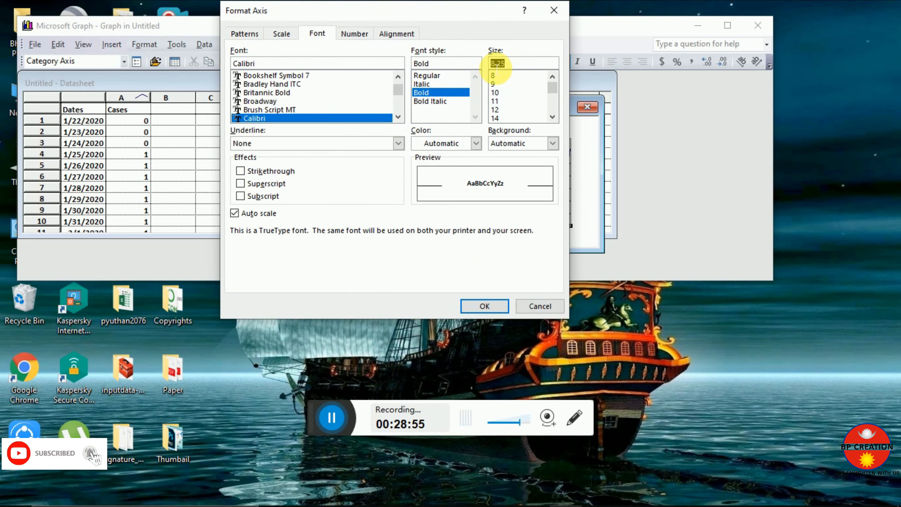
click(354, 33)
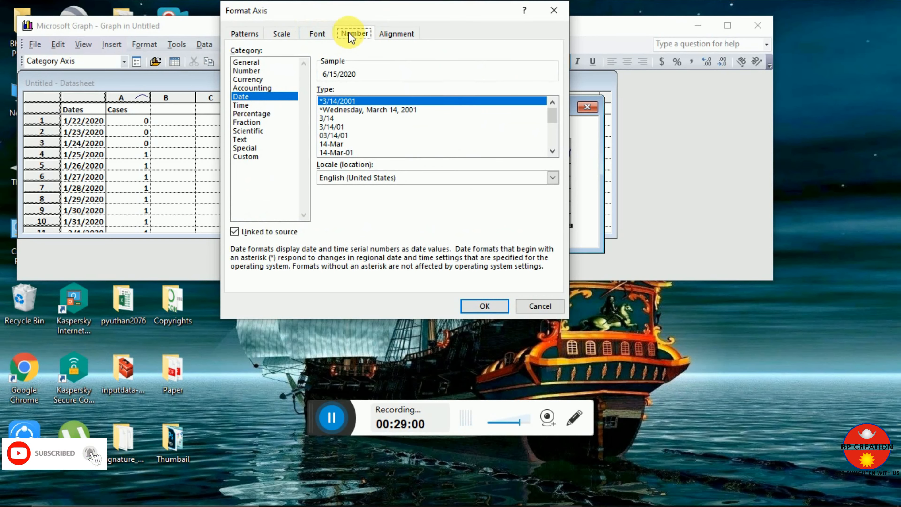
click(554, 11)
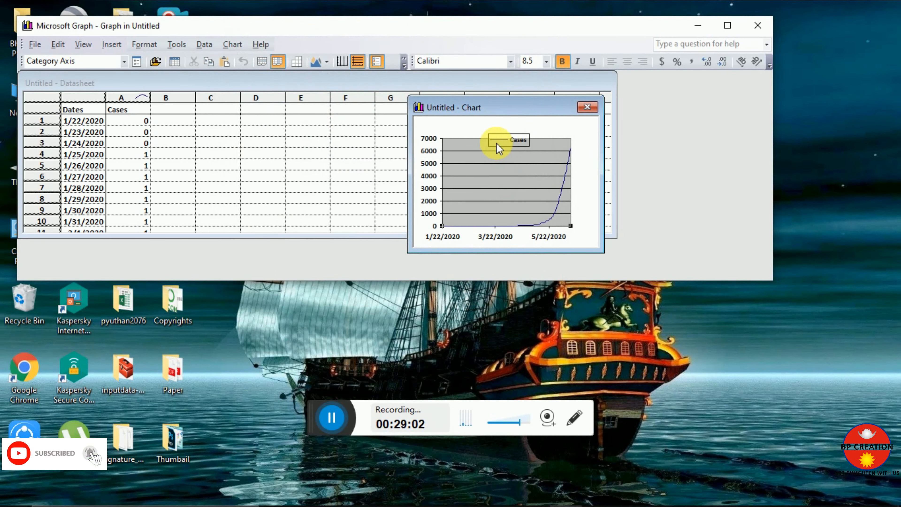
Nudge the Cases legend slightly down so that it sits inside the upper edge of the plot area.
drag(502, 142, 498, 143)
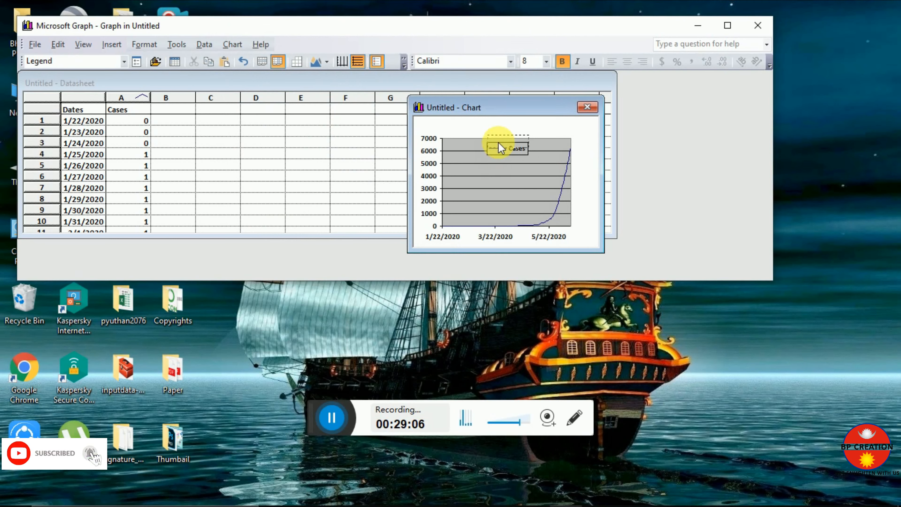
double_click(575, 213)
click(559, 10)
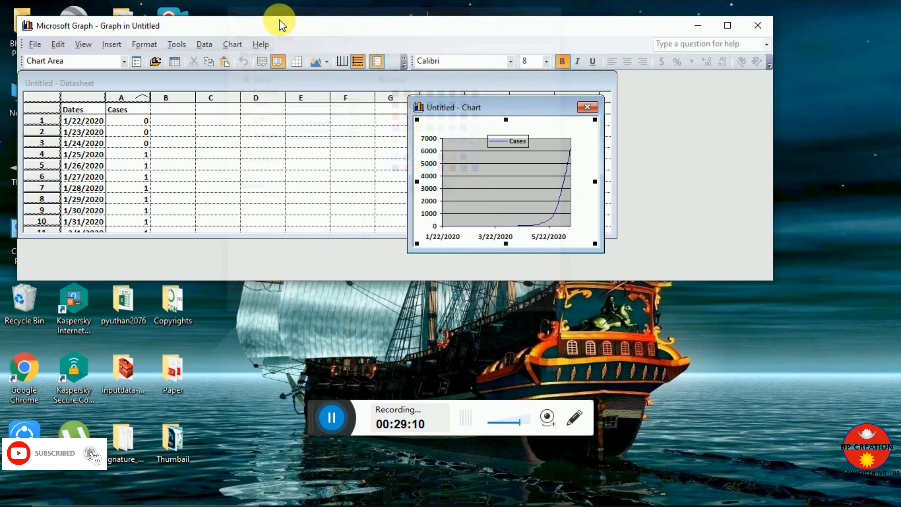
Hide the category (X) axis in the chart options.
click(232, 44)
click(259, 72)
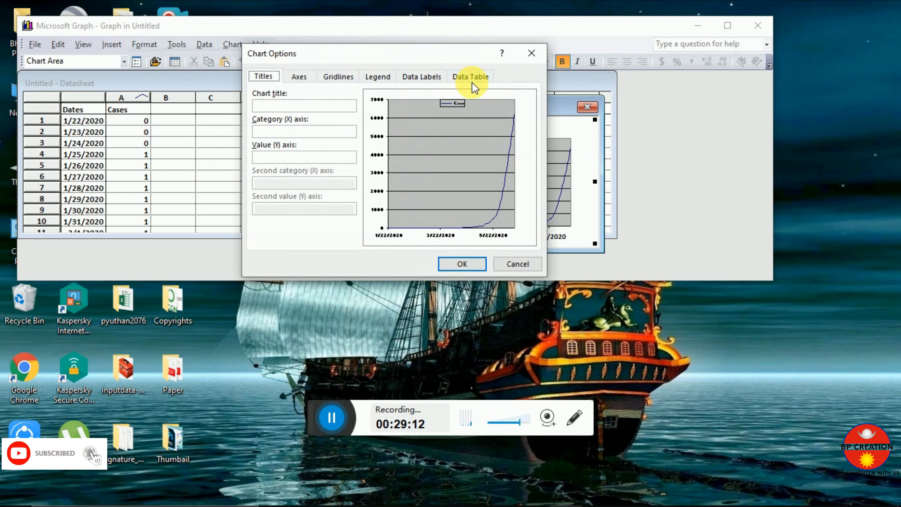
click(443, 83)
click(376, 76)
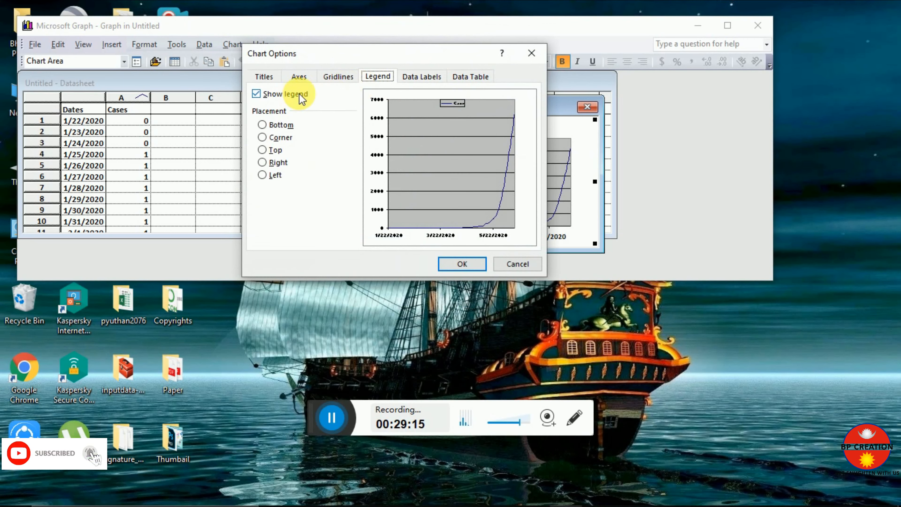
click(338, 78)
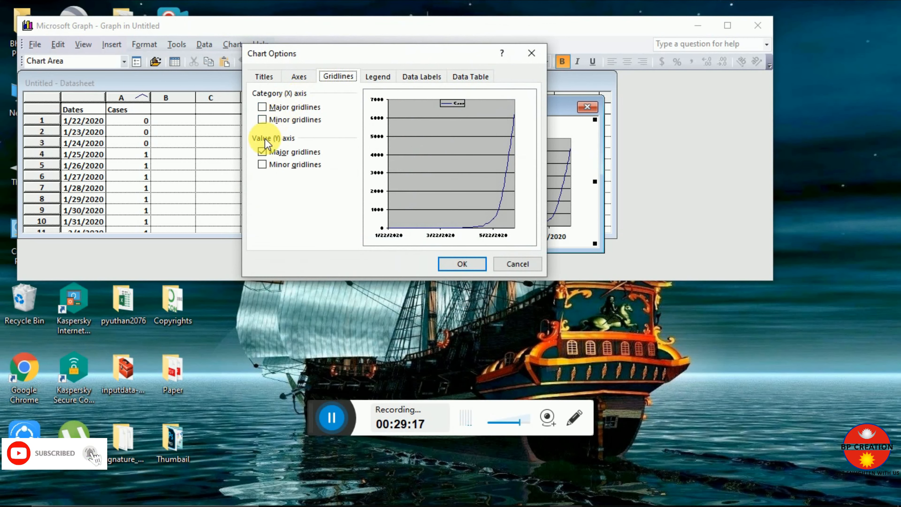
click(298, 77)
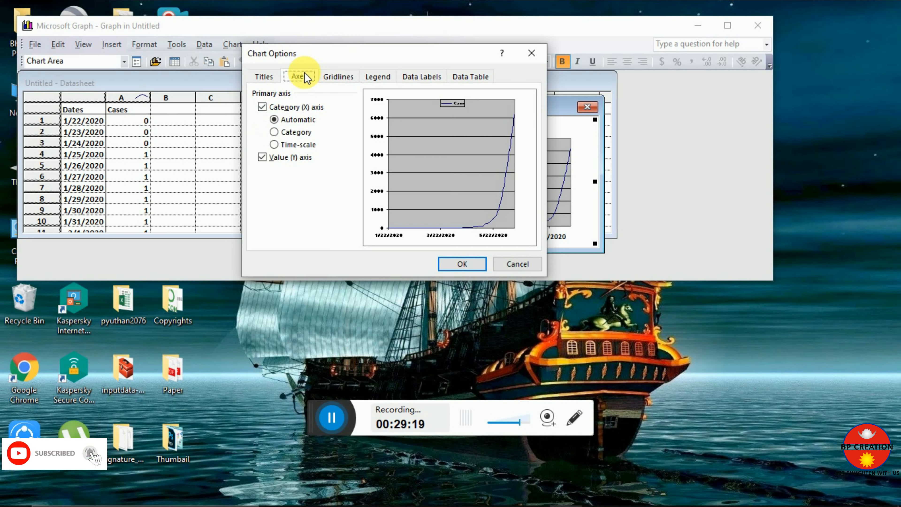
click(263, 108)
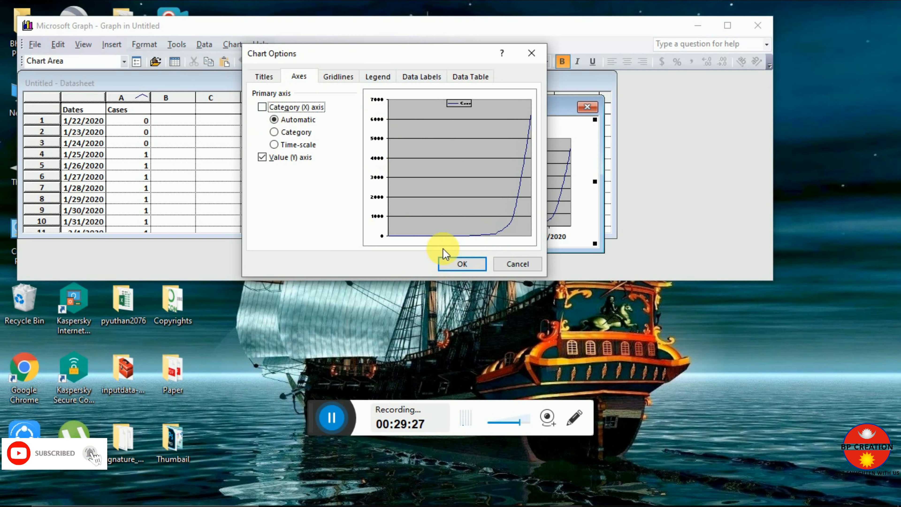
Title the category (X) axis Dates, set the chart title to Trend of COVID-19 cases, and apply the chart options.
click(268, 77)
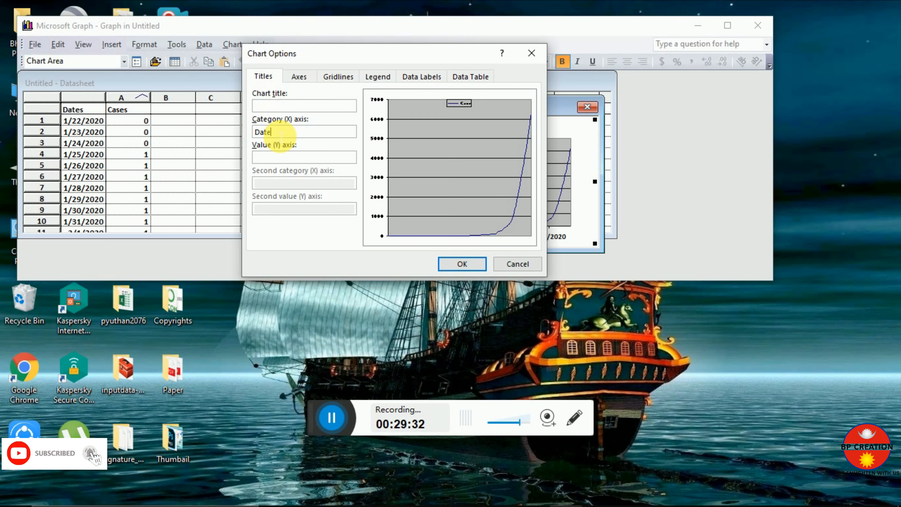
click(280, 107)
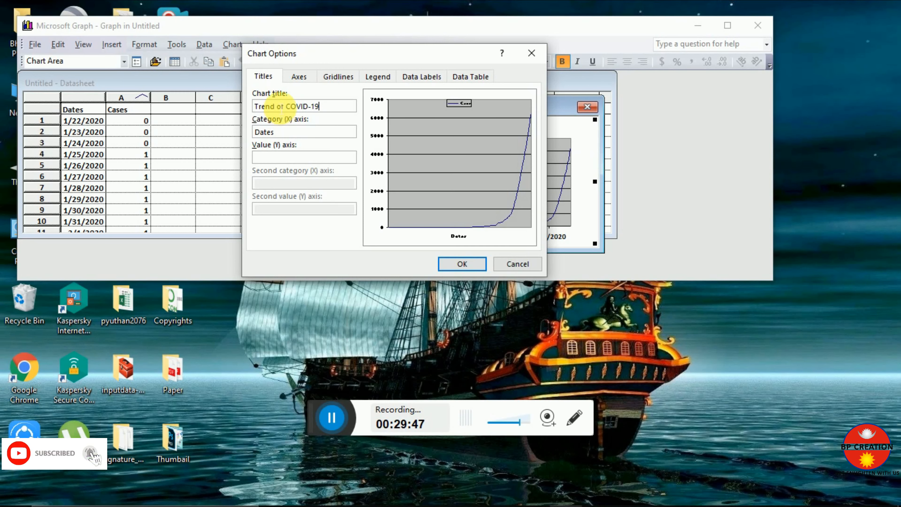
click(329, 425)
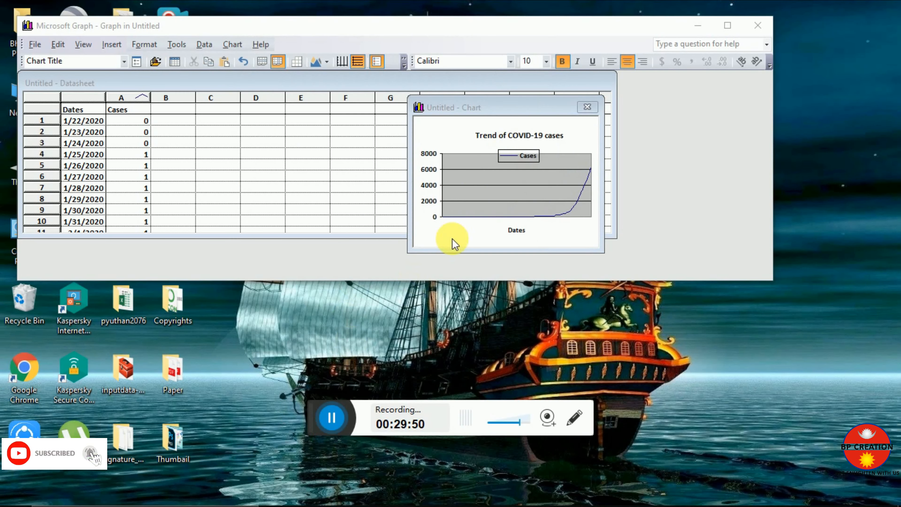
Shift the chart title slightly left and place the Cases legend inside the plot area, just right of its centre.
click(518, 135)
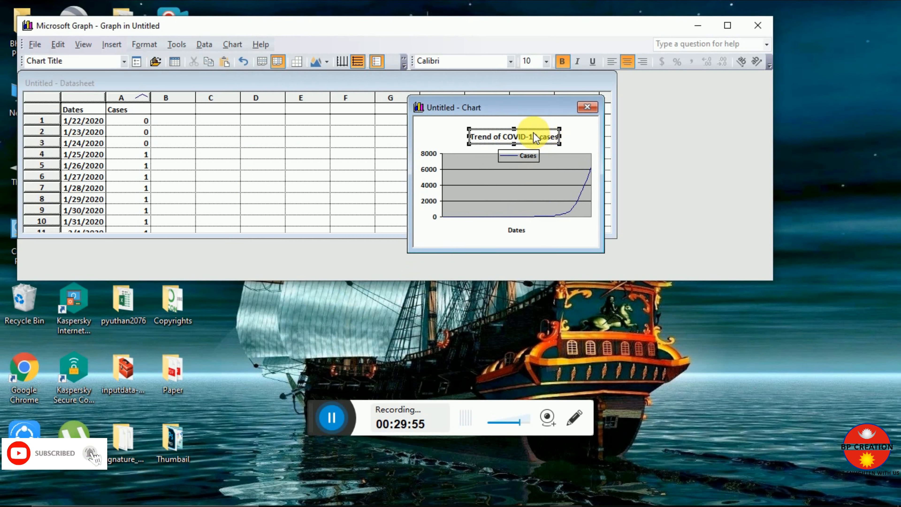
click(569, 133)
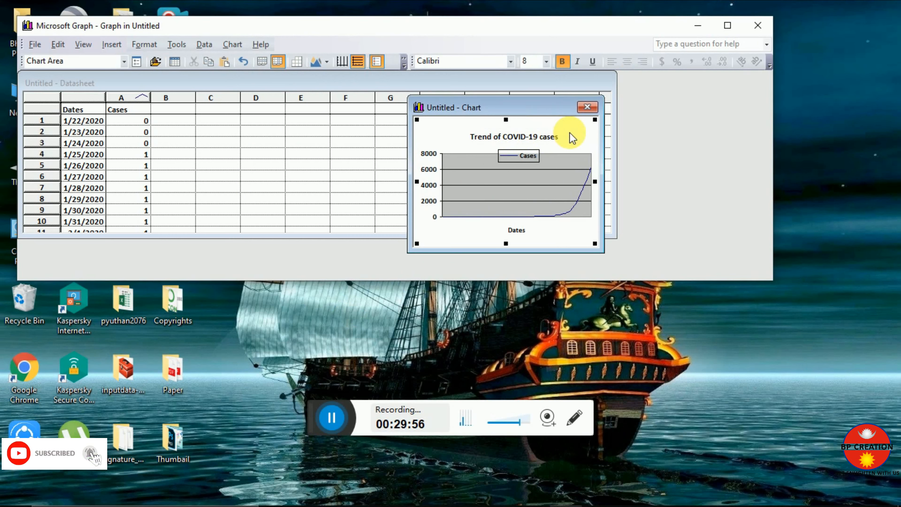
click(514, 157)
drag(514, 156, 571, 147)
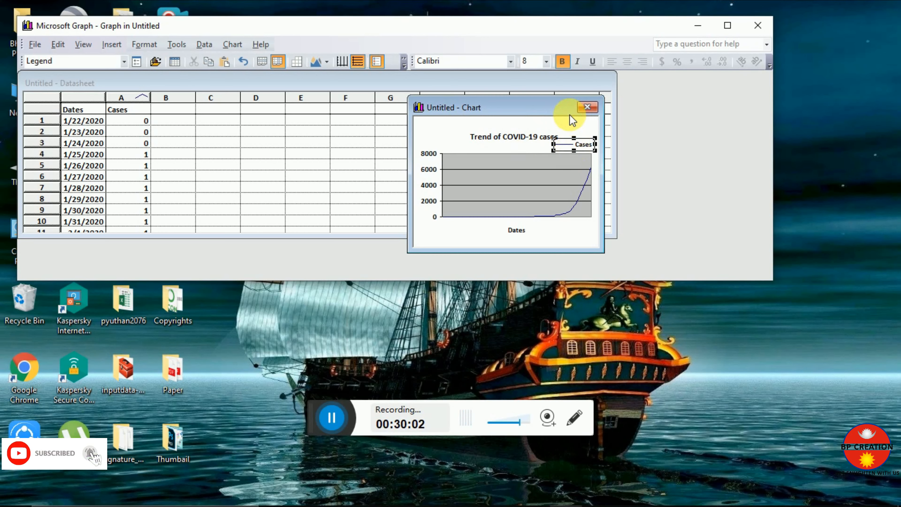
drag(567, 149, 530, 160)
click(458, 129)
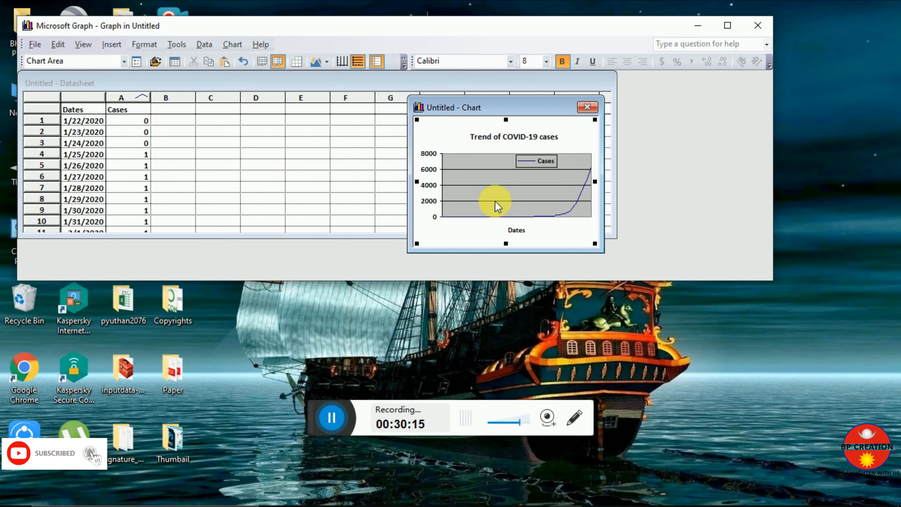
Close the graph editor, switch back to ArcMap, and move the trend chart below the map, right of the age-wise chart.
click(758, 27)
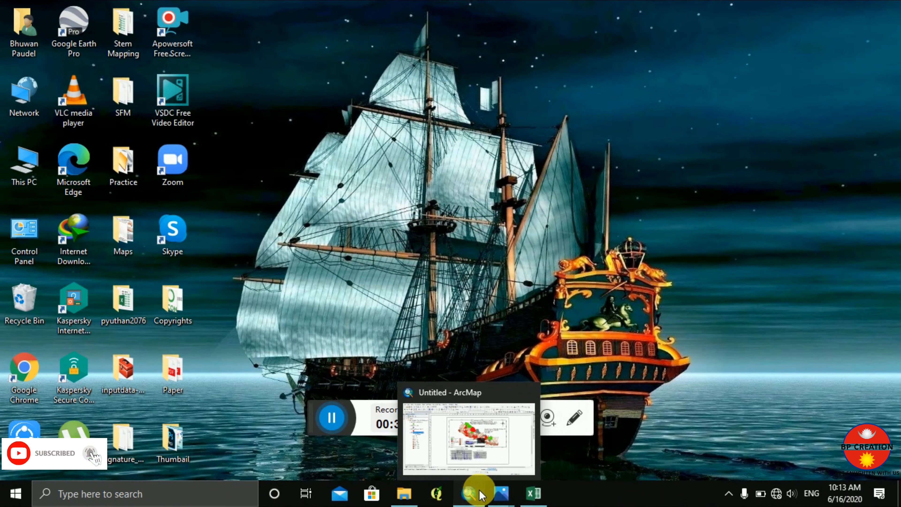
click(481, 494)
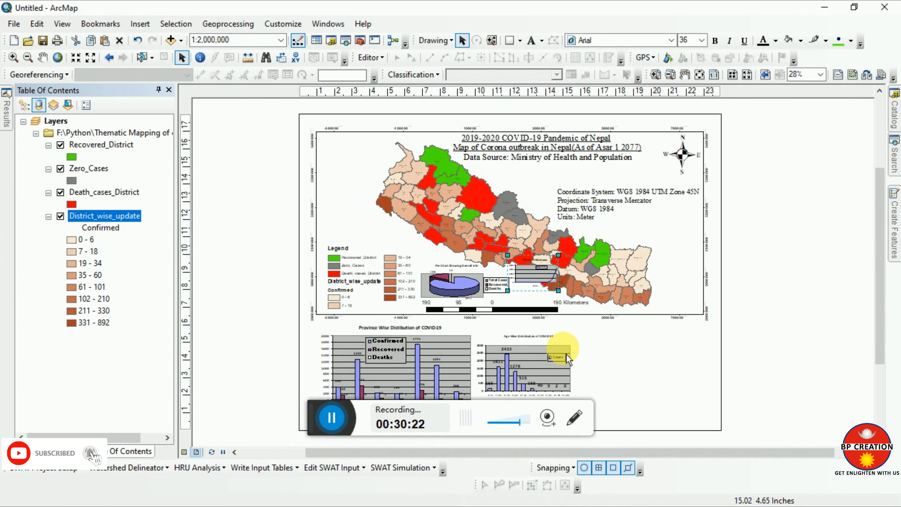
drag(544, 278, 578, 335)
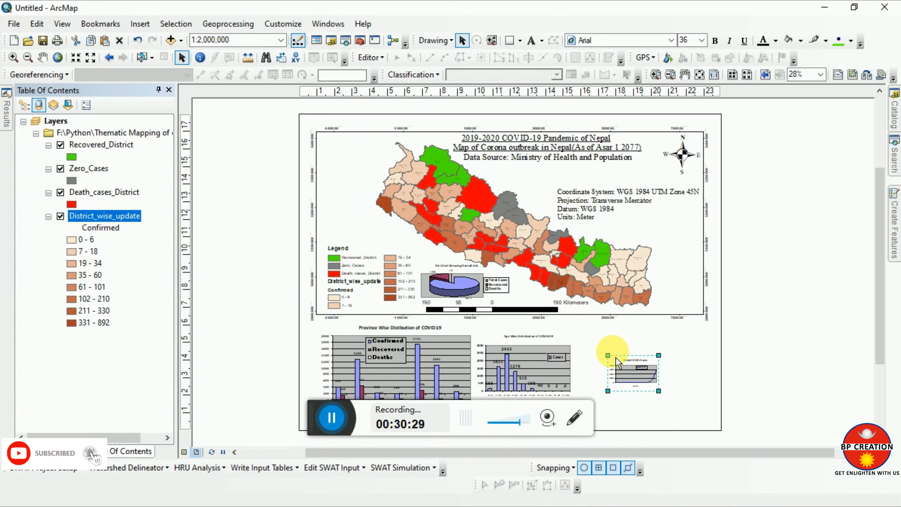
Enlarge the trend chart and position it to fill the free space right of the age-wise chart below the map.
drag(628, 383, 642, 388)
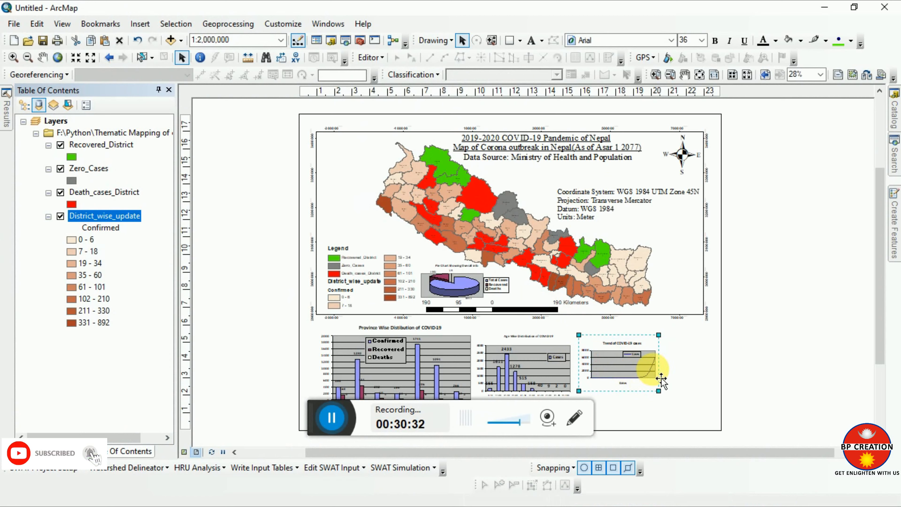
drag(673, 339, 689, 328)
mouse_move(638, 355)
mouse_down()
mouse_move(650, 376)
mouse_move(634, 368)
mouse_up()
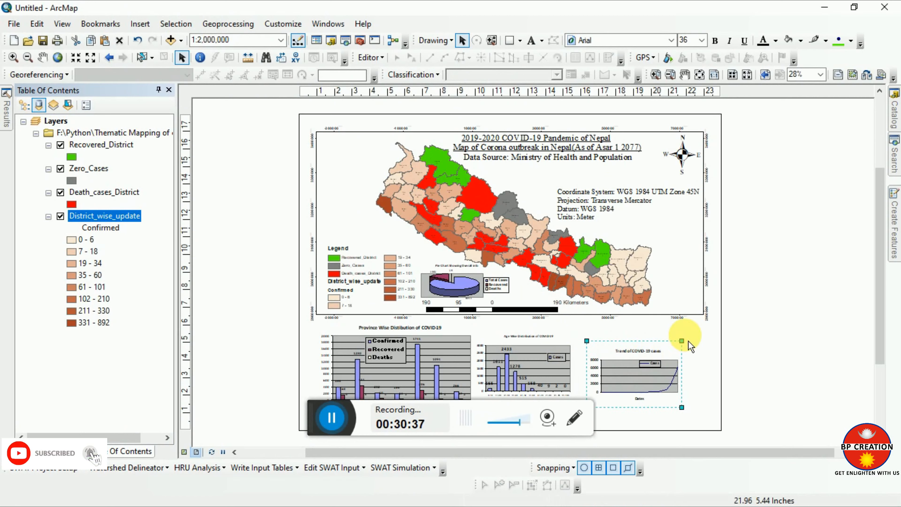
drag(688, 344, 698, 328)
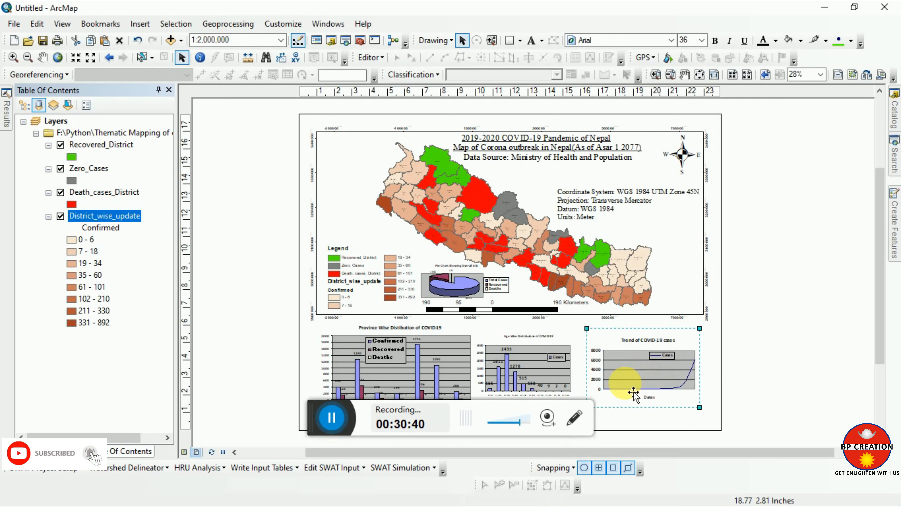
drag(637, 380, 631, 382)
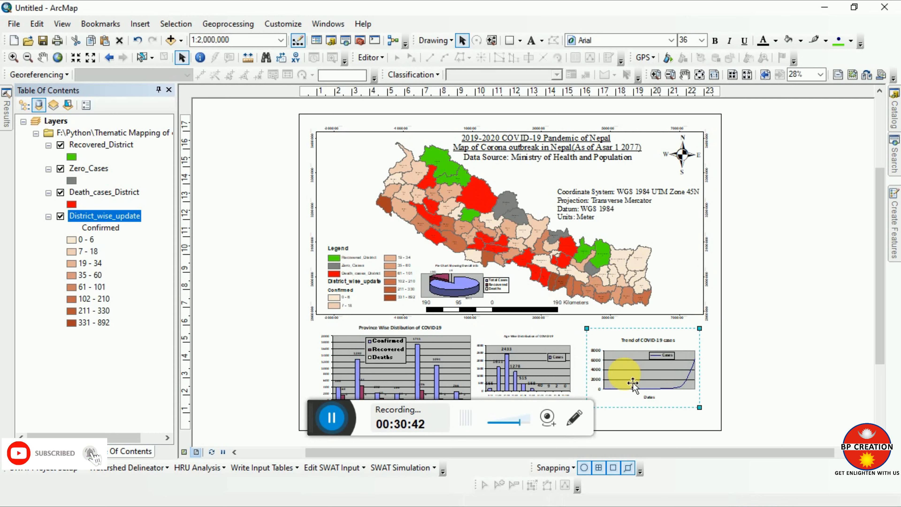
drag(581, 330, 580, 328)
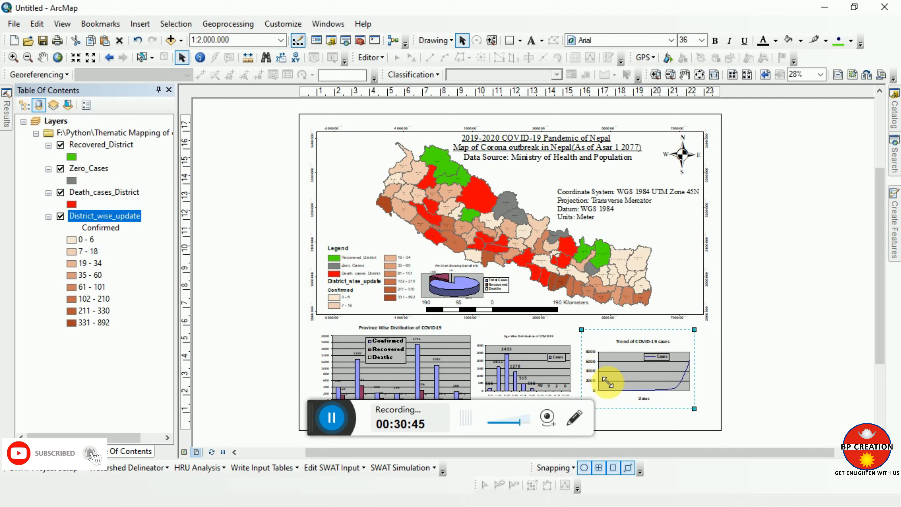
drag(694, 328, 698, 325)
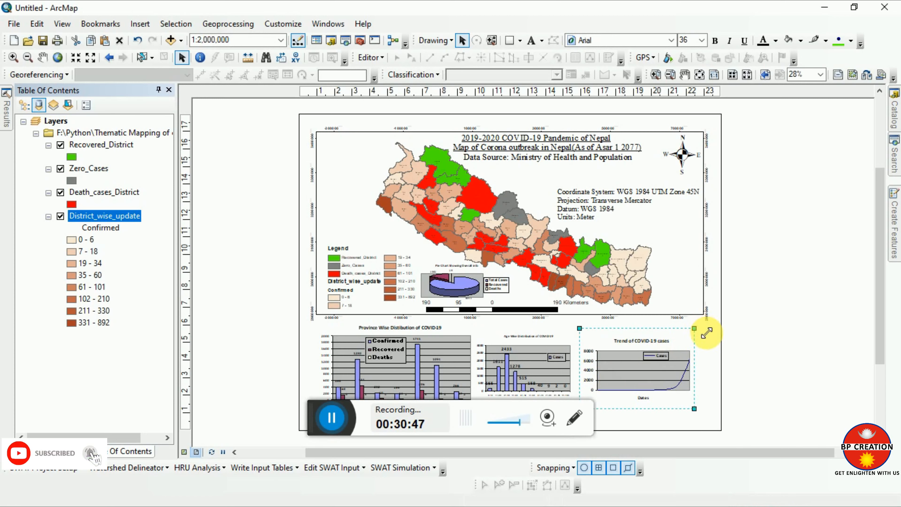
drag(643, 391, 635, 392)
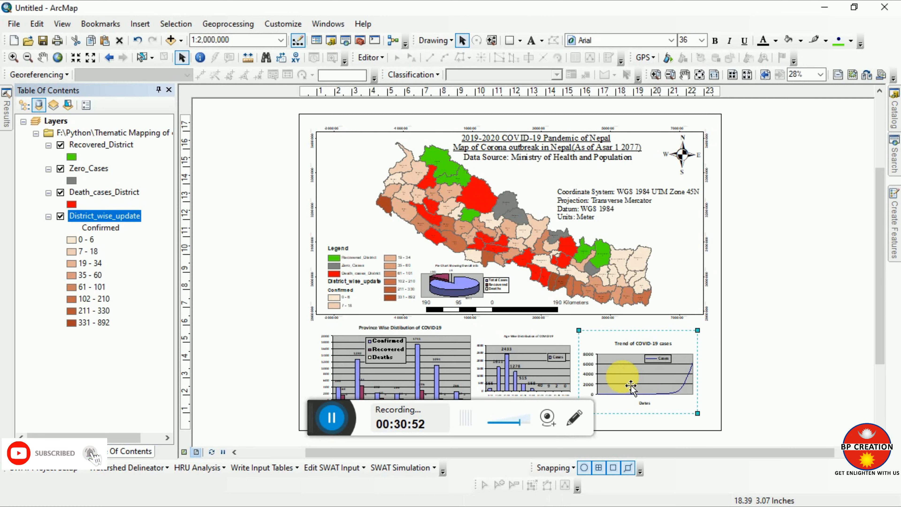
click(341, 419)
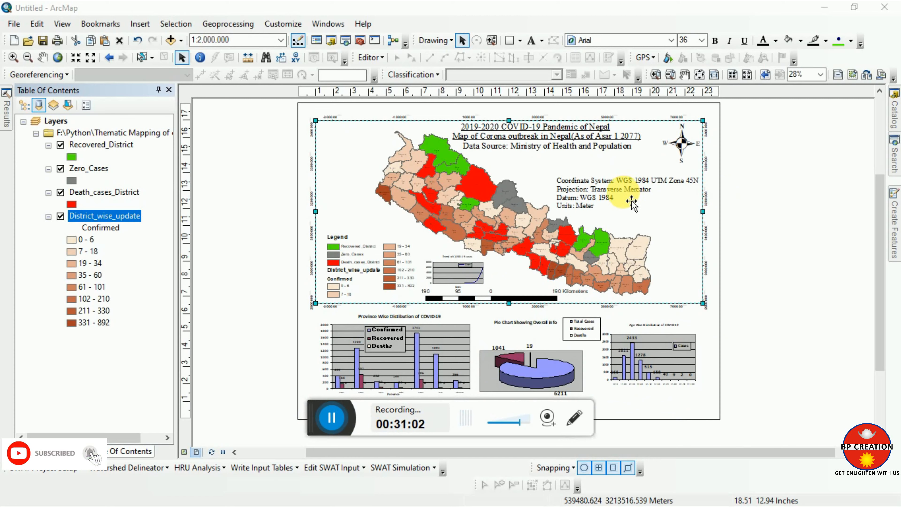
click(337, 415)
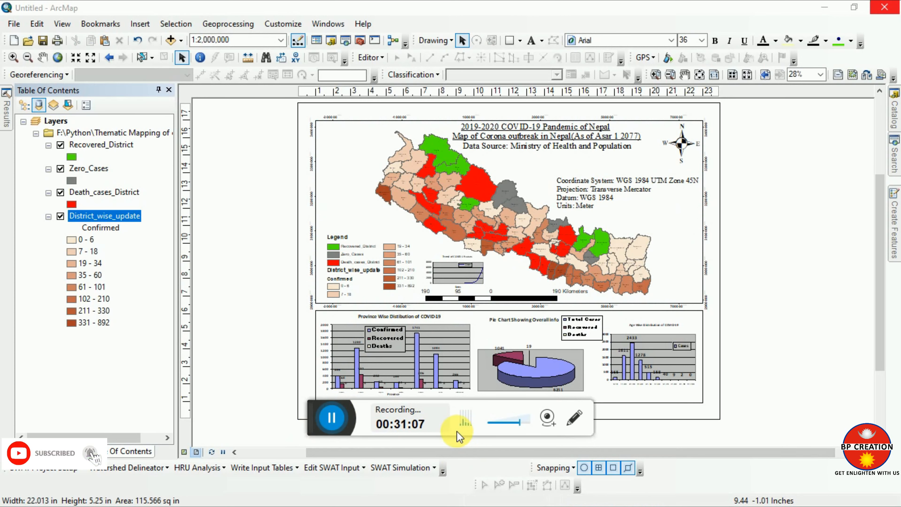